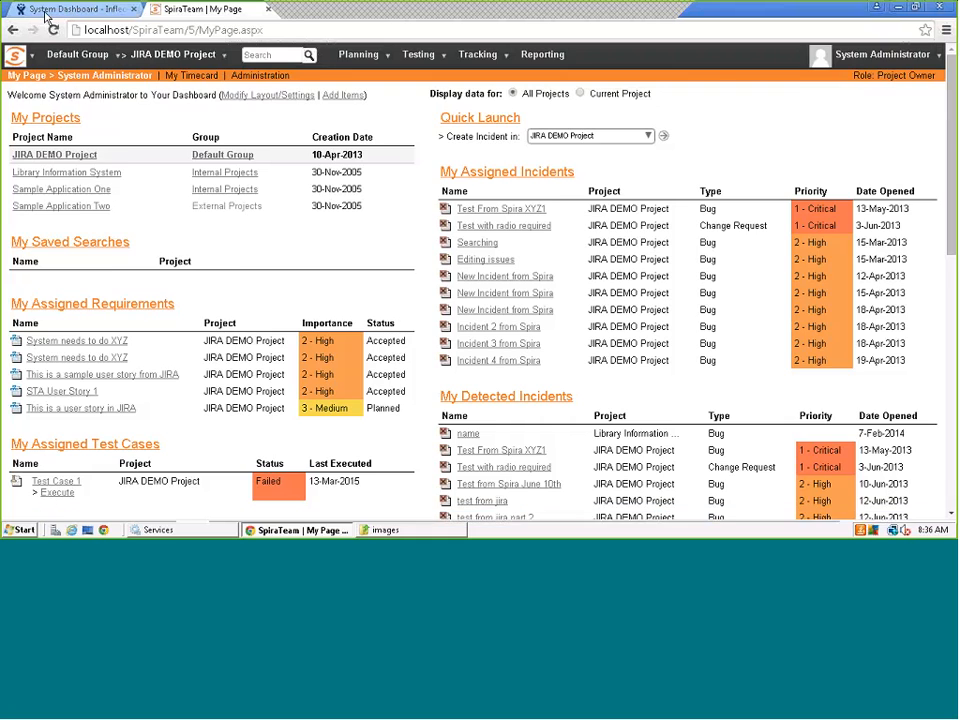
# - Compare the JIRA system dashboard with the SpiraTeam My Page, ending on the SpiraTeam page
pyautogui.click(72, 12)
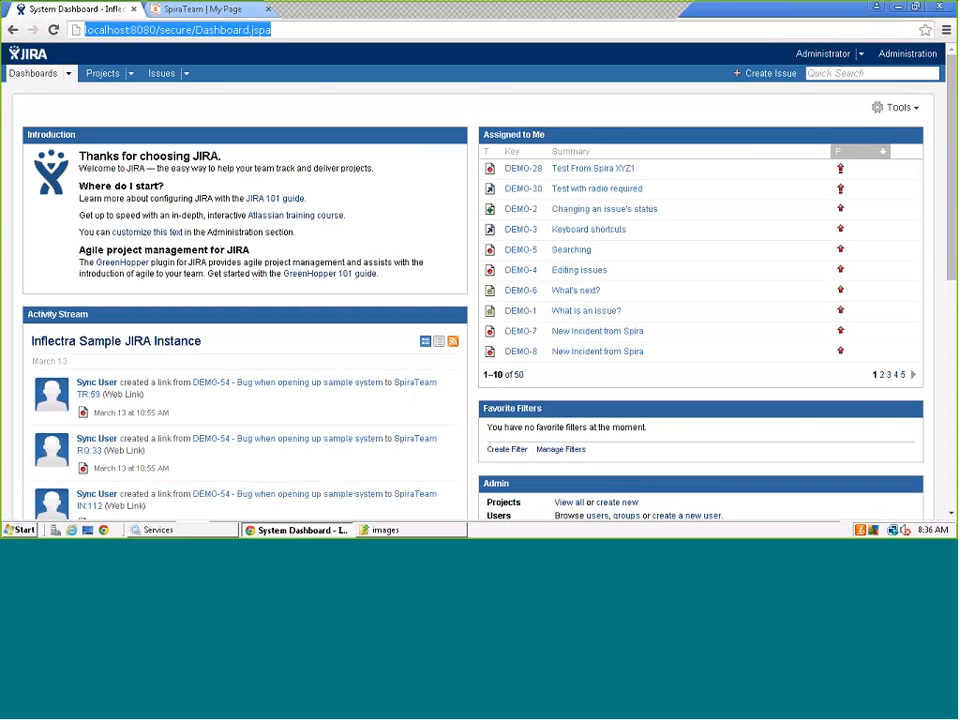
pyautogui.click(196, 11)
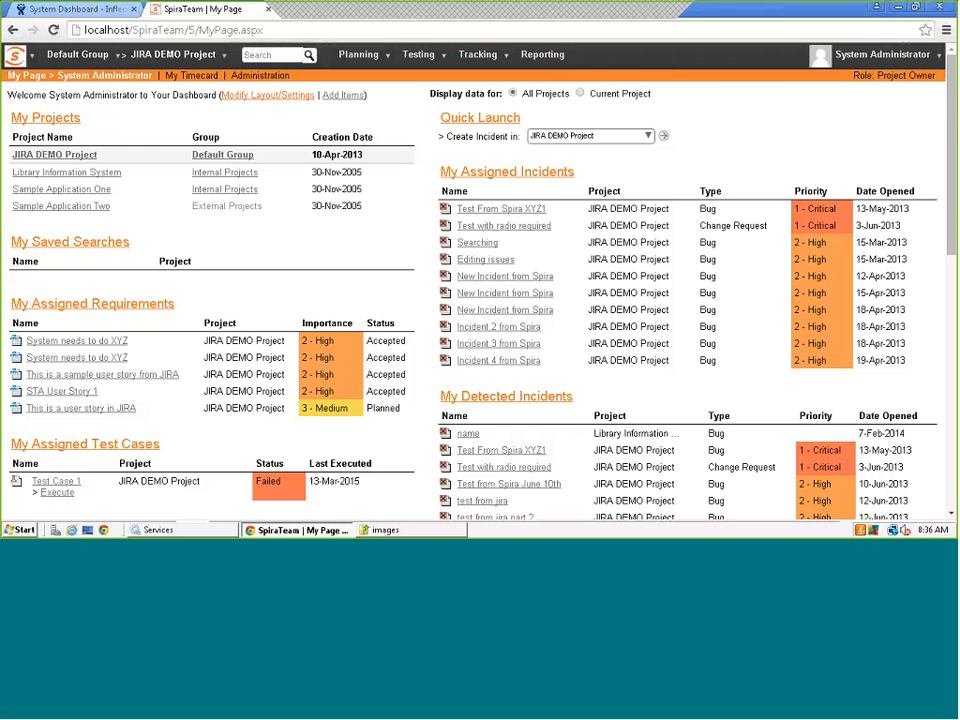
pyautogui.click(100, 9)
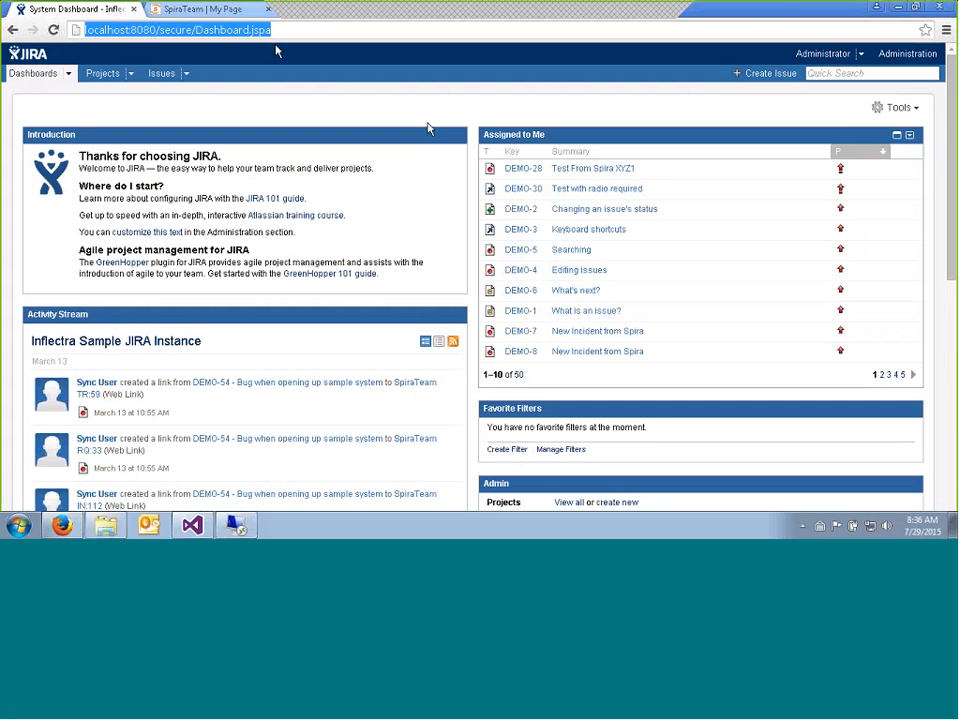
pyautogui.click(210, 10)
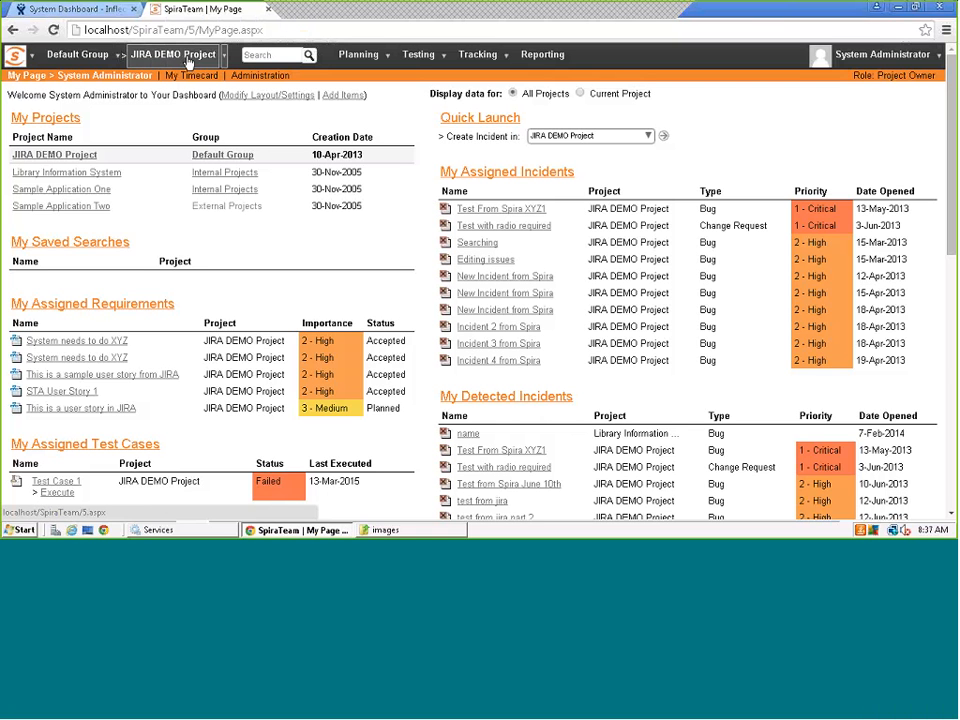
# - Open the JiraDataSync plug-in for editing from SpiraTeam's data synchronization administration
pyautogui.click(270, 78)
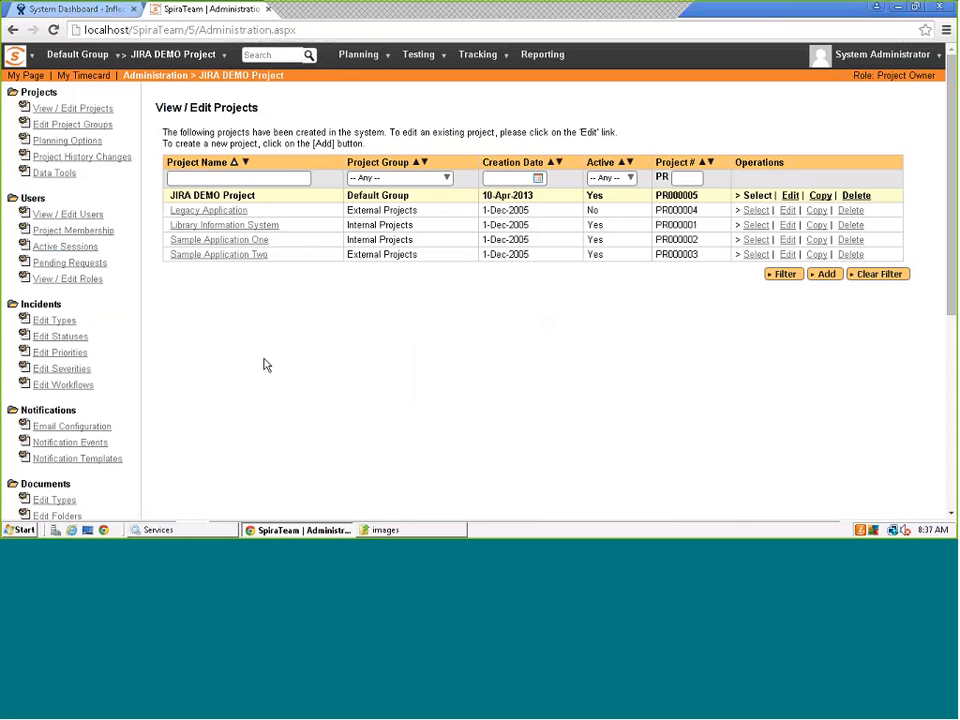
pyautogui.scroll(-4, 266, 364)
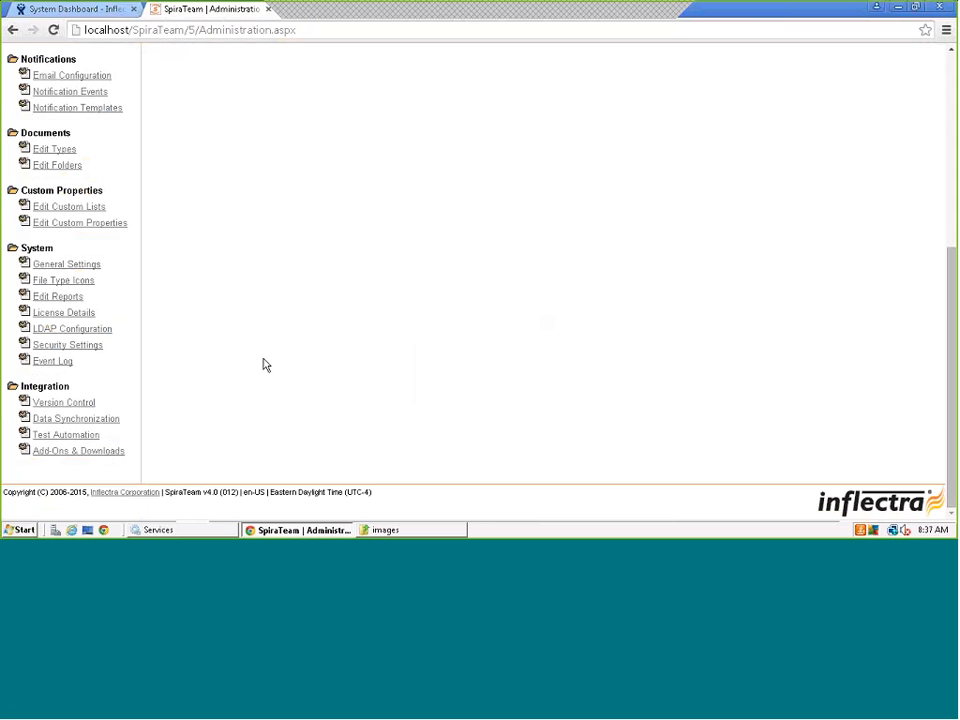
pyautogui.click(61, 420)
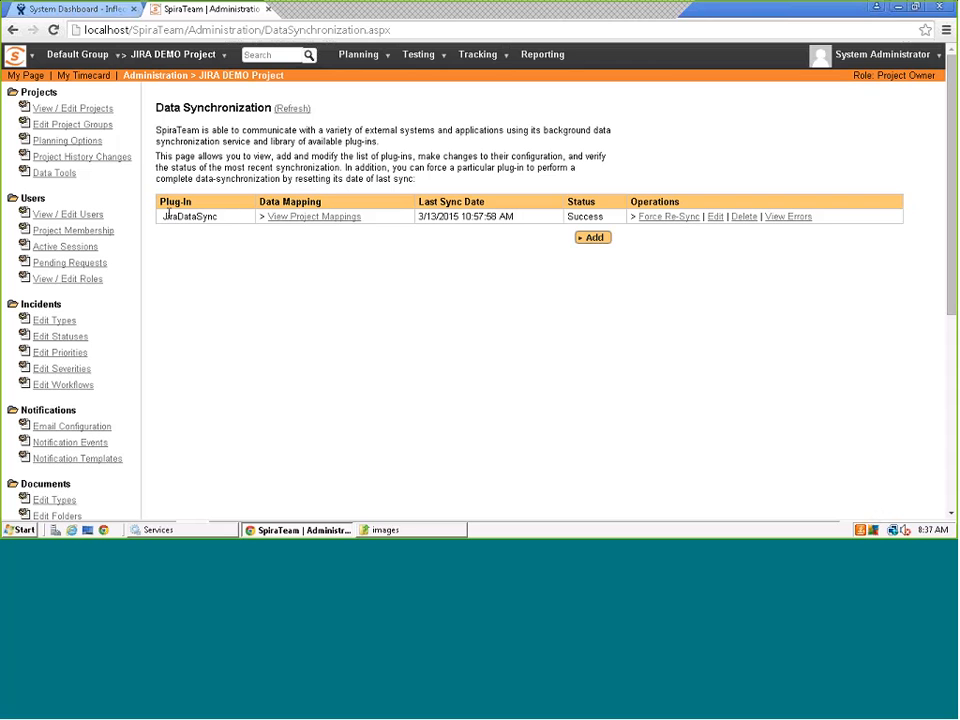
pyautogui.moveTo(226, 210)
pyautogui.click(716, 217)
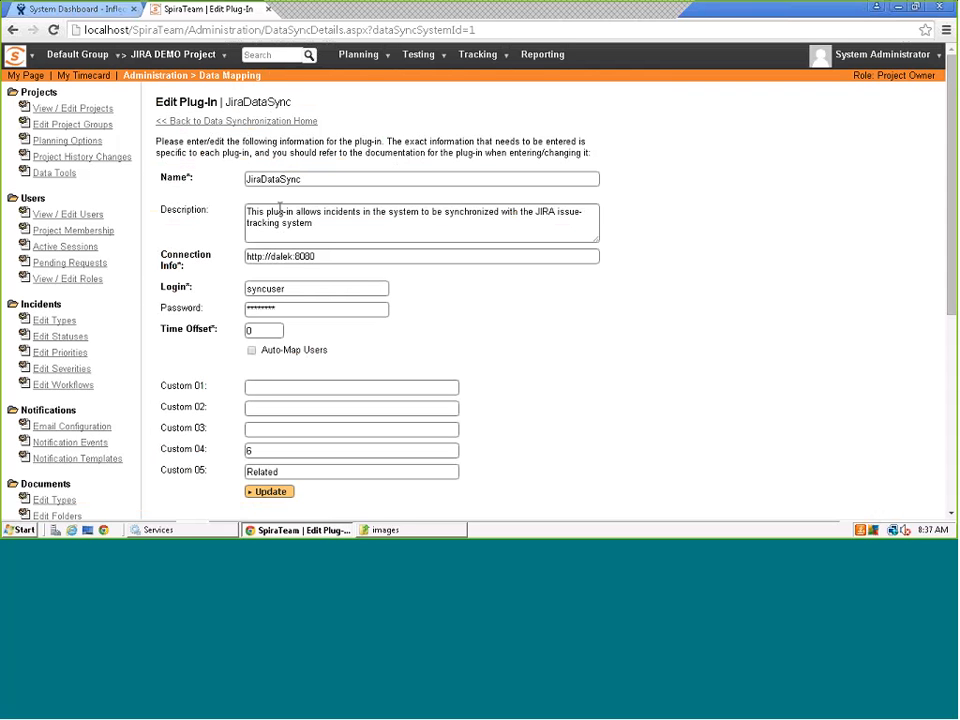
# - Examine the JiraDataSync plug-in's connection info, login and Custom 03 to Custom 05 settings
pyautogui.click(342, 256)
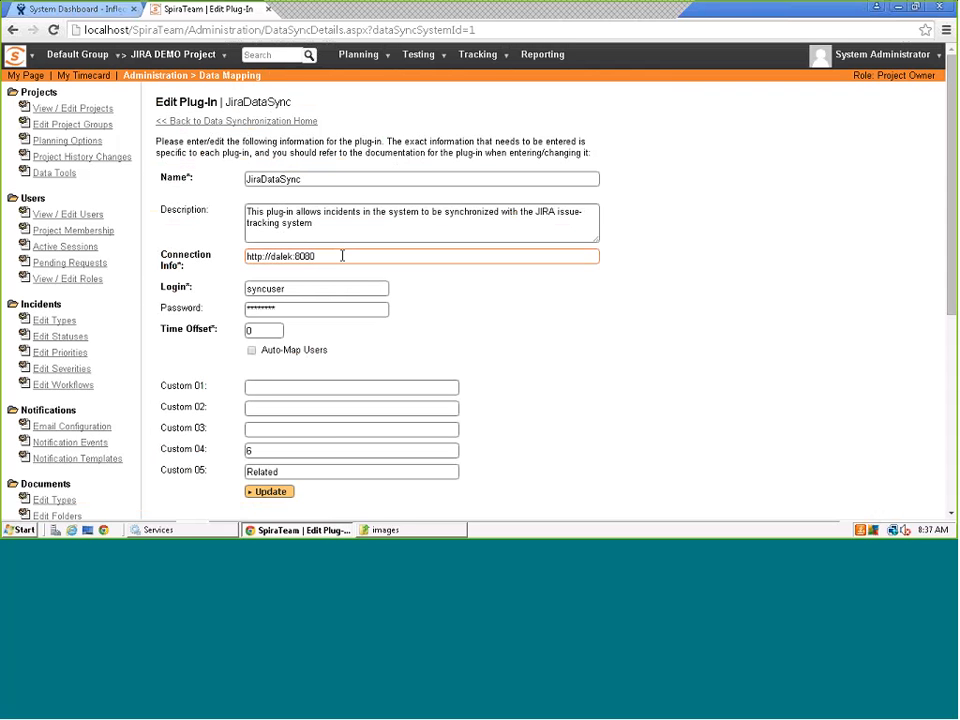
pyautogui.moveTo(342, 256); pyautogui.dragTo(216, 253)
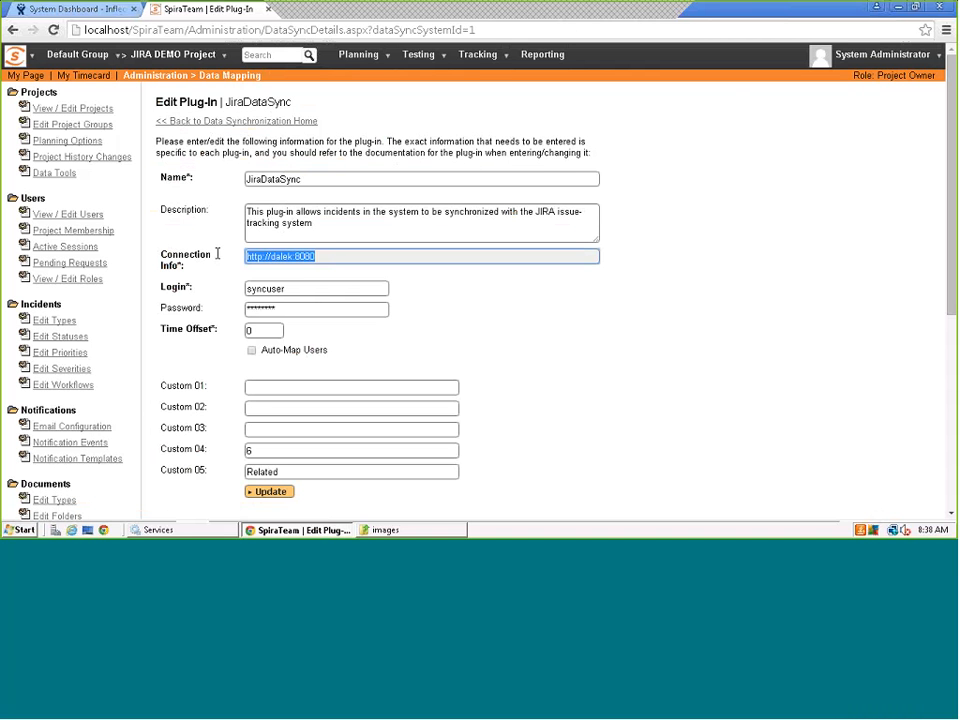
pyautogui.doubleClick(275, 290)
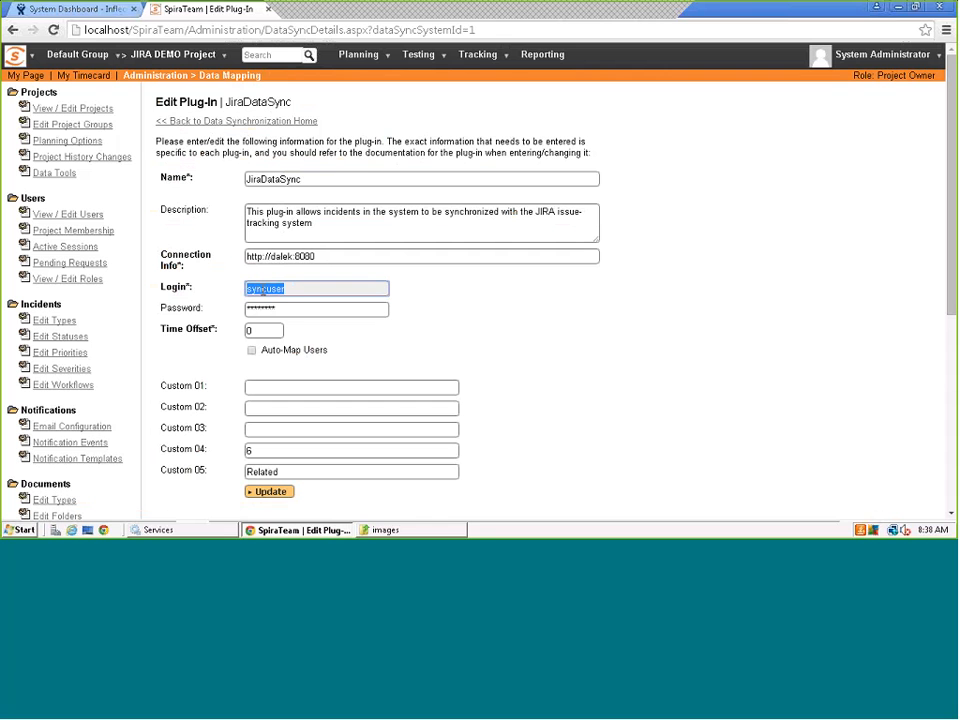
pyautogui.click(300, 288)
pyautogui.click(260, 427)
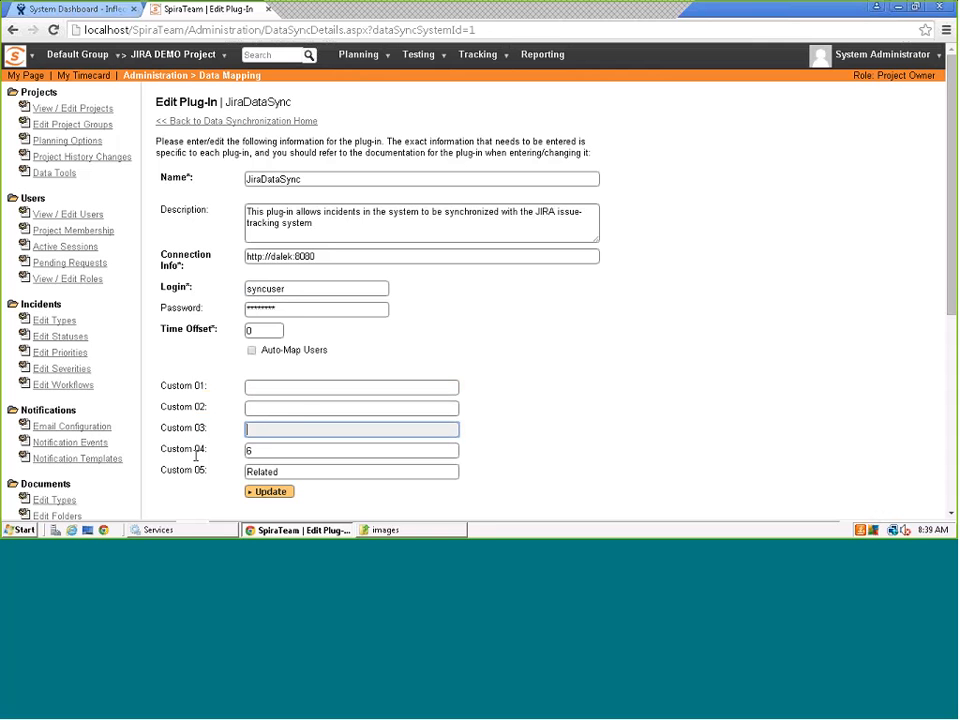
pyautogui.click(267, 450)
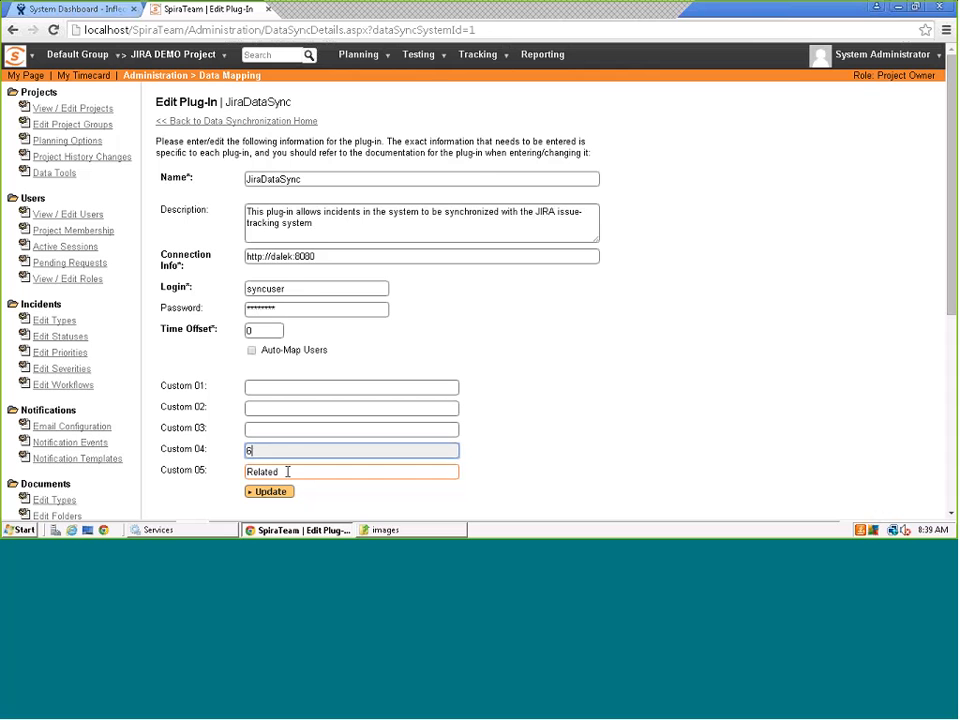
pyautogui.click(287, 471)
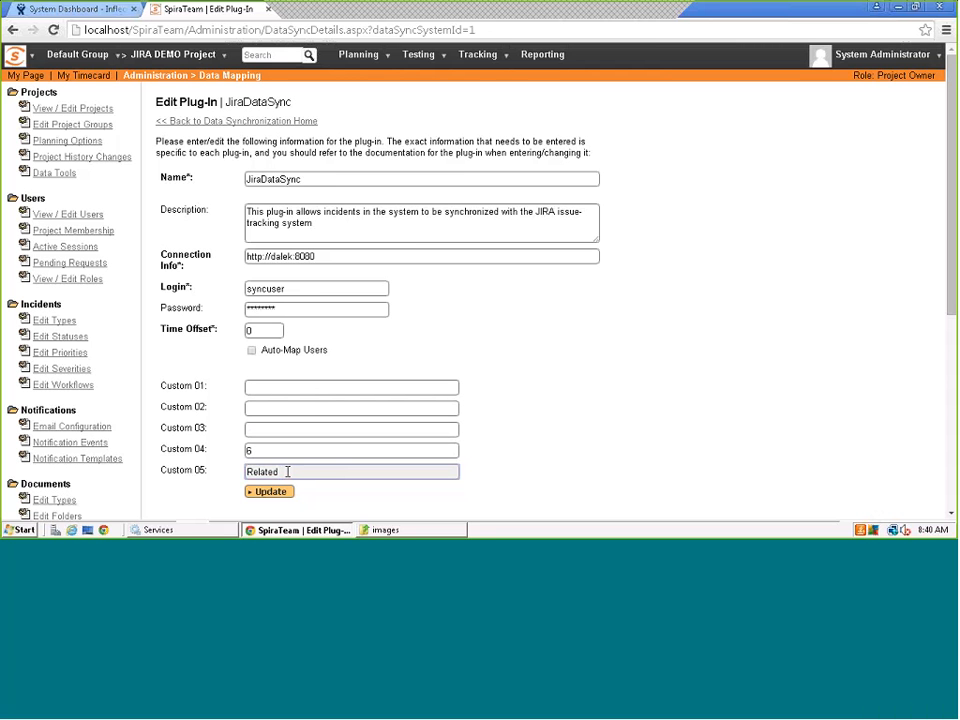
pyautogui.moveTo(298, 473); pyautogui.dragTo(233, 475)
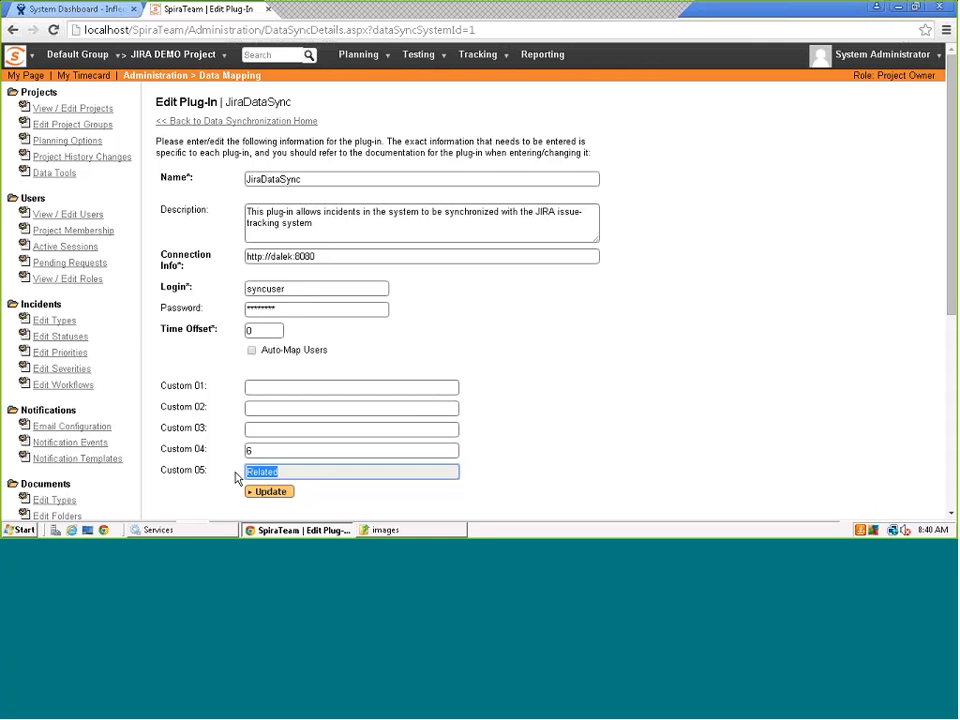
pyautogui.click(268, 463)
# - Open the JiraDataSync project mappings and compare the JIRA DEMO Project's external key with the issue keys on the JIRA dashboard
pyautogui.click(285, 122)
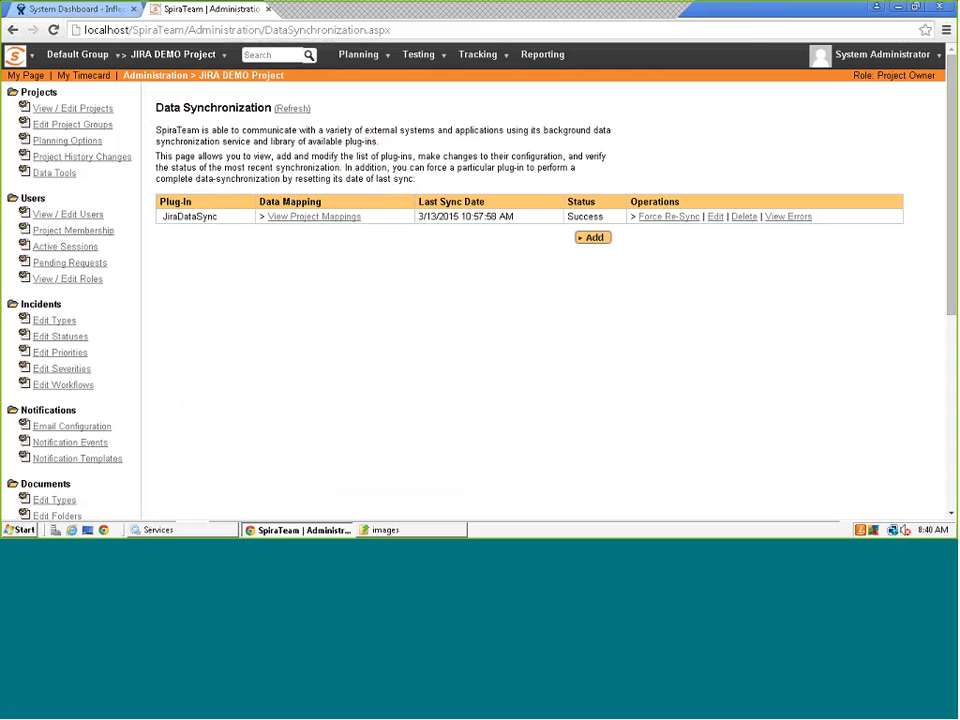
pyautogui.click(303, 217)
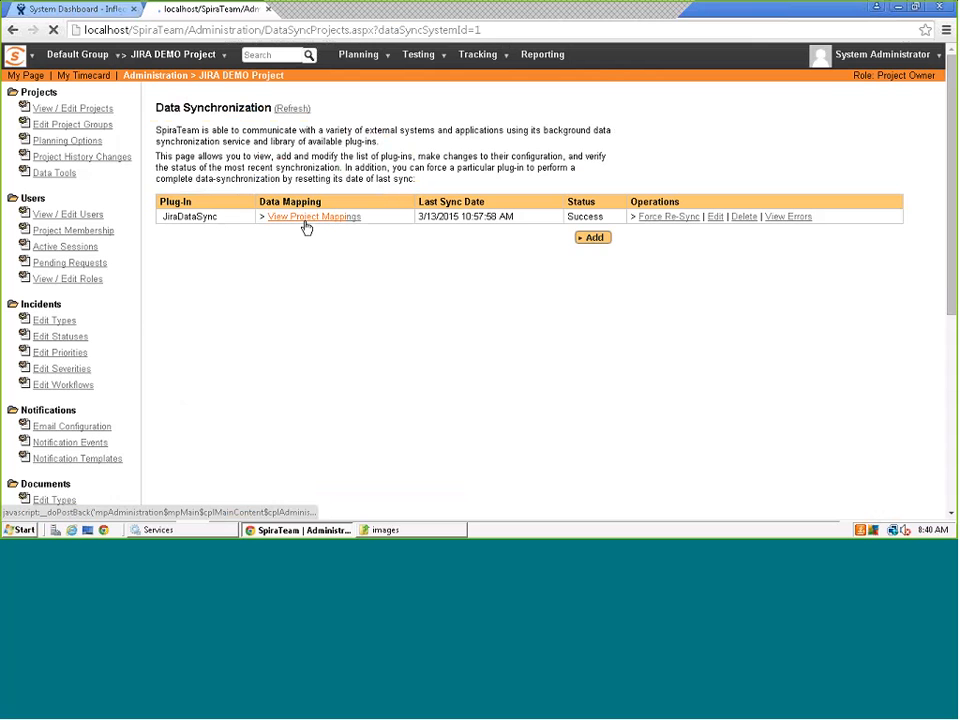
pyautogui.moveTo(314, 189); pyautogui.dragTo(233, 189)
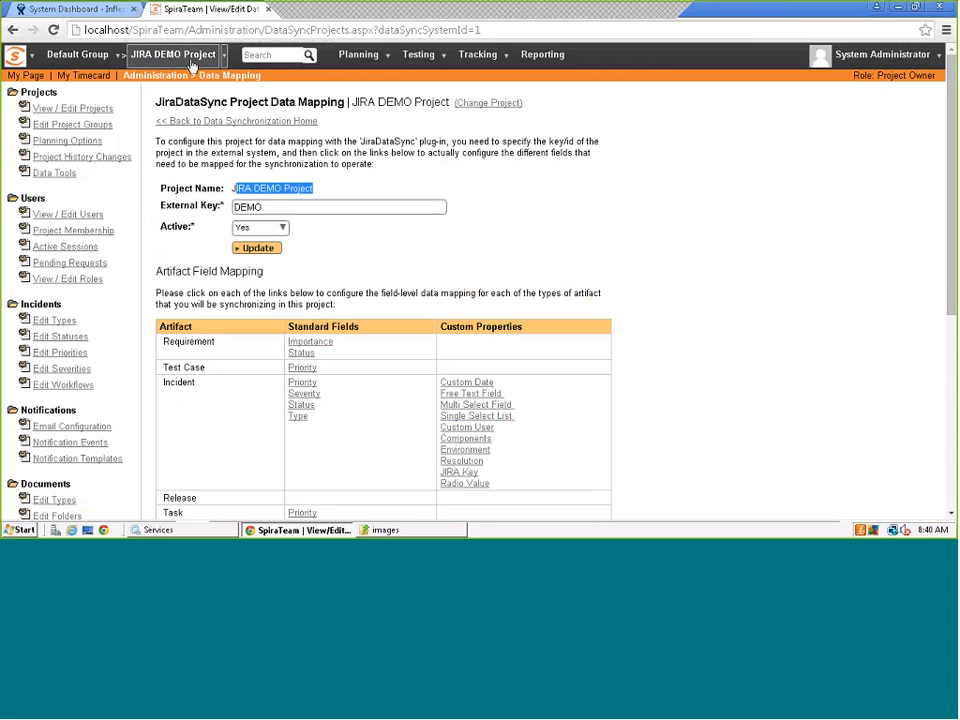
pyautogui.click(275, 205)
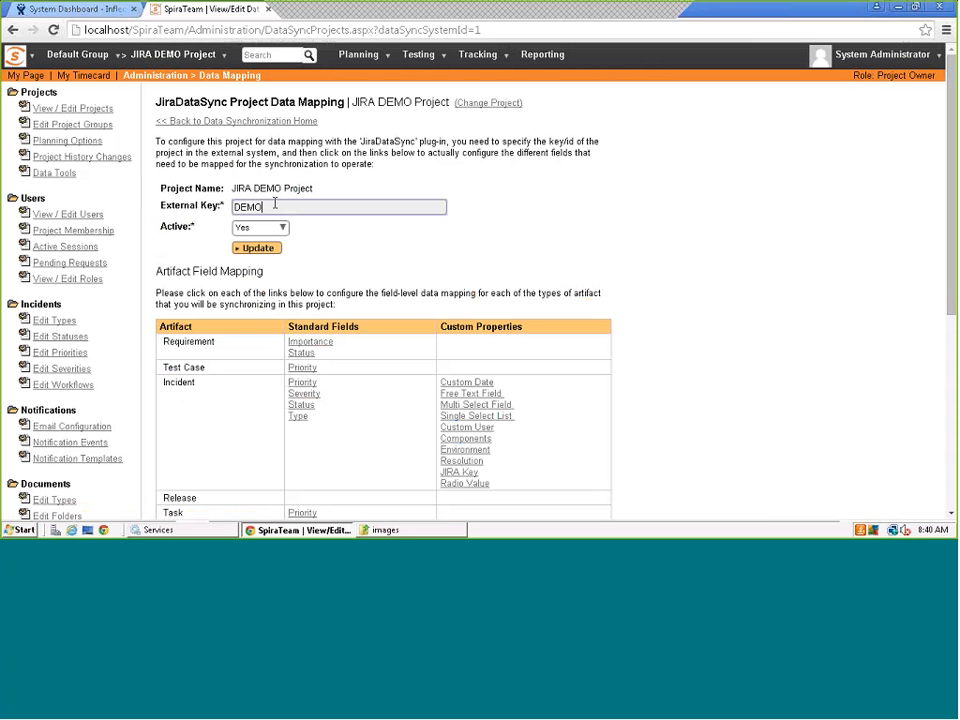
pyautogui.doubleClick(262, 205)
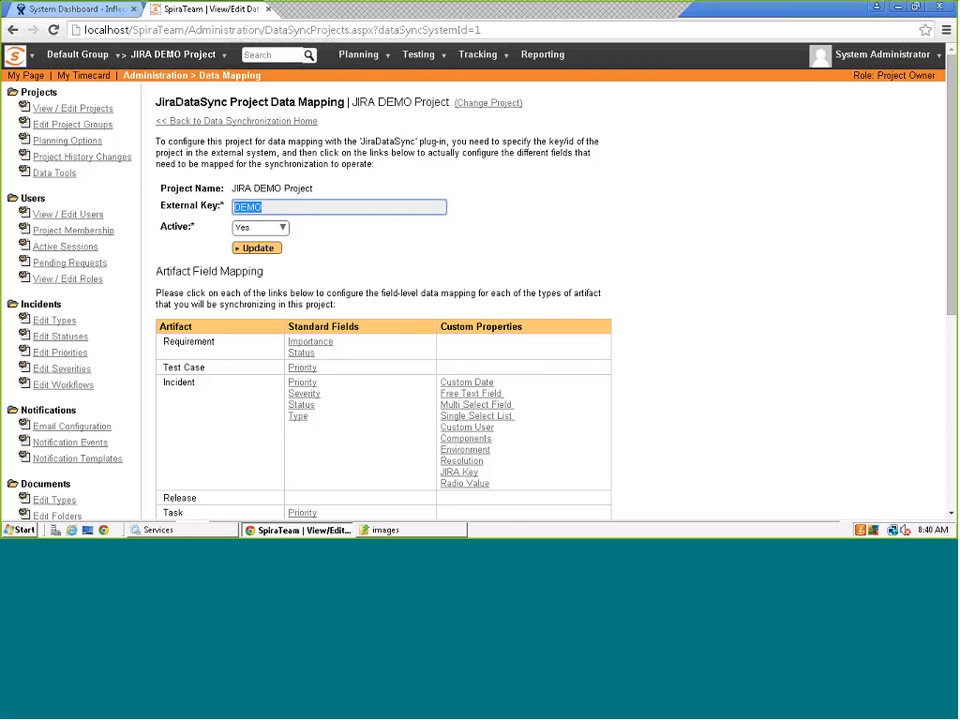
pyautogui.click(55, 8)
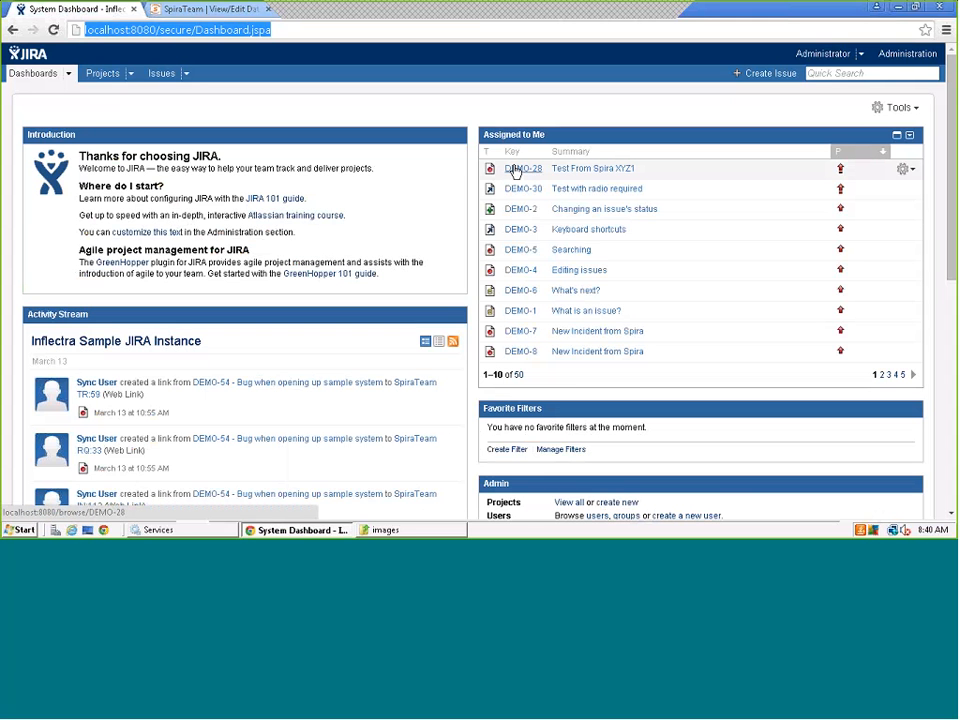
pyautogui.click(200, 12)
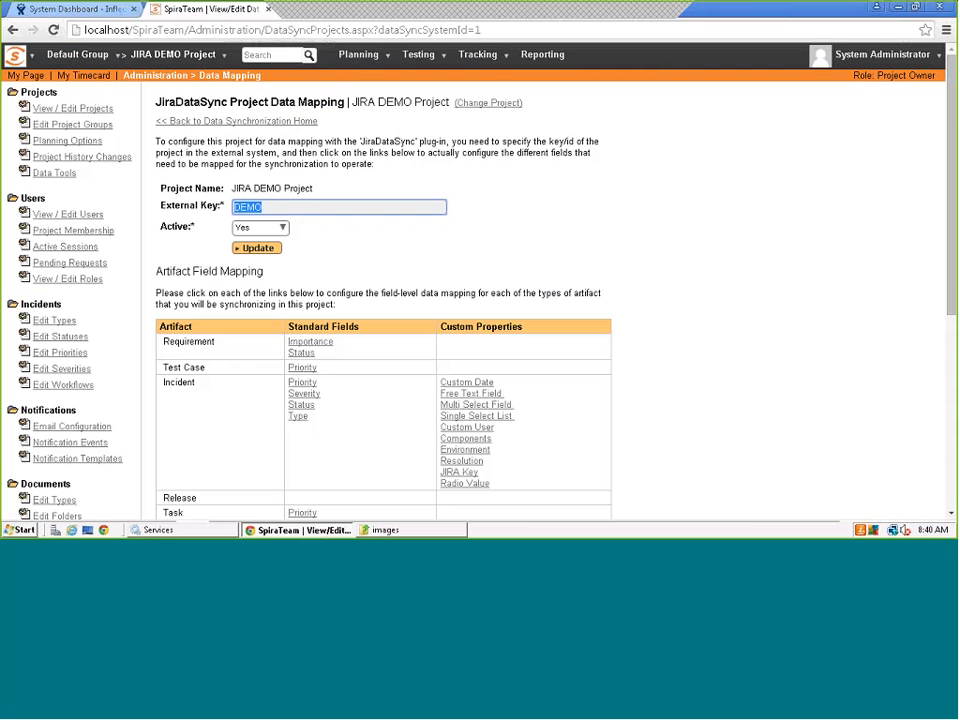
pyautogui.moveTo(233, 188); pyautogui.dragTo(347, 188)
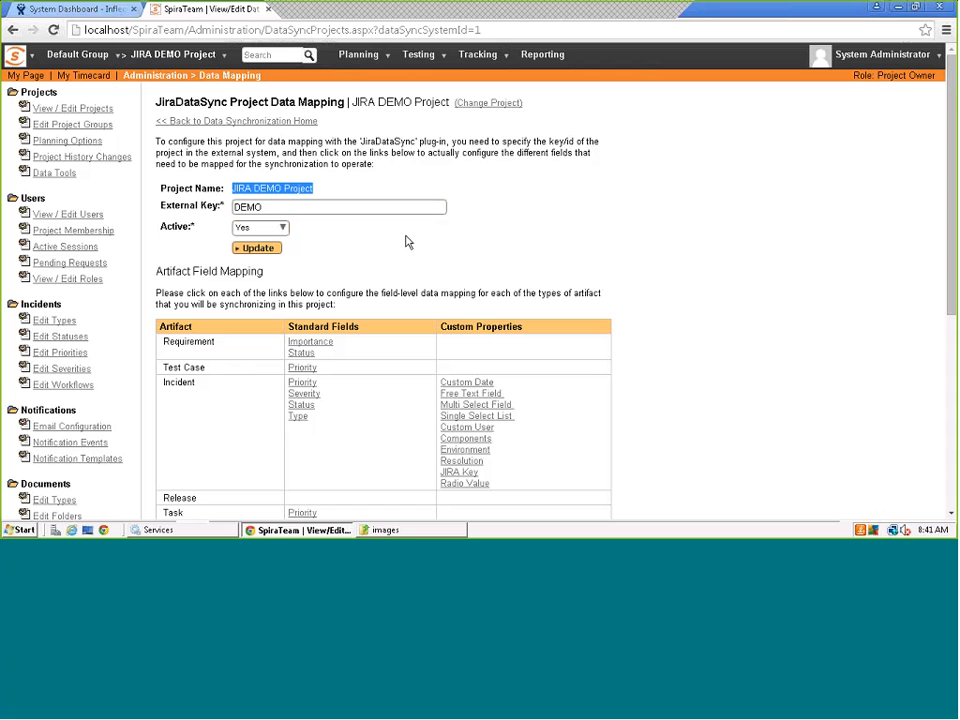
# - Open the Status standard field mapping for the Incident artifact in the project's field mappings
pyautogui.scroll(-2, 410, 254)
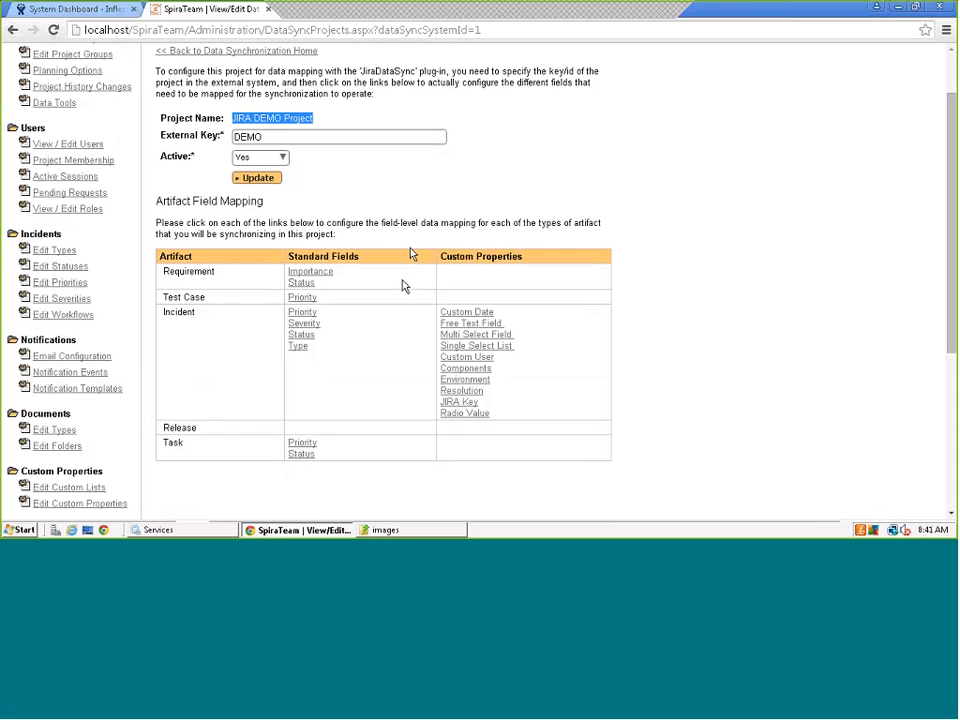
pyautogui.click(178, 311)
pyautogui.doubleClick(178, 311)
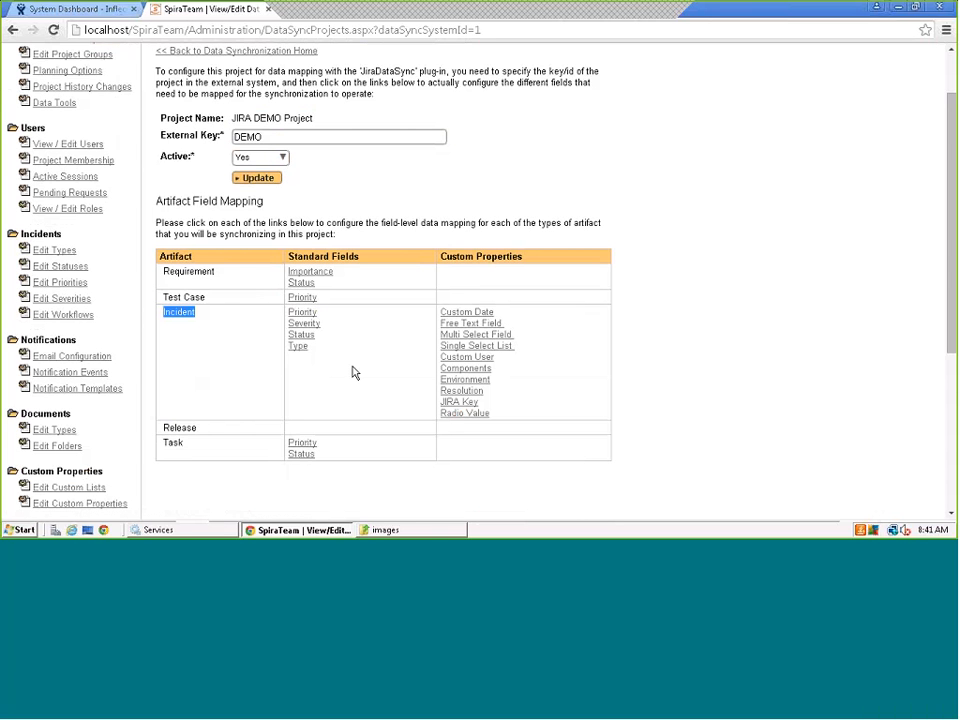
pyautogui.click(300, 338)
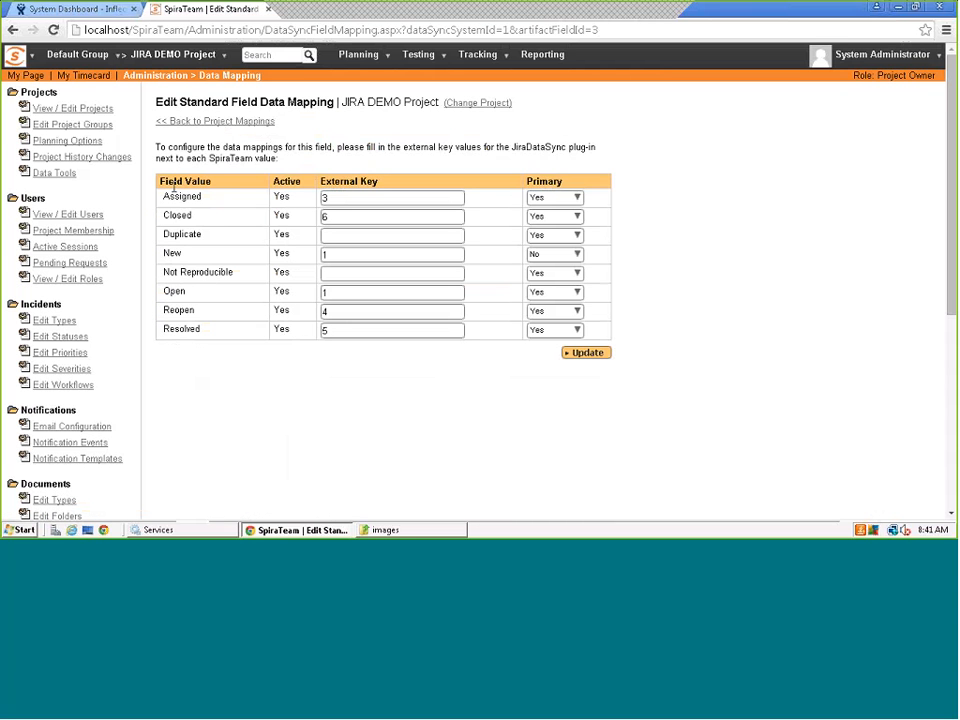
# - Examine the external keys mapped to the Assigned, New and Open incident statuses
pyautogui.click(343, 197)
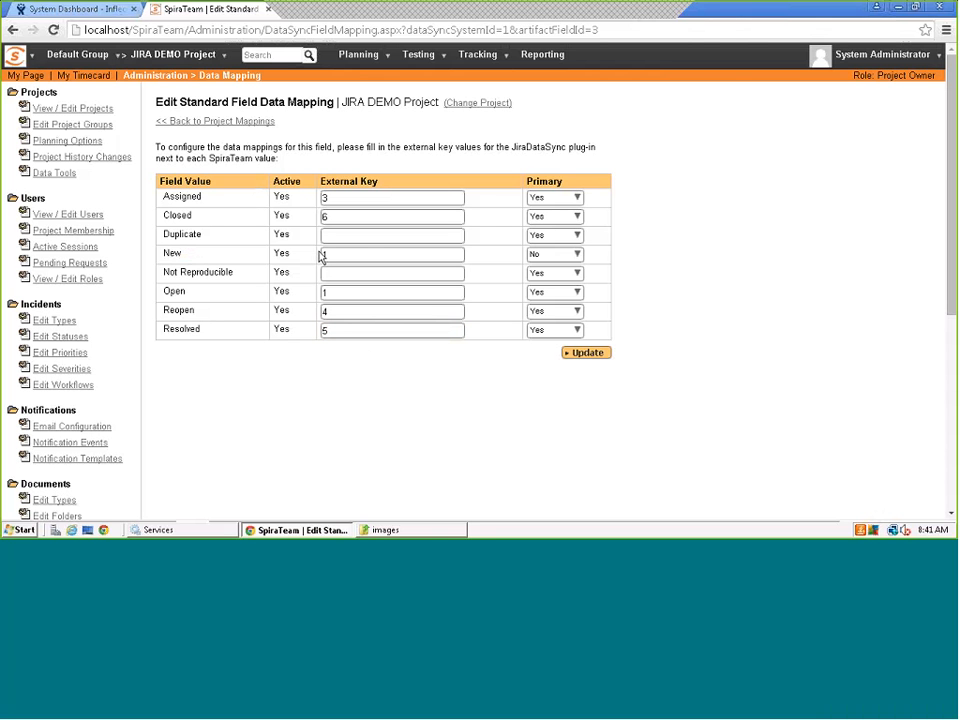
pyautogui.moveTo(165, 254); pyautogui.dragTo(330, 254)
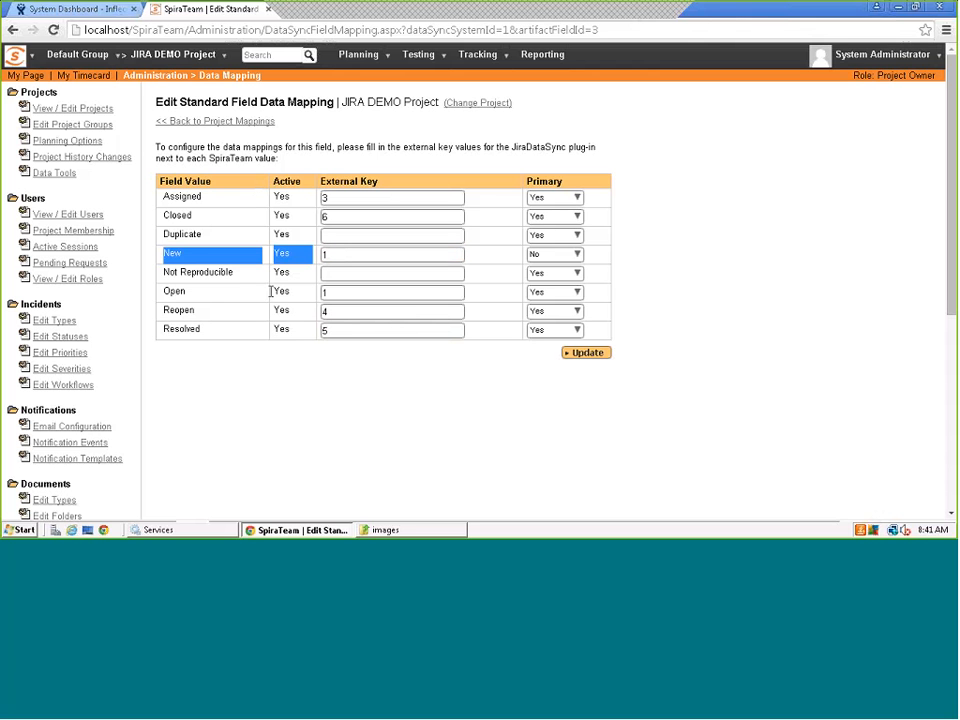
pyautogui.moveTo(165, 292); pyautogui.dragTo(341, 290)
pyautogui.click(232, 297)
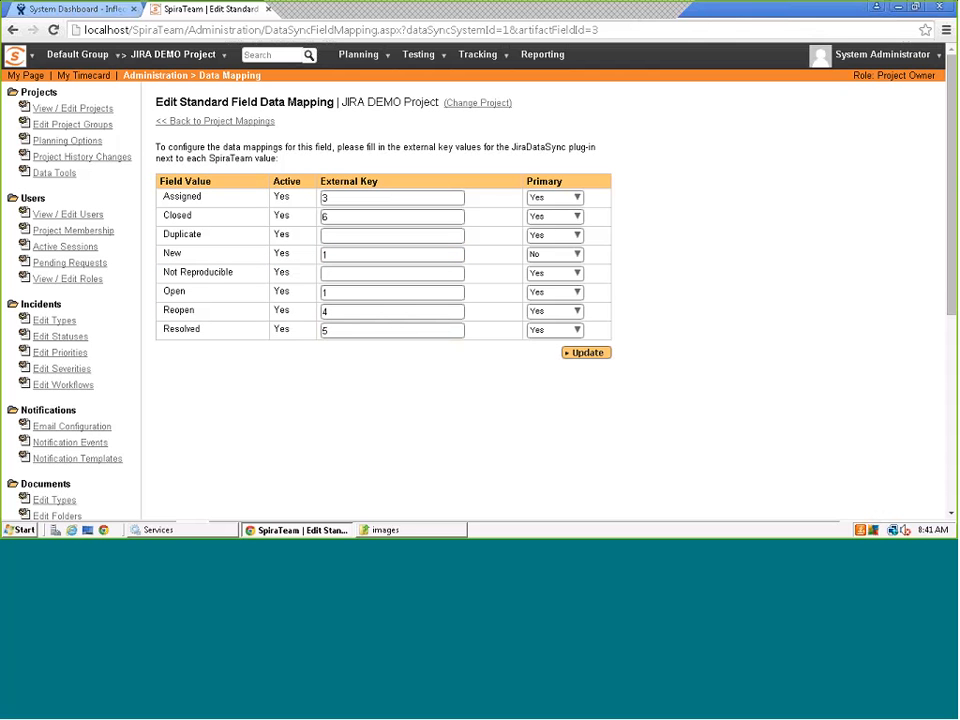
pyautogui.click(338, 192)
pyautogui.click(329, 197)
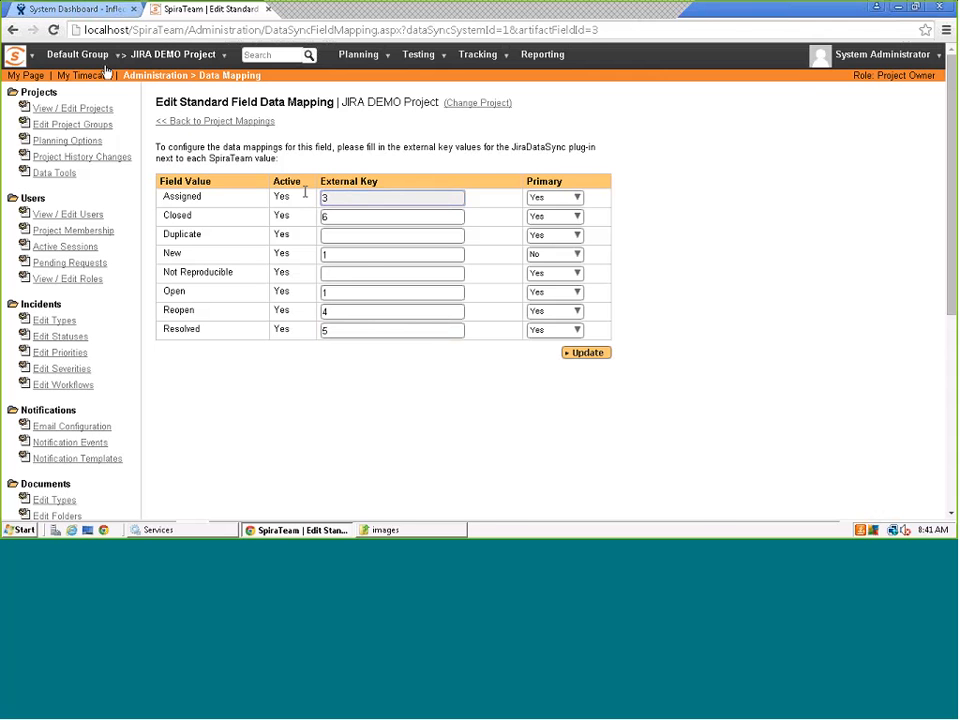
# - Switch to JIRA and examine the signed-in account's profile details, preferences and assigned open issues per project
pyautogui.click(74, 10)
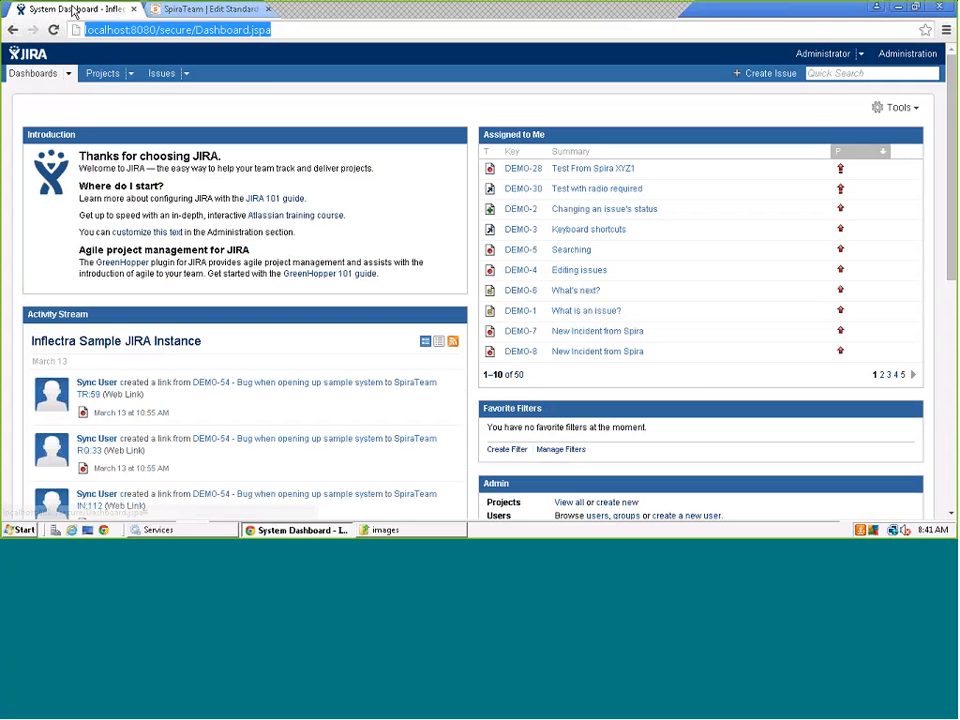
pyautogui.click(131, 75)
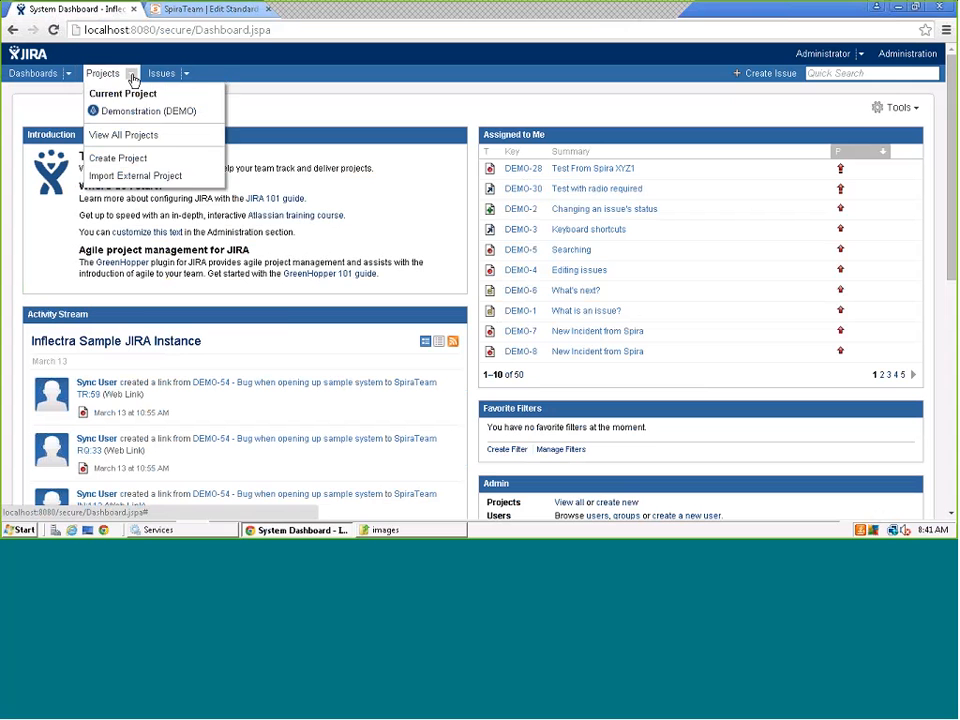
pyautogui.click(186, 74)
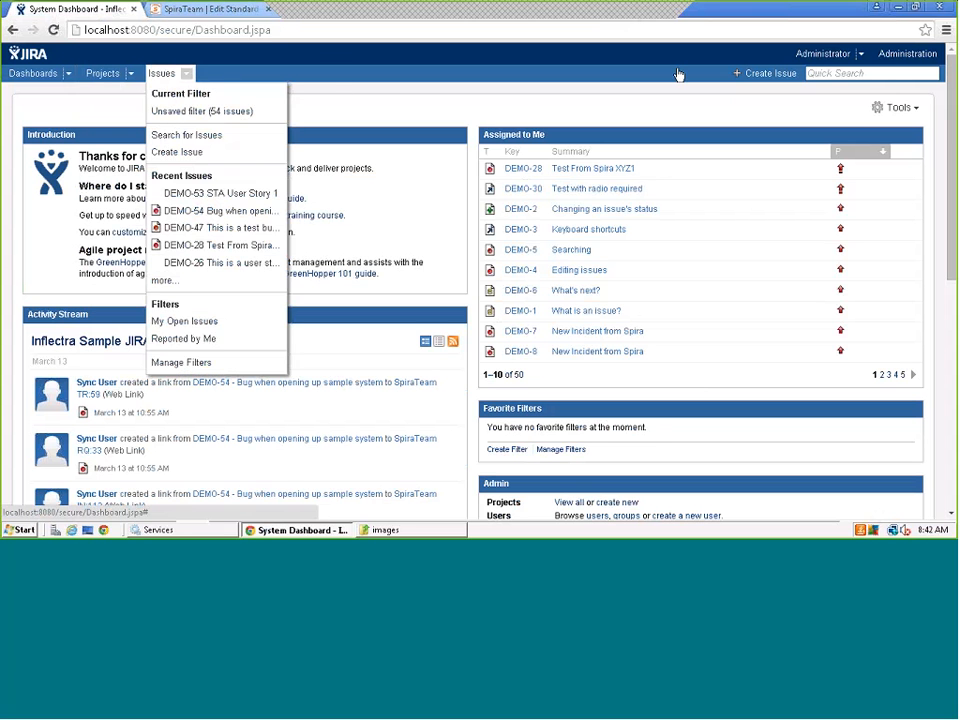
pyautogui.click(841, 56)
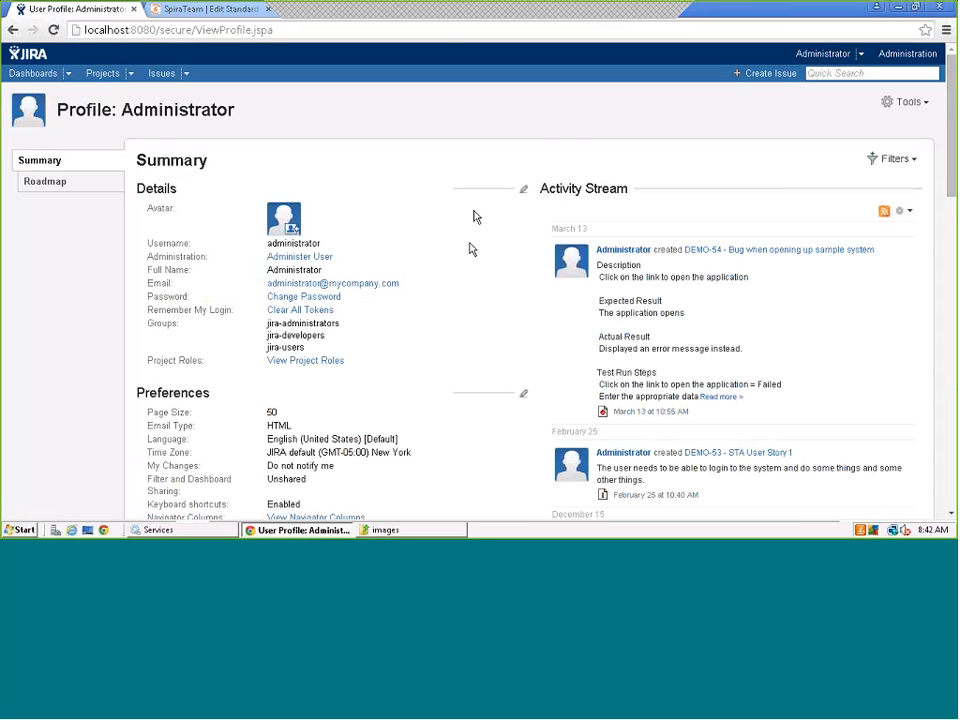
pyautogui.scroll(-1, 458, 273)
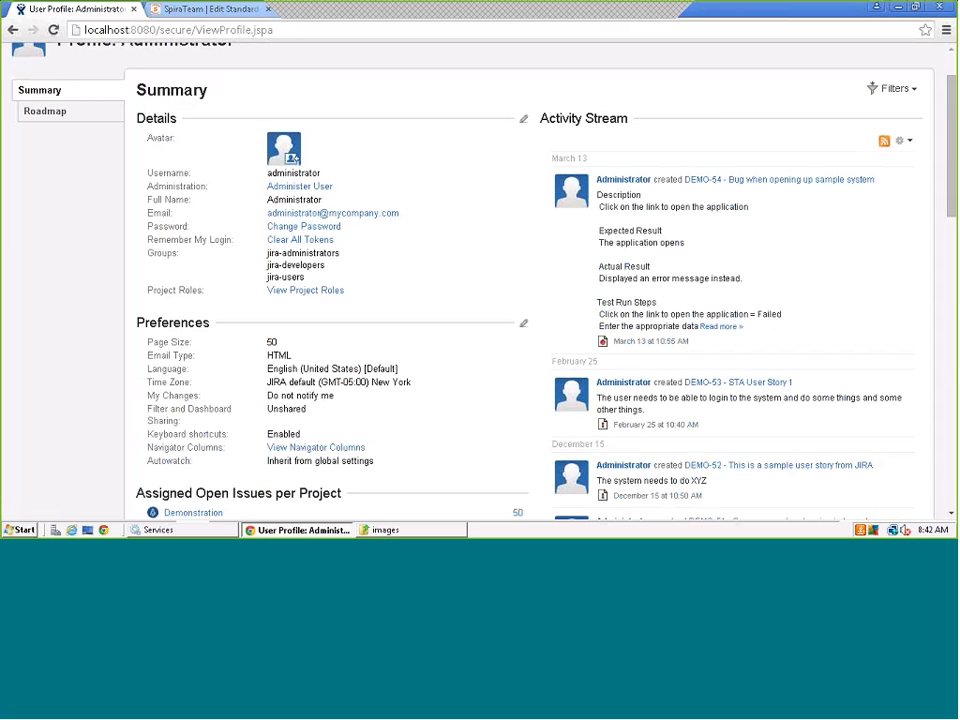
pyautogui.scroll(-3, 281, 240)
pyautogui.scroll(-1, 296, 251)
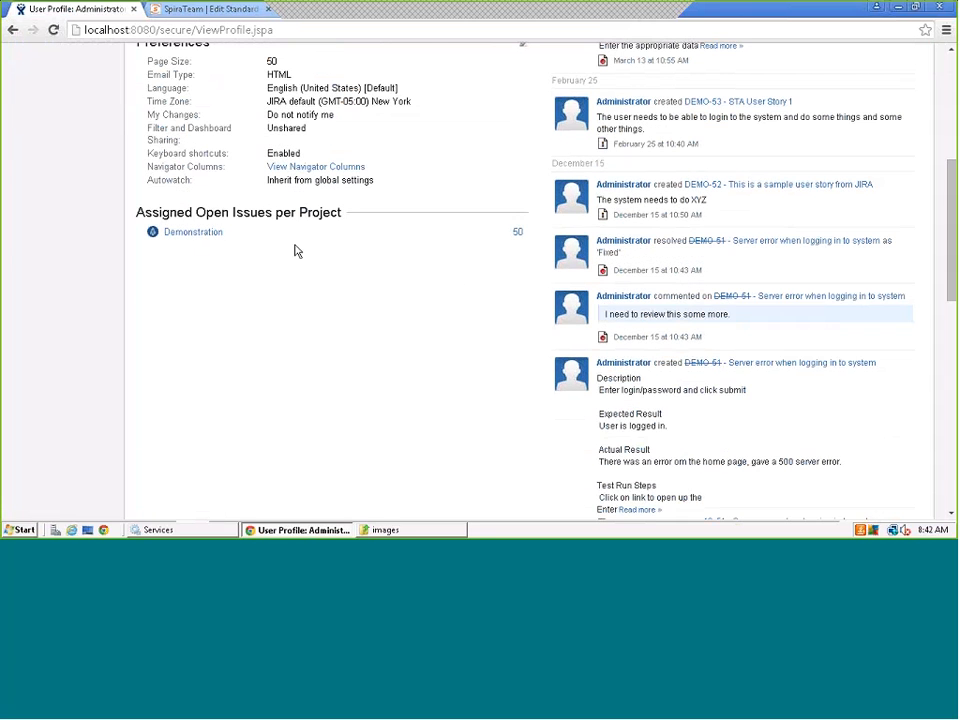
pyautogui.scroll(5, 150, 245)
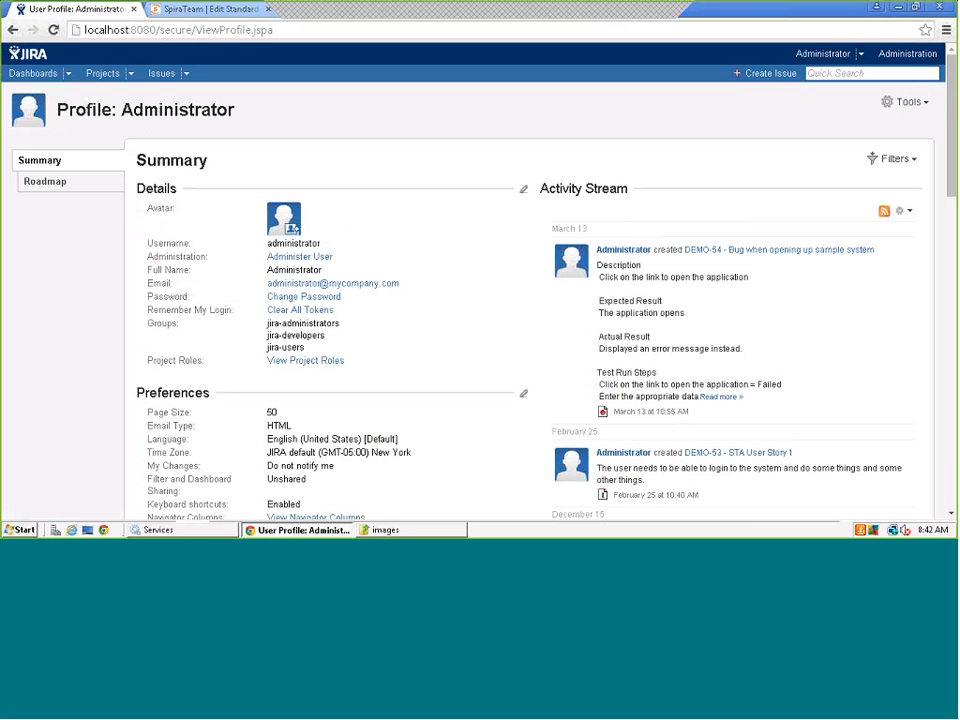
pyautogui.scroll(-1, 391, 322)
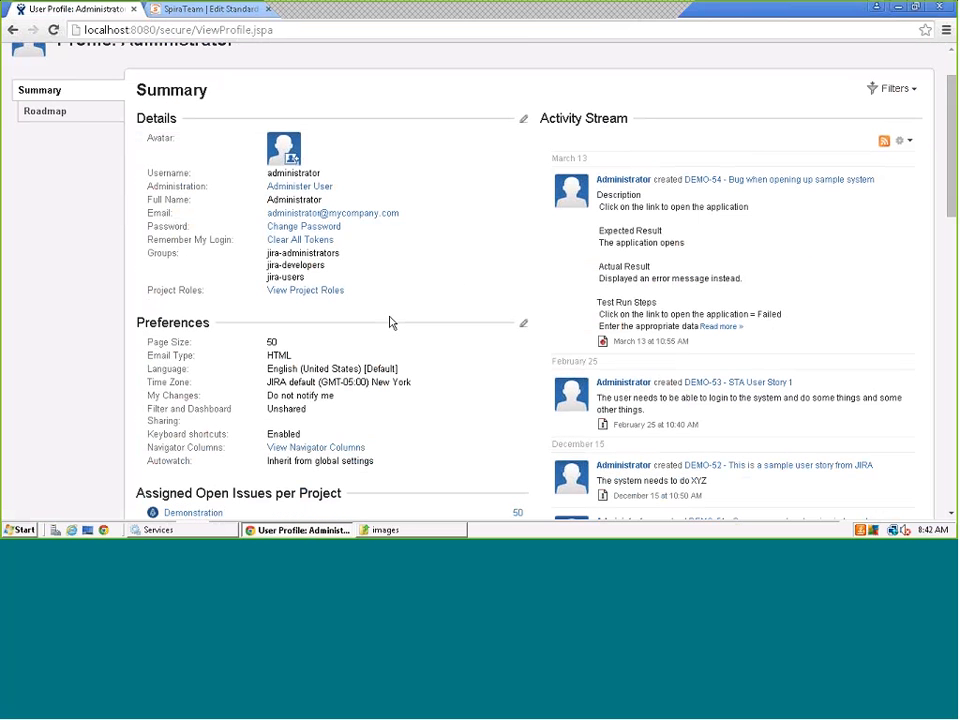
pyautogui.scroll(-2, 391, 322)
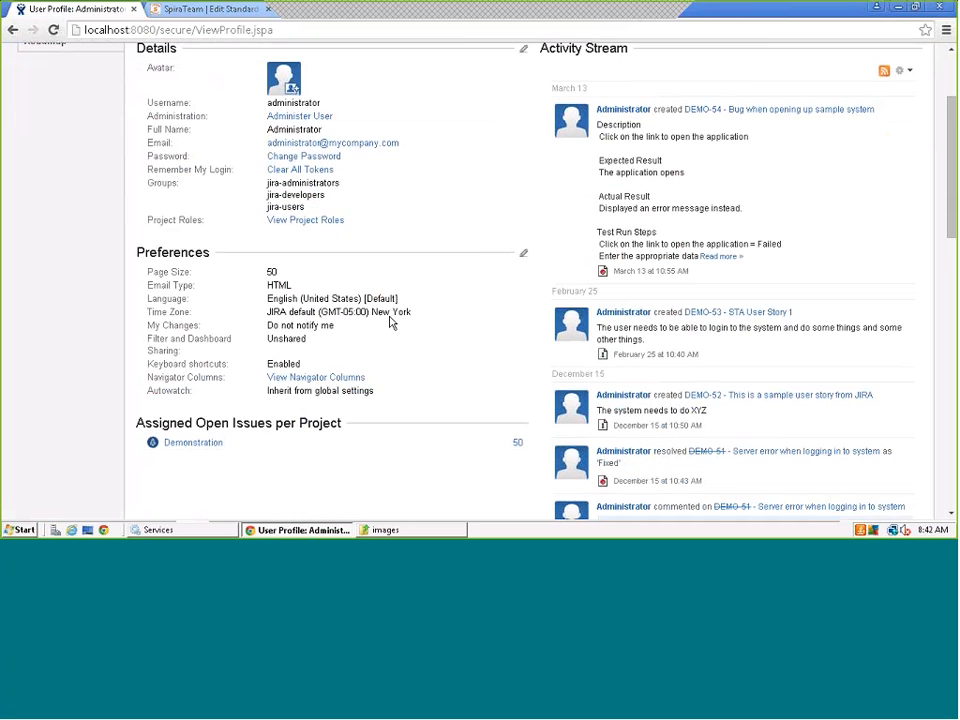
pyautogui.scroll(3, 391, 322)
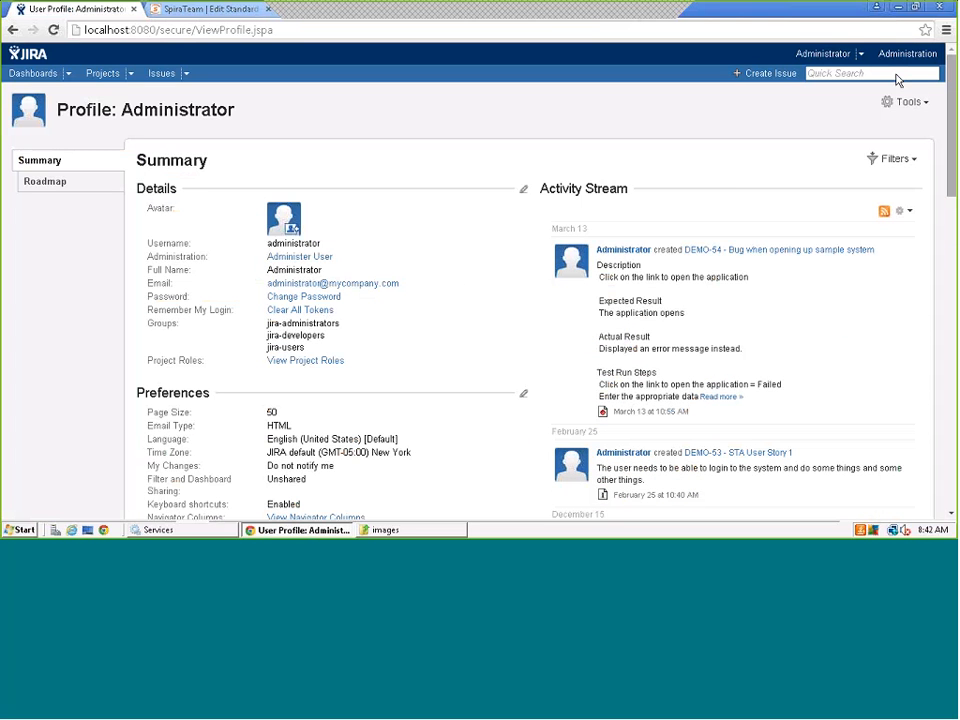
pyautogui.click(860, 56)
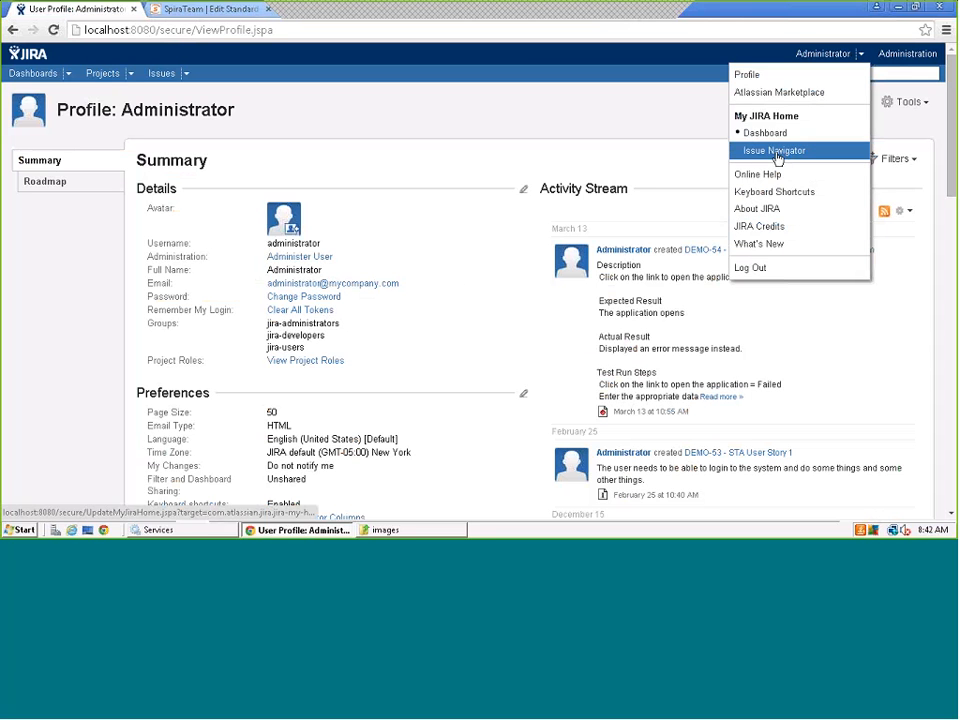
pyautogui.click(746, 75)
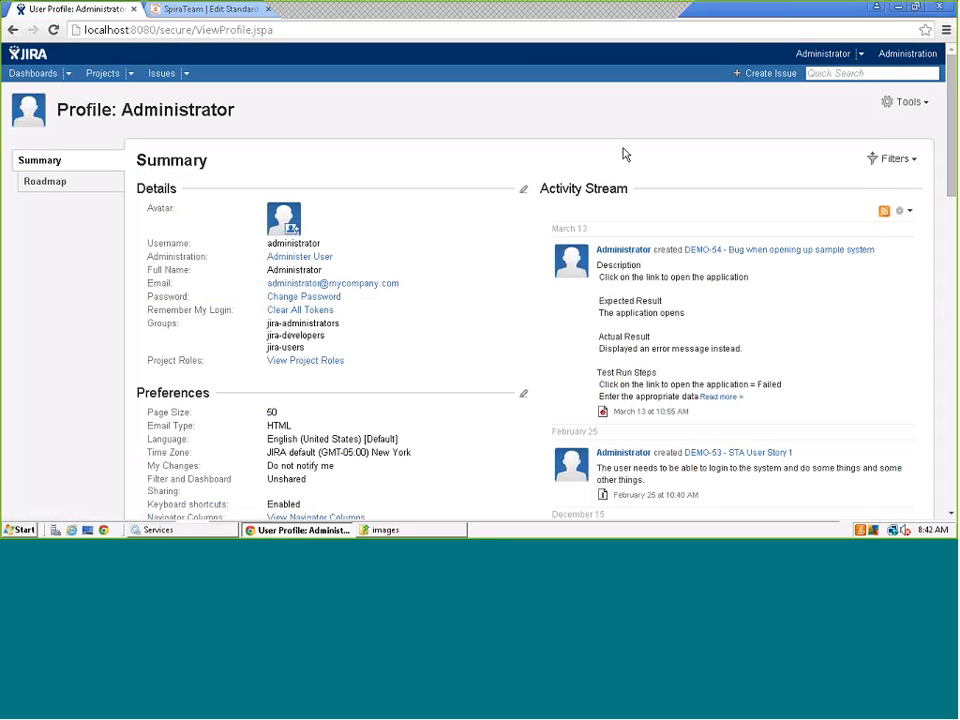
pyautogui.click(187, 74)
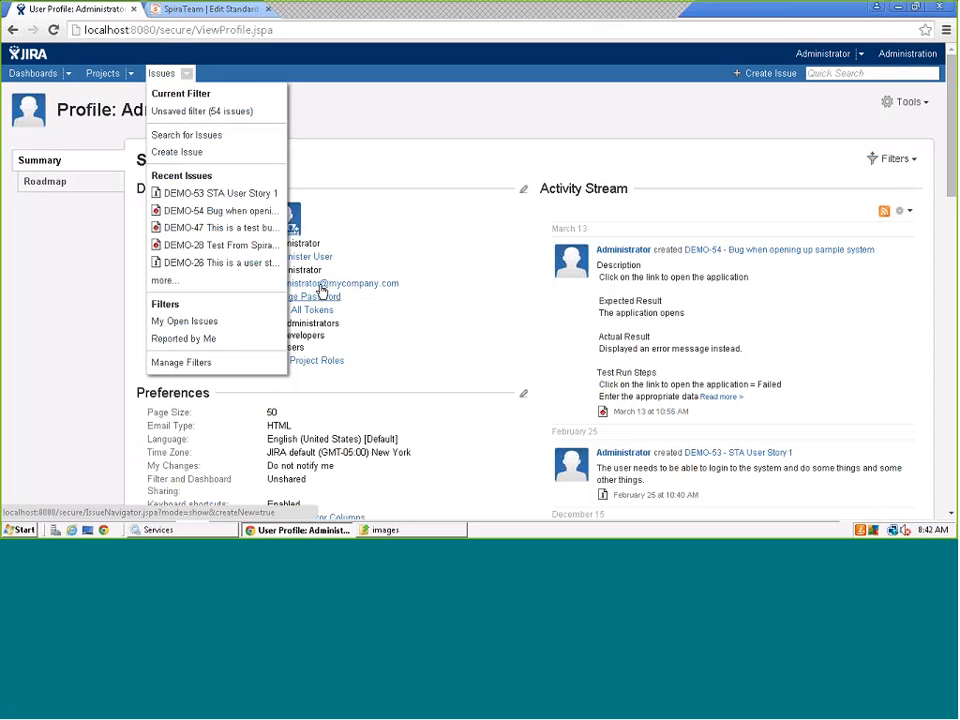
pyautogui.click(382, 125)
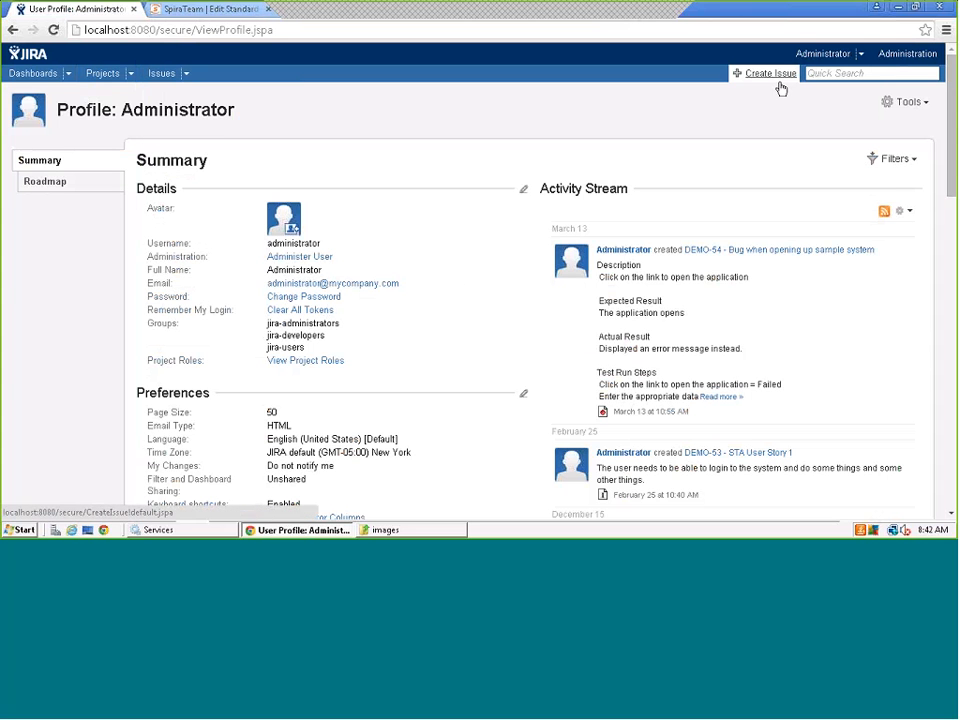
# - Open the Statuses issue attributes in JIRA's administration area
pyautogui.click(905, 53)
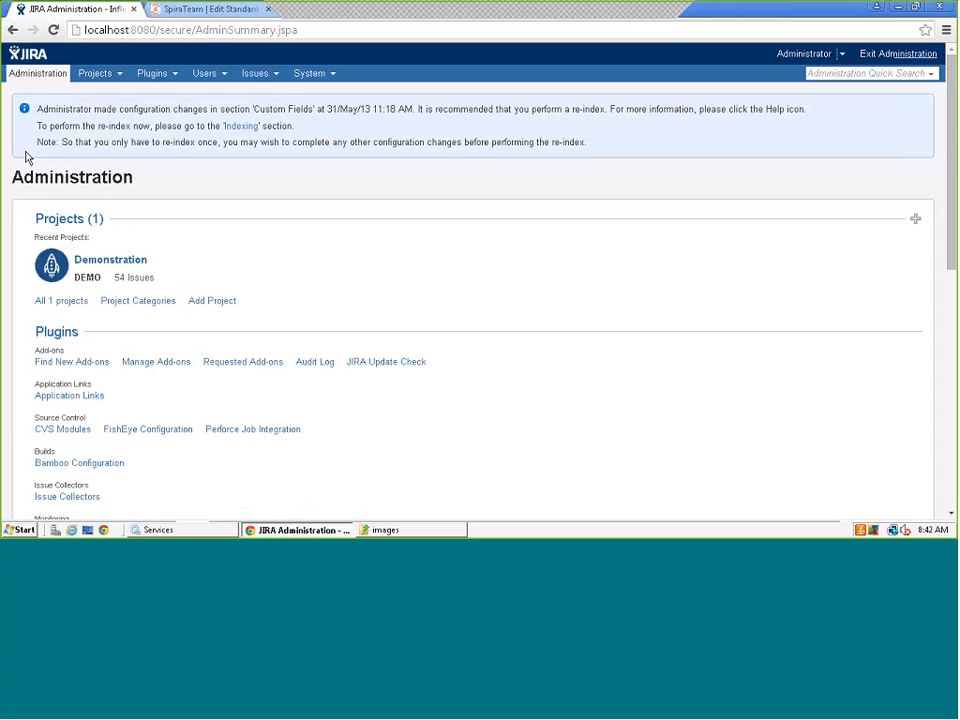
pyautogui.scroll(-1, 156, 332)
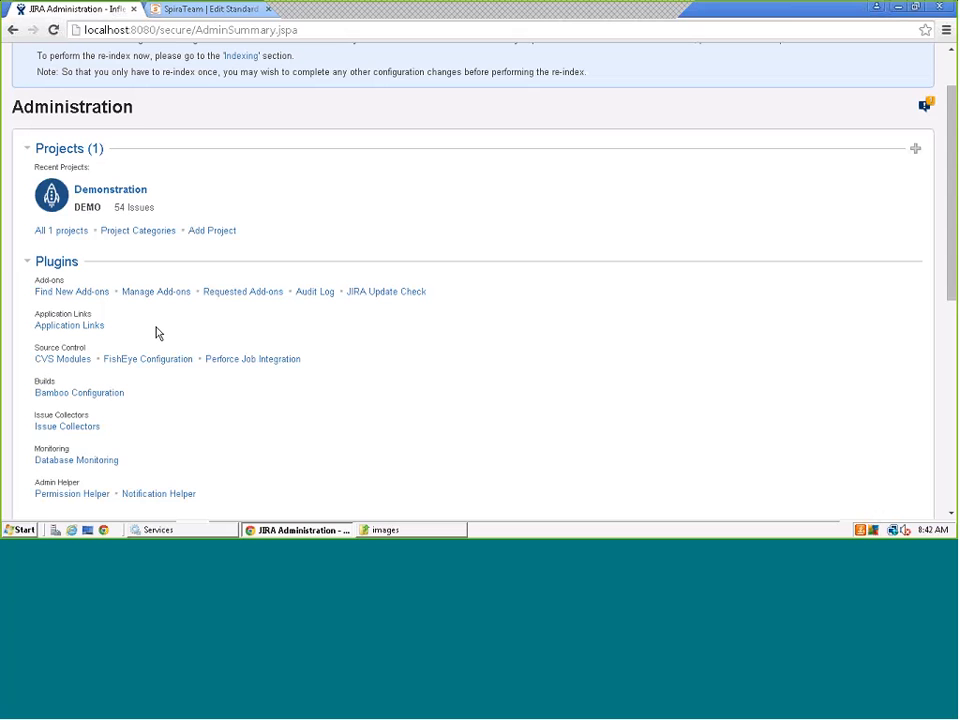
pyautogui.scroll(-4, 150, 332)
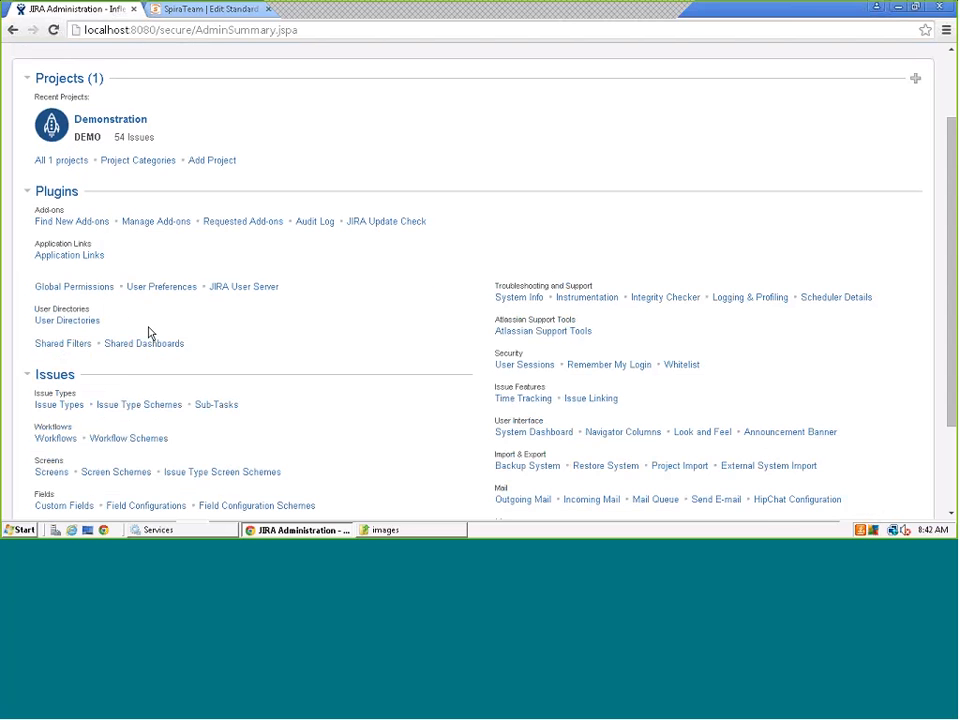
pyautogui.scroll(-2, 150, 332)
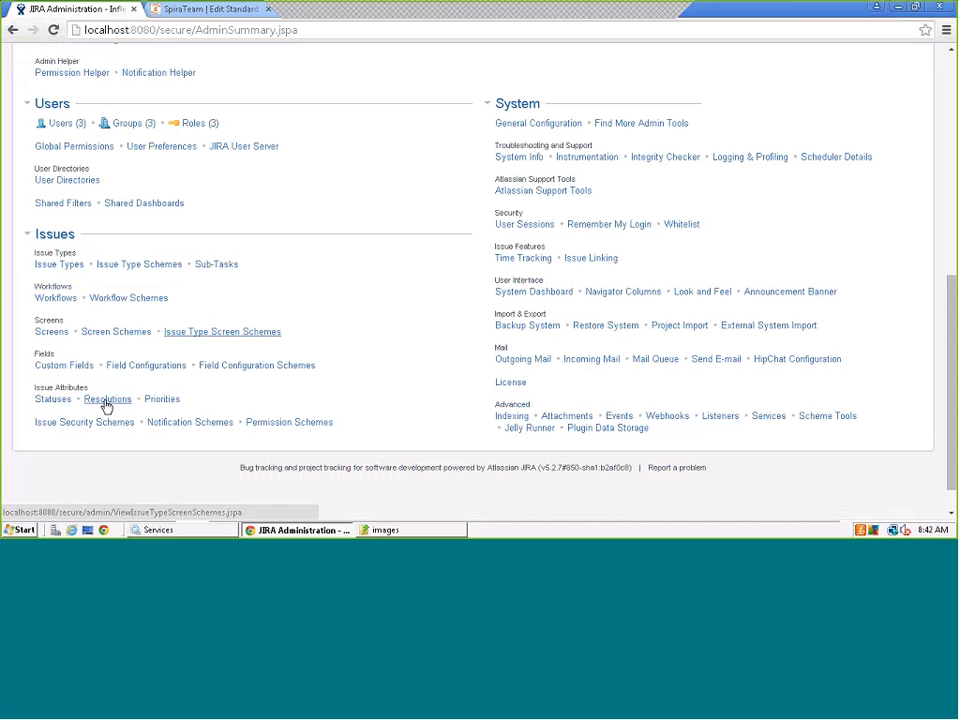
pyautogui.click(54, 400)
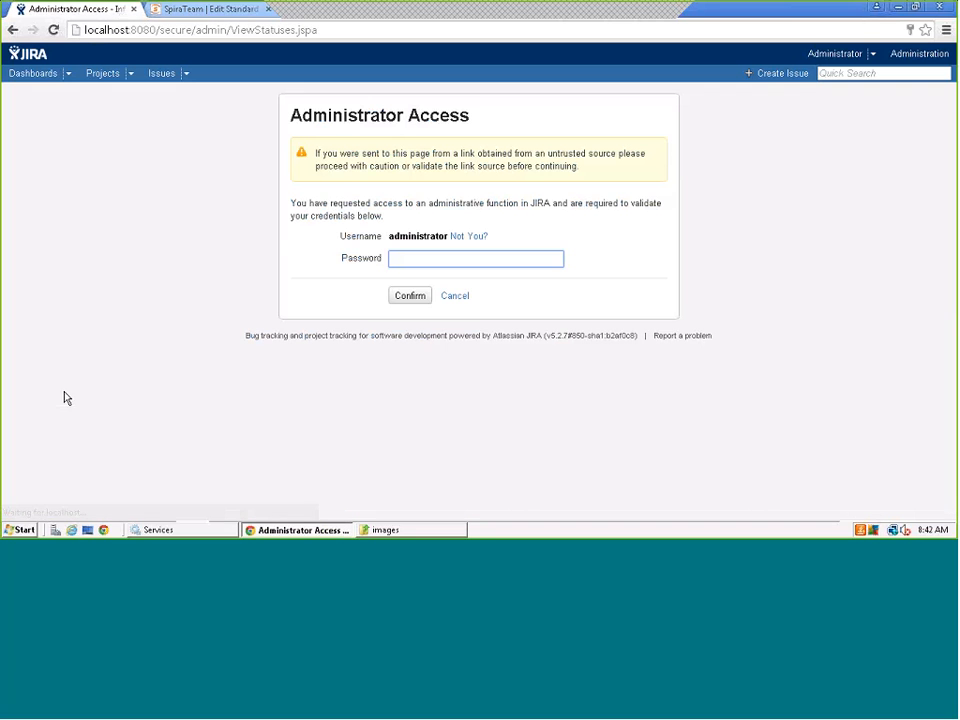
# - Confirm administrator access to JIRA with the account password and decline to have the browser save it
pyautogui.click(401, 261)
pyautogui.write('••••')
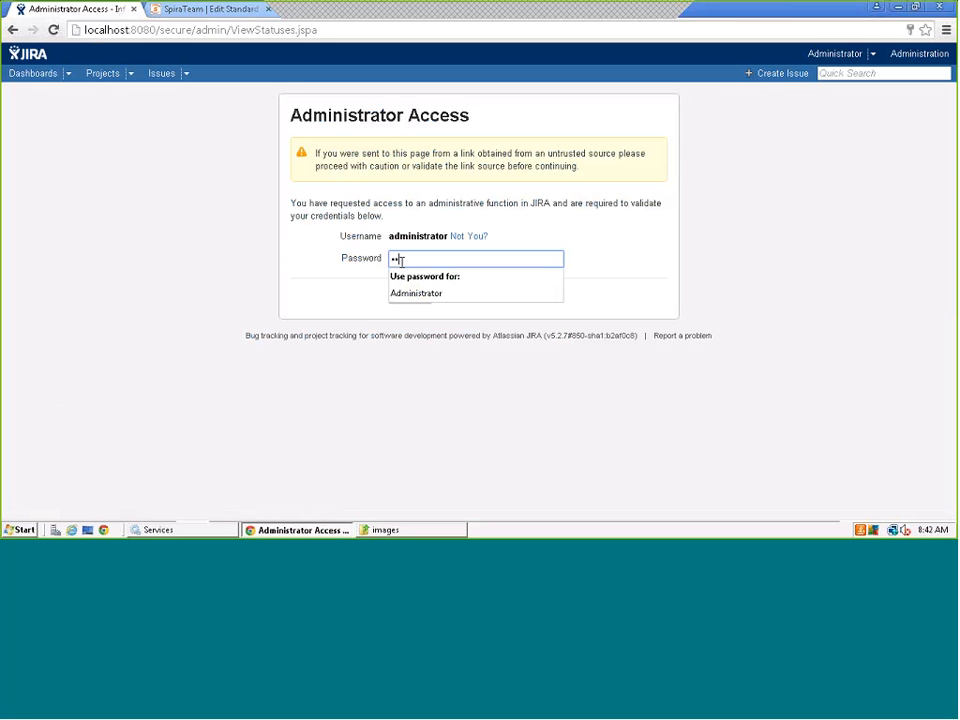
pyautogui.write('•••••••••')
pyautogui.press('Return')
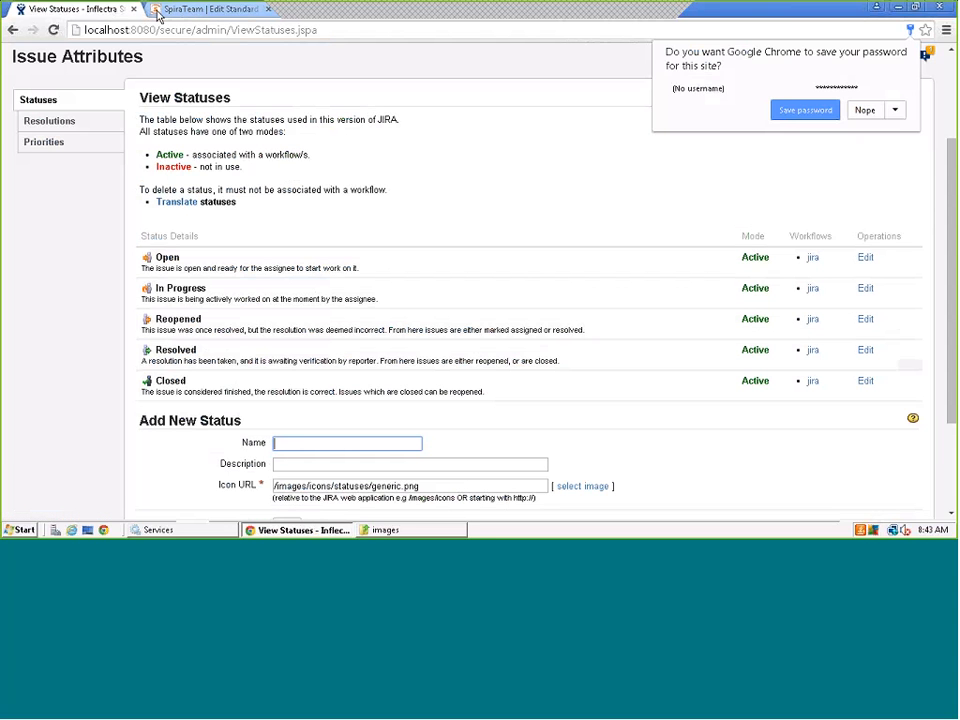
pyautogui.click(866, 110)
# - Switch to SpiraTeam and examine the external keys in the Type standard field mapping for the Incident artifact
pyautogui.click(186, 9)
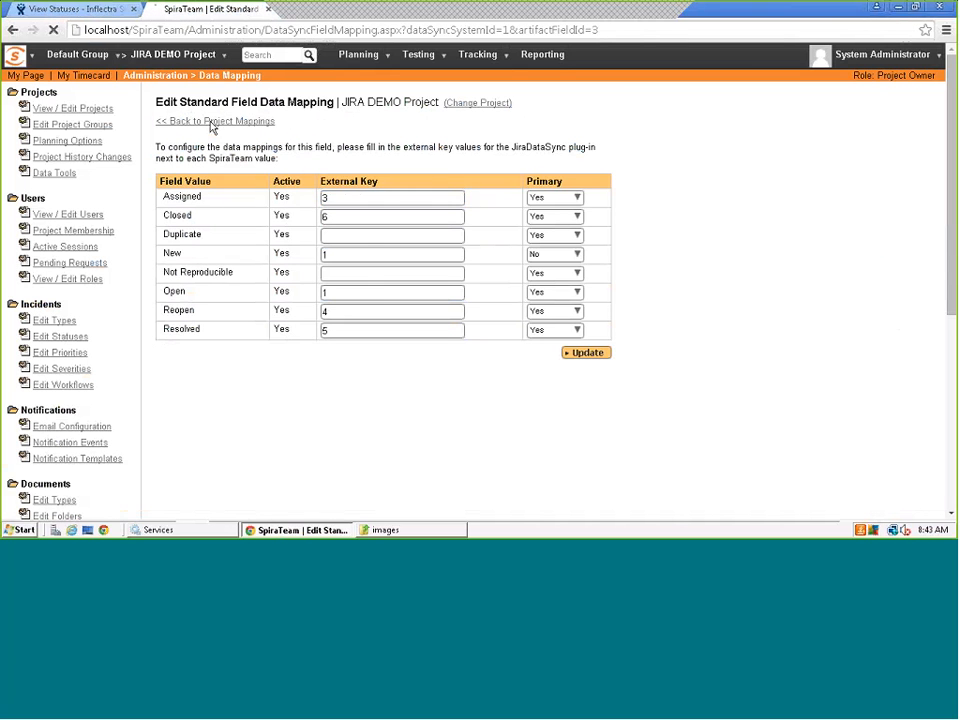
pyautogui.click(208, 122)
pyautogui.click(299, 416)
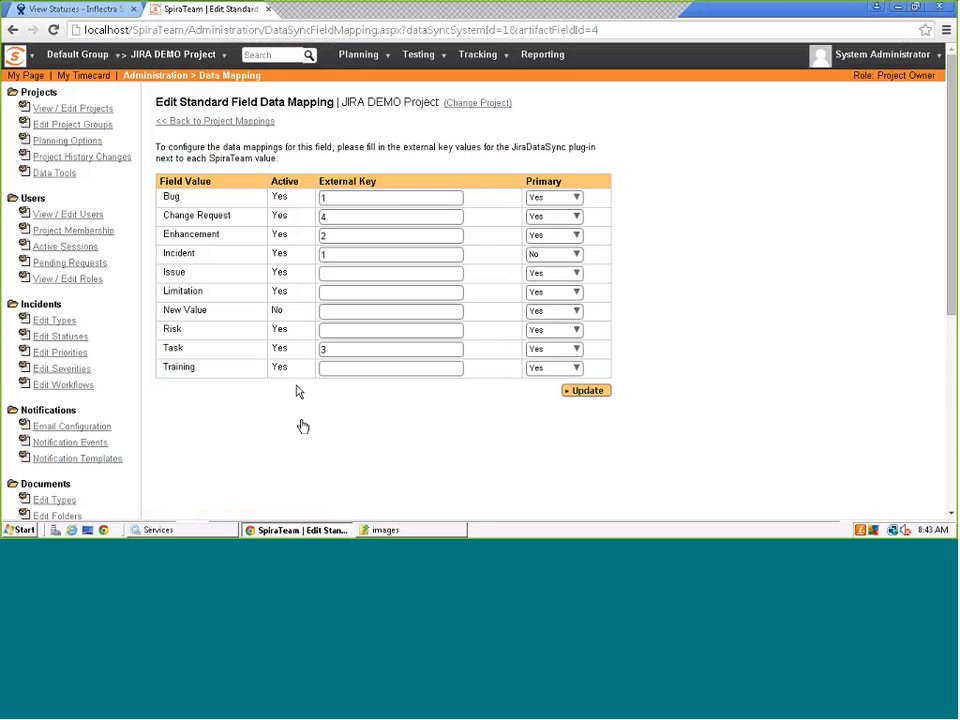
pyautogui.click(371, 199)
# - Examine the Incident artifact's Priority standard field mapping and its Environment custom property mapping
pyautogui.click(221, 122)
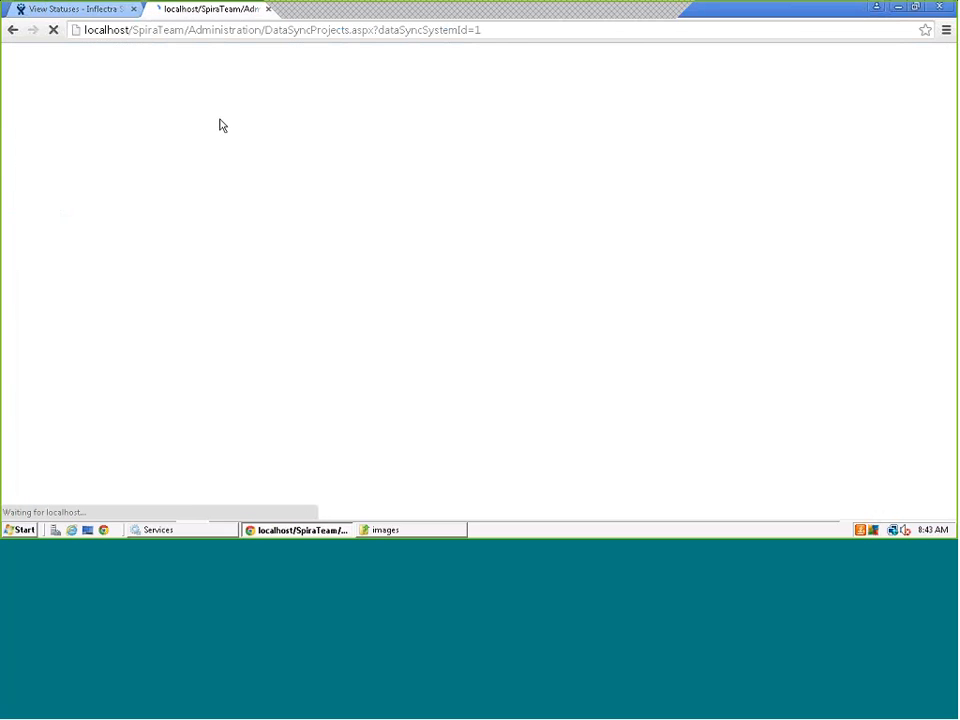
pyautogui.scroll(-3, 231, 270)
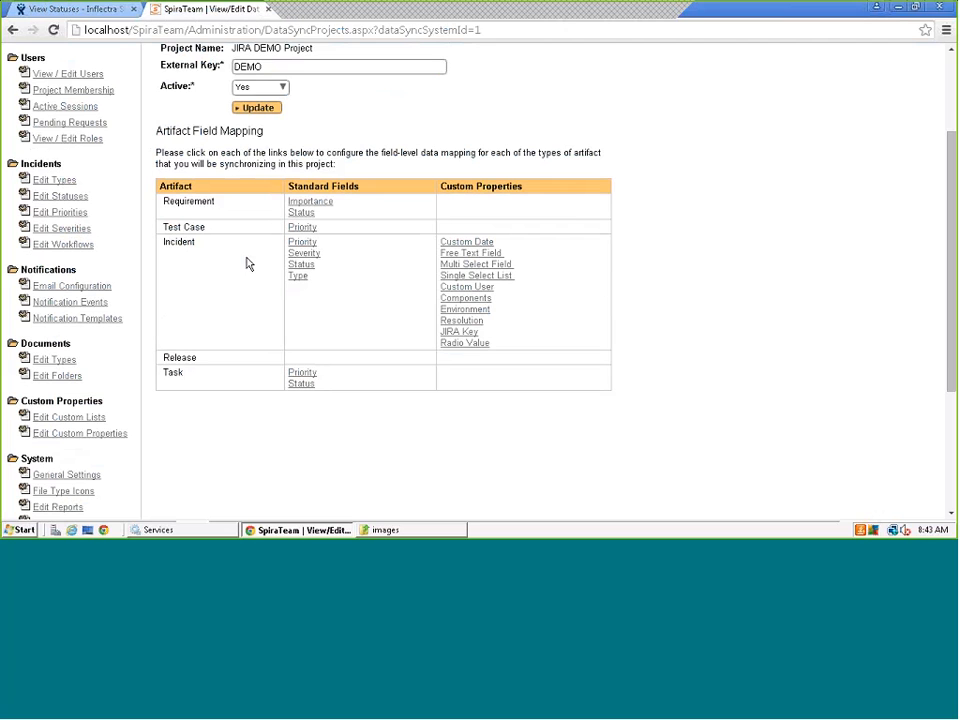
pyautogui.click(303, 243)
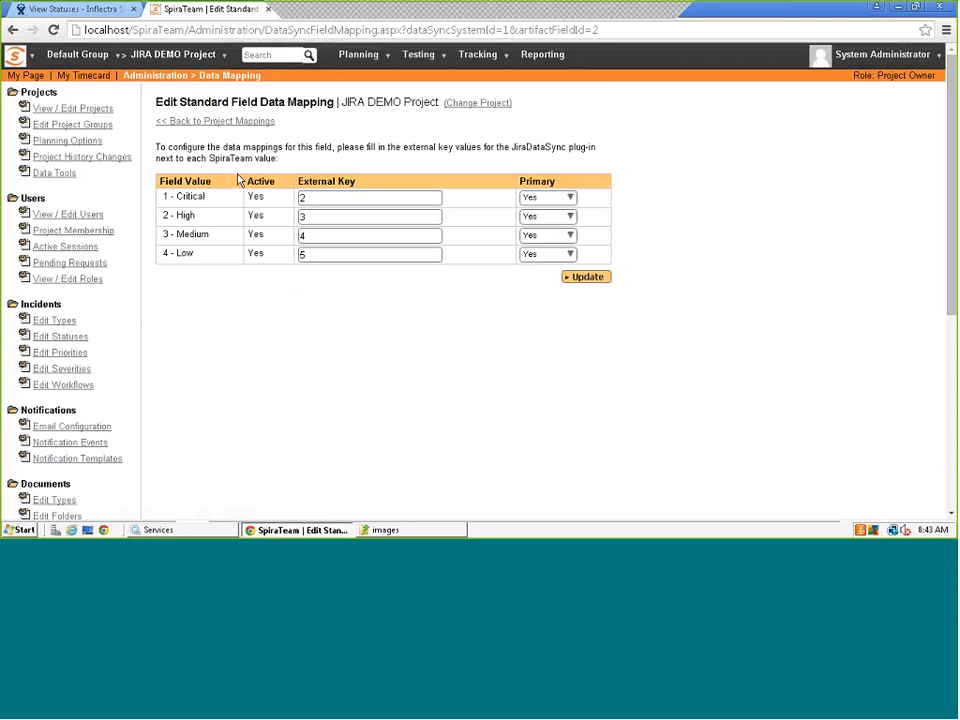
pyautogui.hotkey('alt', 'Left')
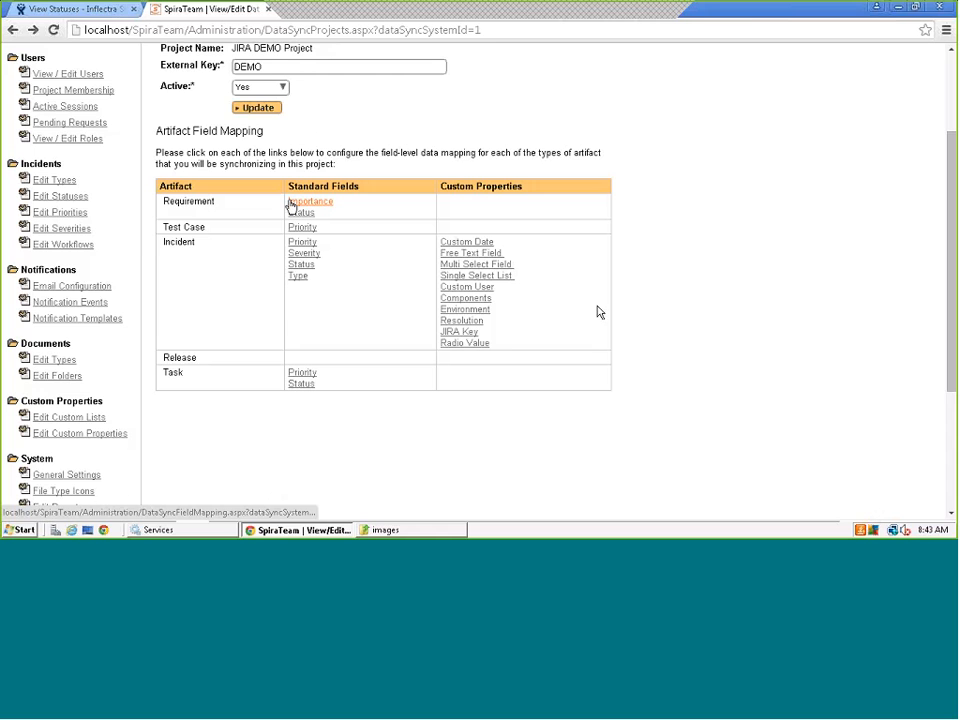
pyautogui.click(478, 312)
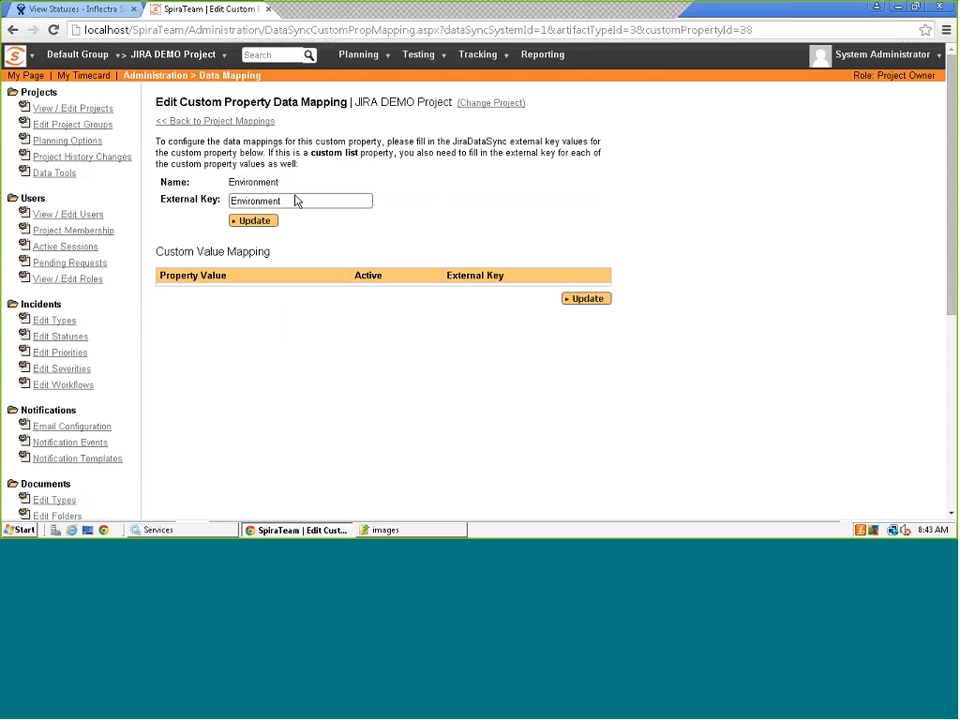
# - Open the project's custom property definitions and display those for the Incident artifact type
pyautogui.scroll(-5, 186, 180)
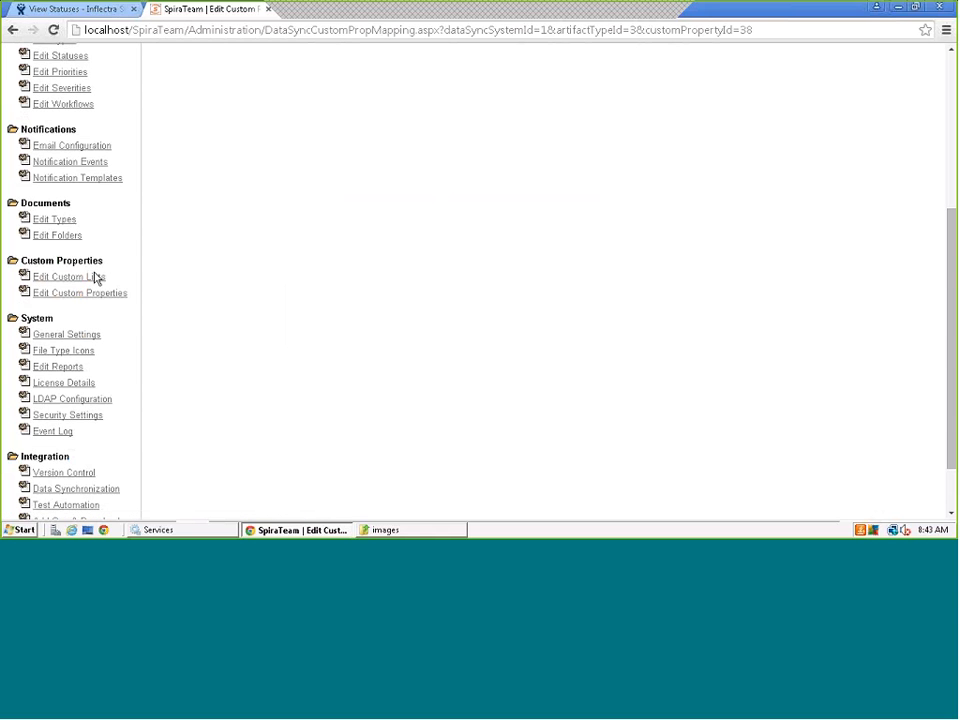
pyautogui.click(80, 293)
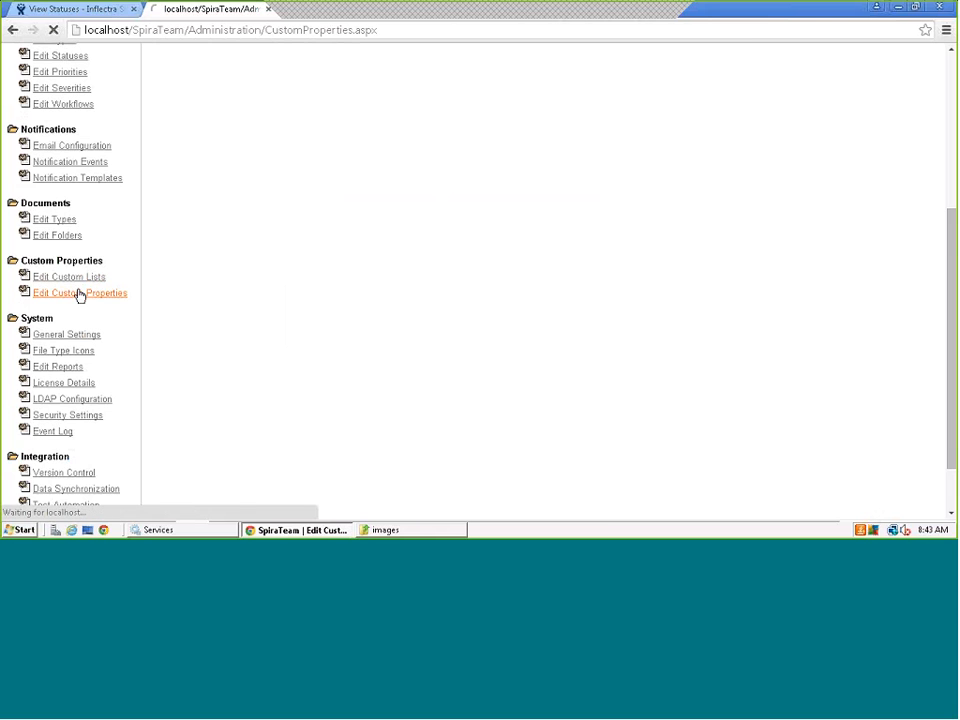
pyautogui.click(340, 159)
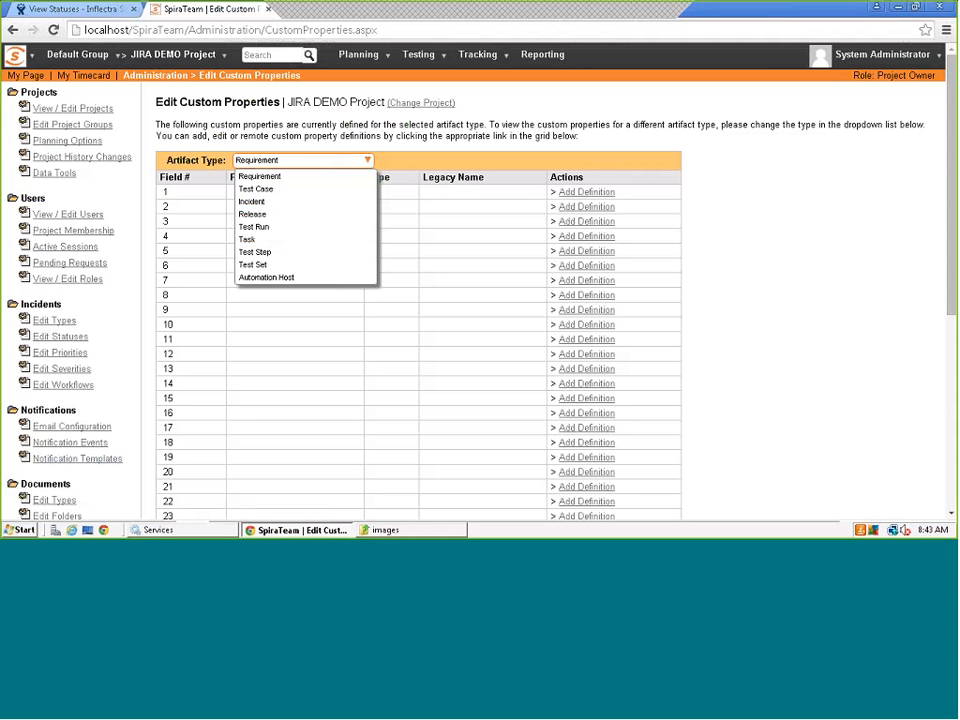
pyautogui.click(251, 201)
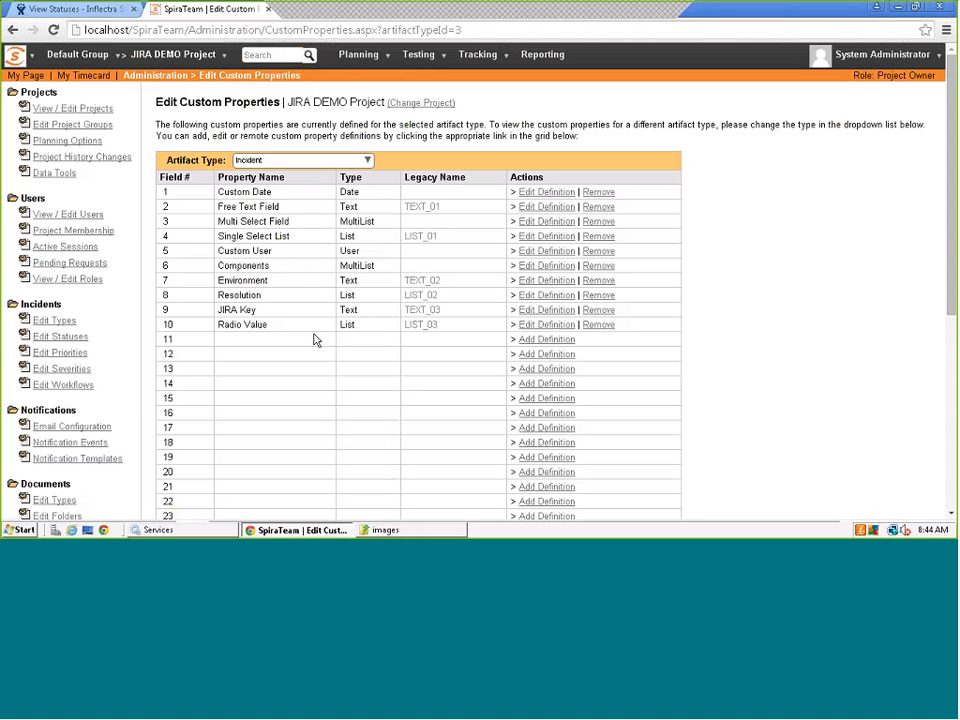
# - Look over the rest of the incident custom property definitions and return to the Data Synchronization settings
pyautogui.scroll(-1, 221, 246)
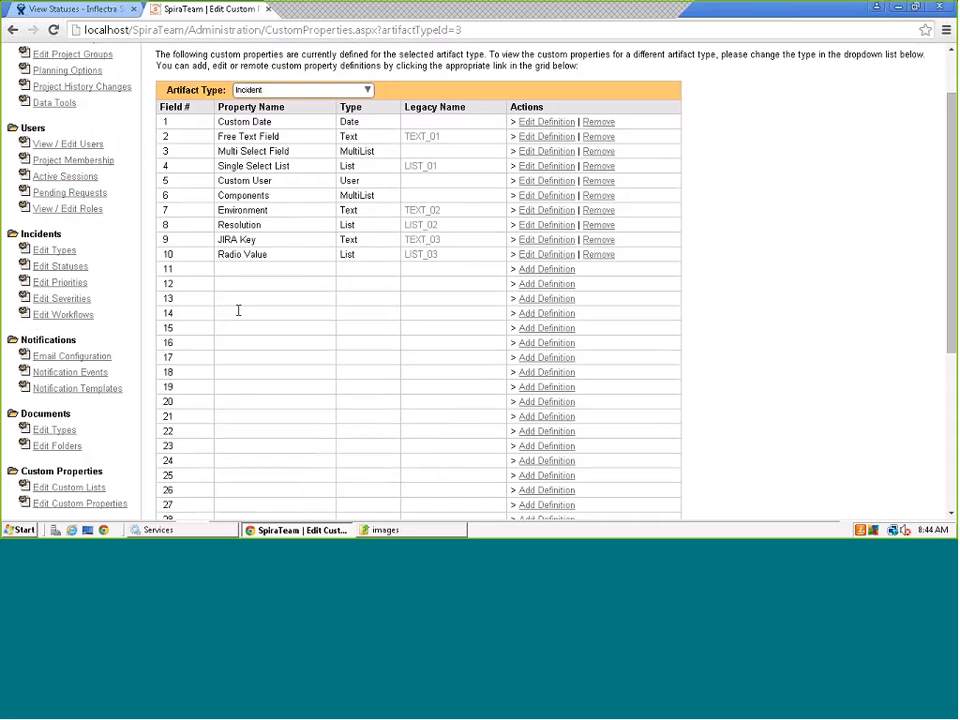
pyautogui.scroll(-3, 225, 317)
pyautogui.scroll(-2, 133, 422)
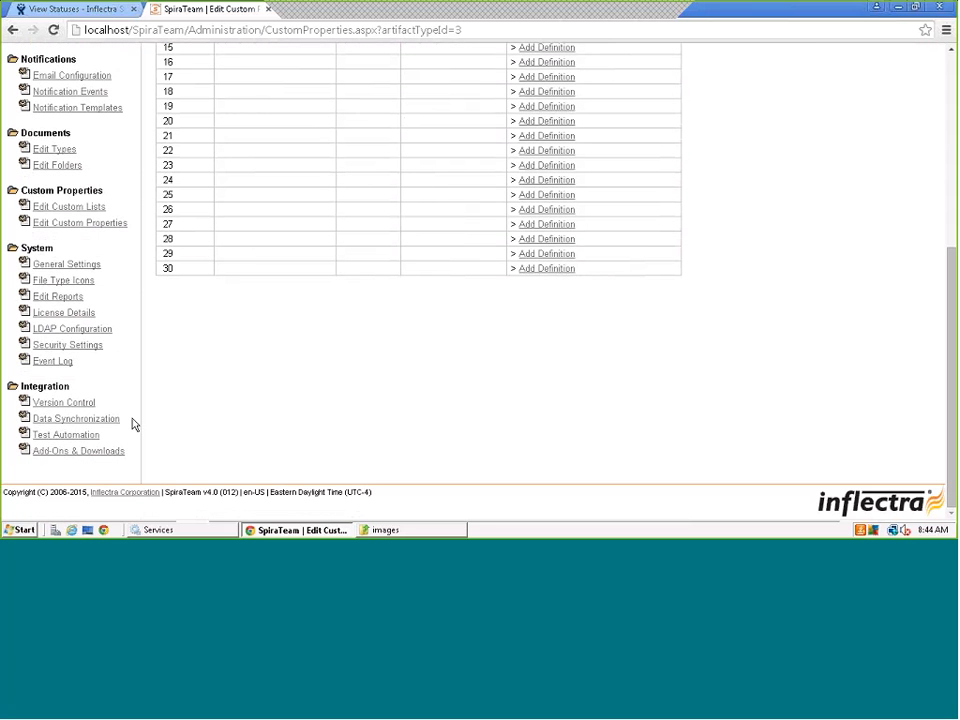
pyautogui.click(113, 421)
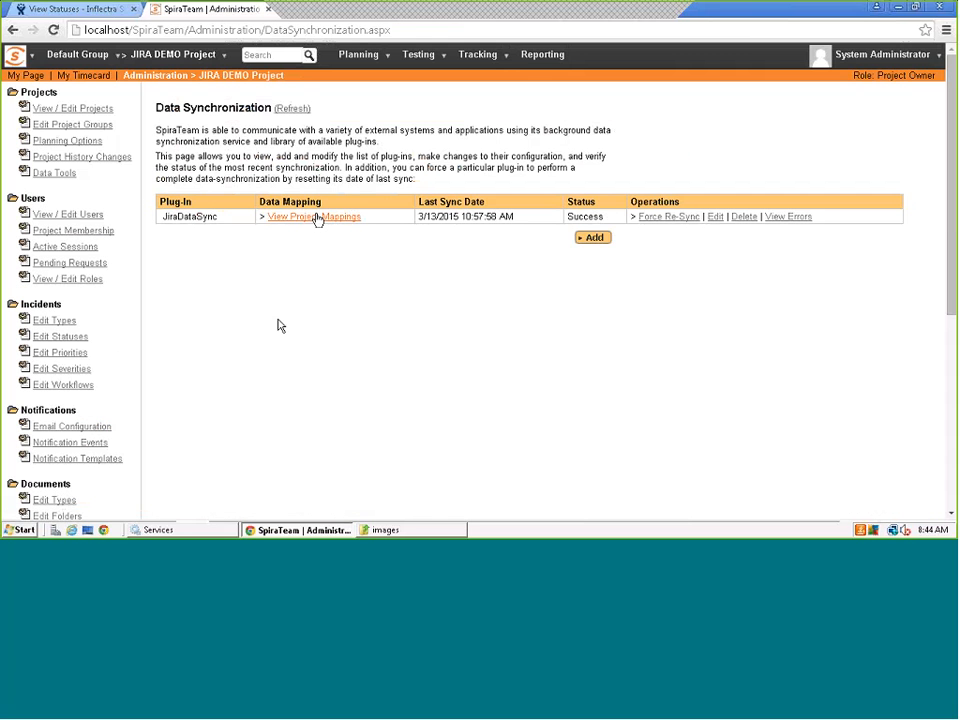
# - Open the JiraDataSync project mappings and examine the external keys of the Incident artifact's Components custom property
pyautogui.click(314, 218)
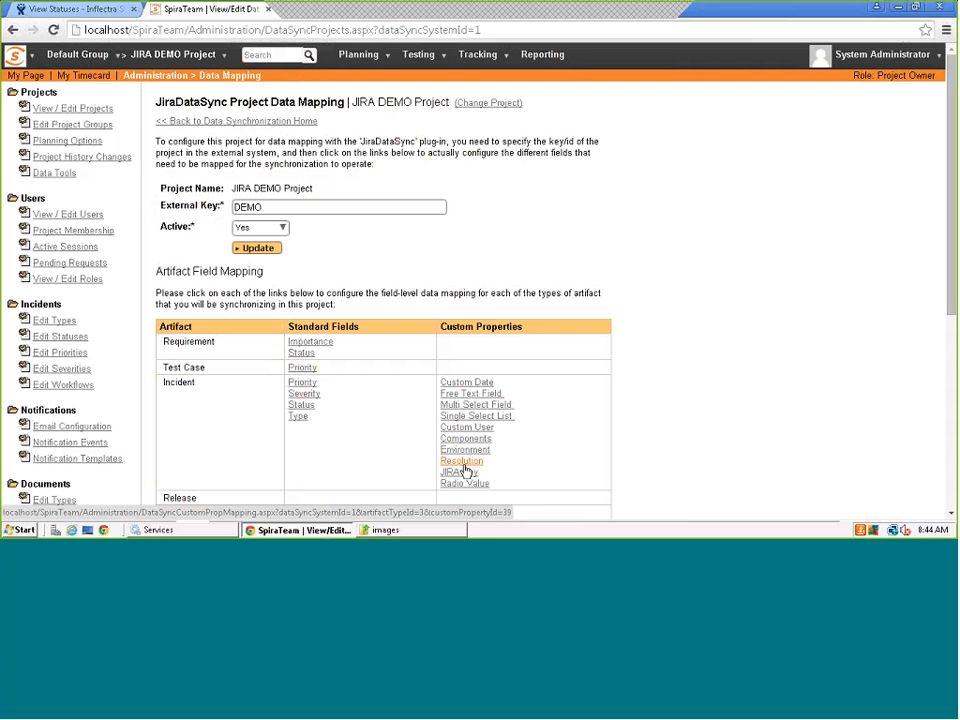
pyautogui.click(472, 440)
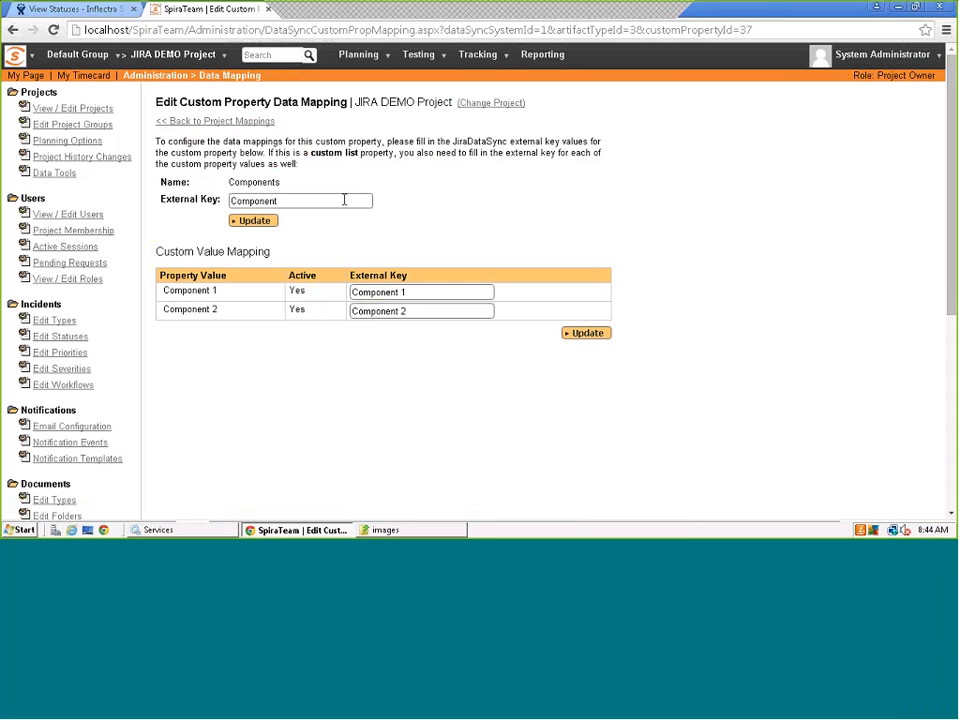
pyautogui.moveTo(301, 197); pyautogui.dragTo(448, 295)
pyautogui.click(448, 295)
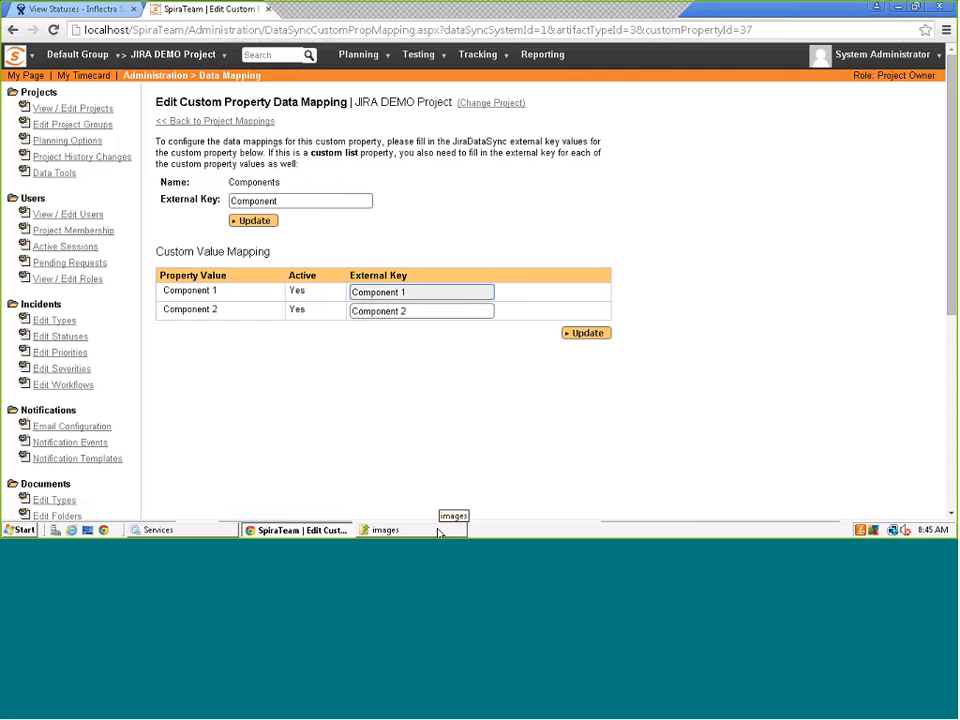
# - Switch to the Windows Services console, widen the service name column and start the SpiraTeam Data Sync Service
pyautogui.click(155, 530)
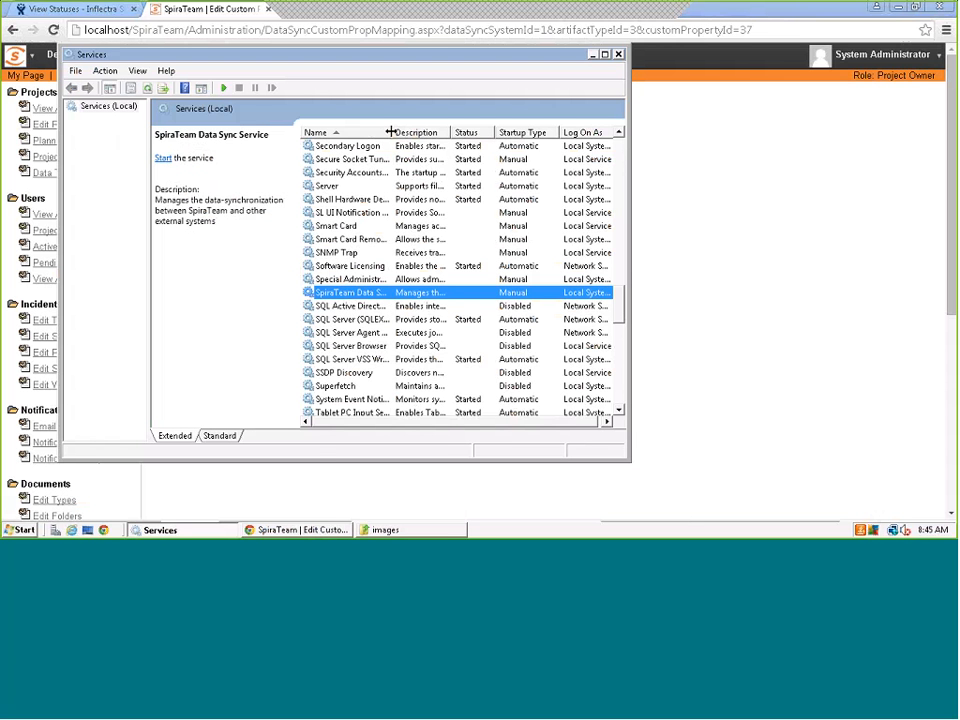
pyautogui.moveTo(391, 132); pyautogui.dragTo(458, 132)
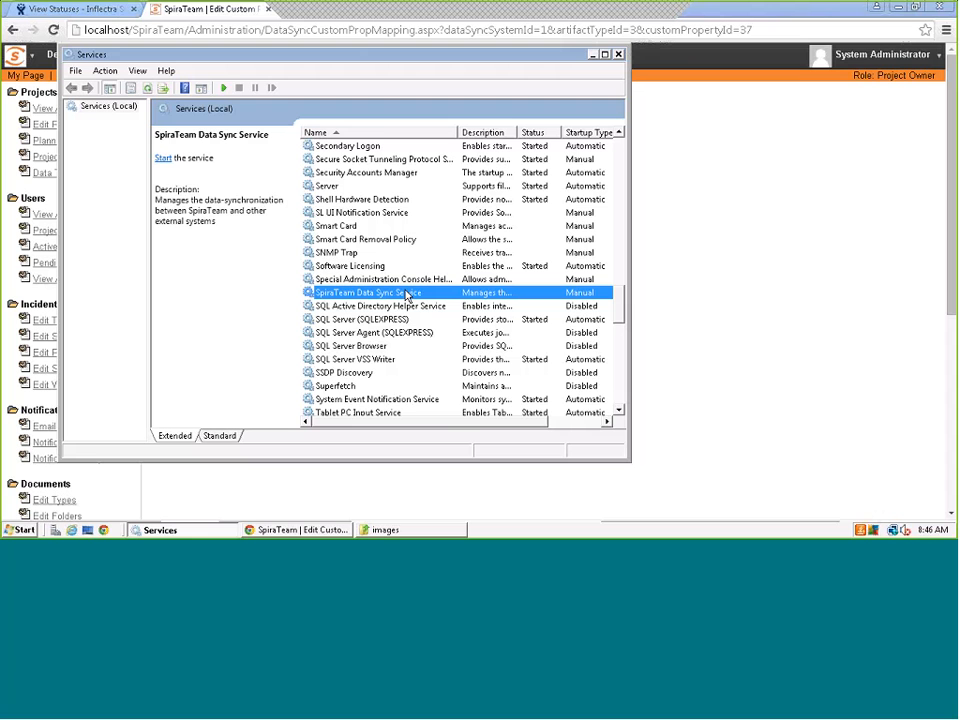
pyautogui.rightClick(407, 296)
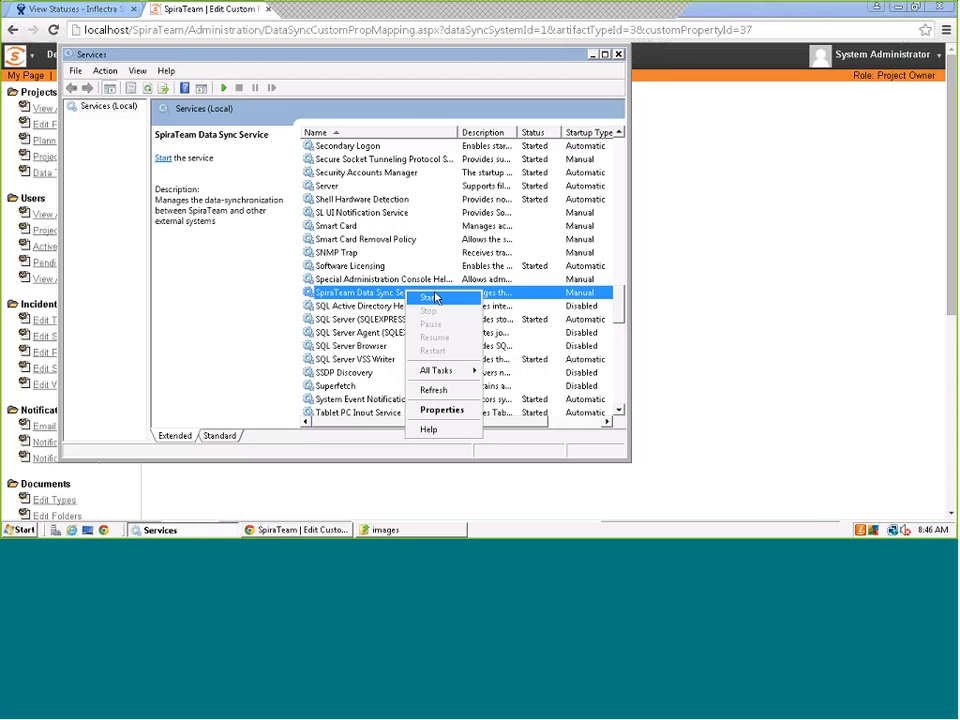
pyautogui.click(428, 297)
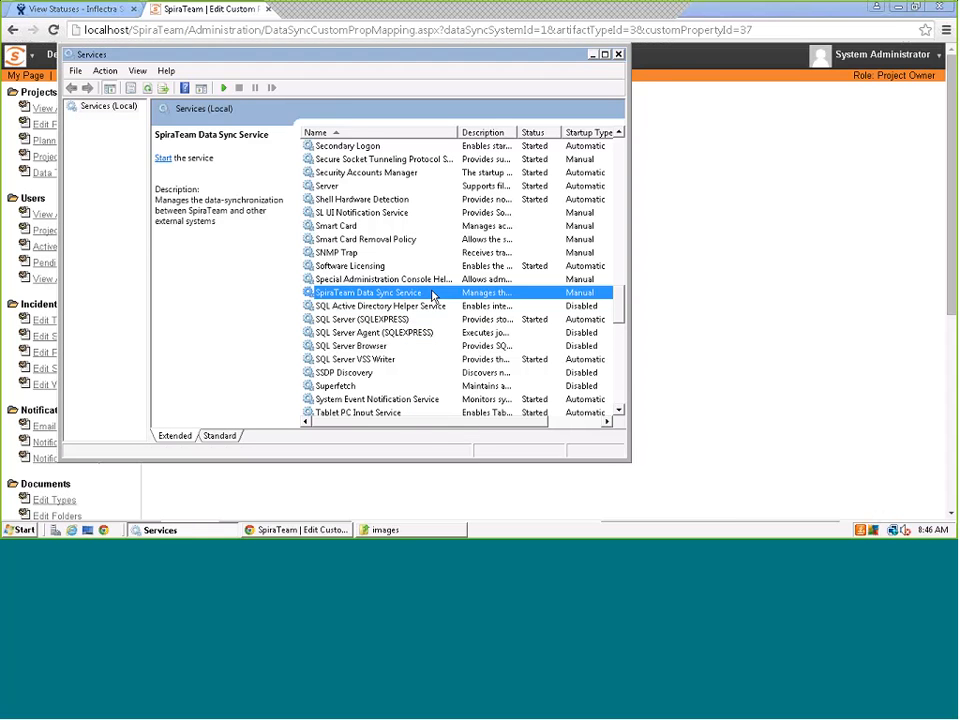
# - Switch back to SpiraTeam and open the Data Synchronization administration page to check JiraDataSync's last sync date and status
pyautogui.click(818, 144)
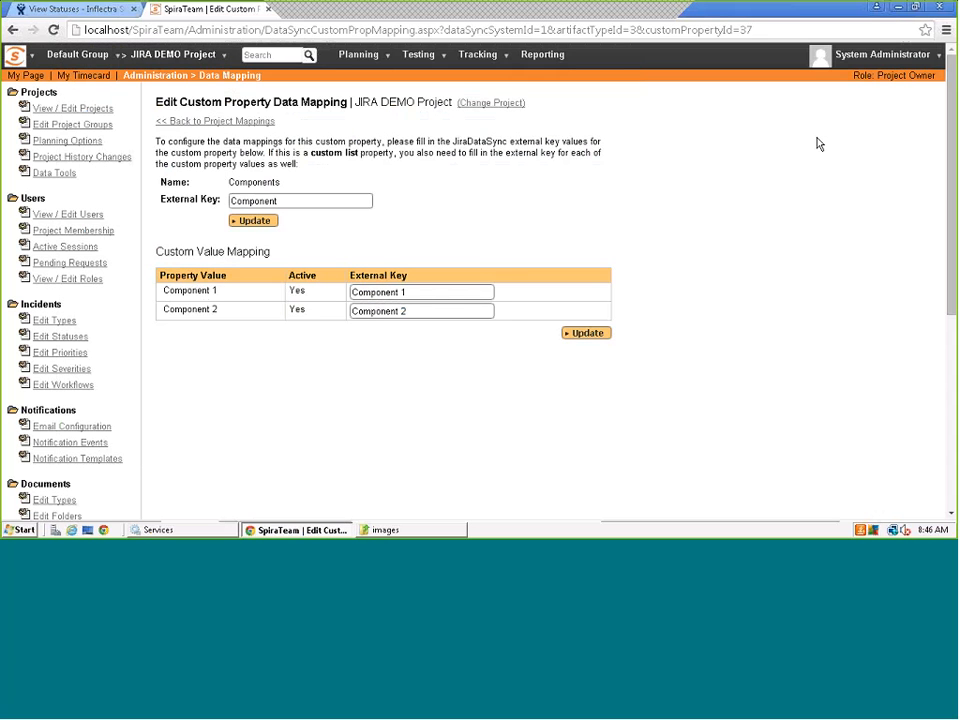
pyautogui.click(161, 76)
pyautogui.scroll(-4, 92, 476)
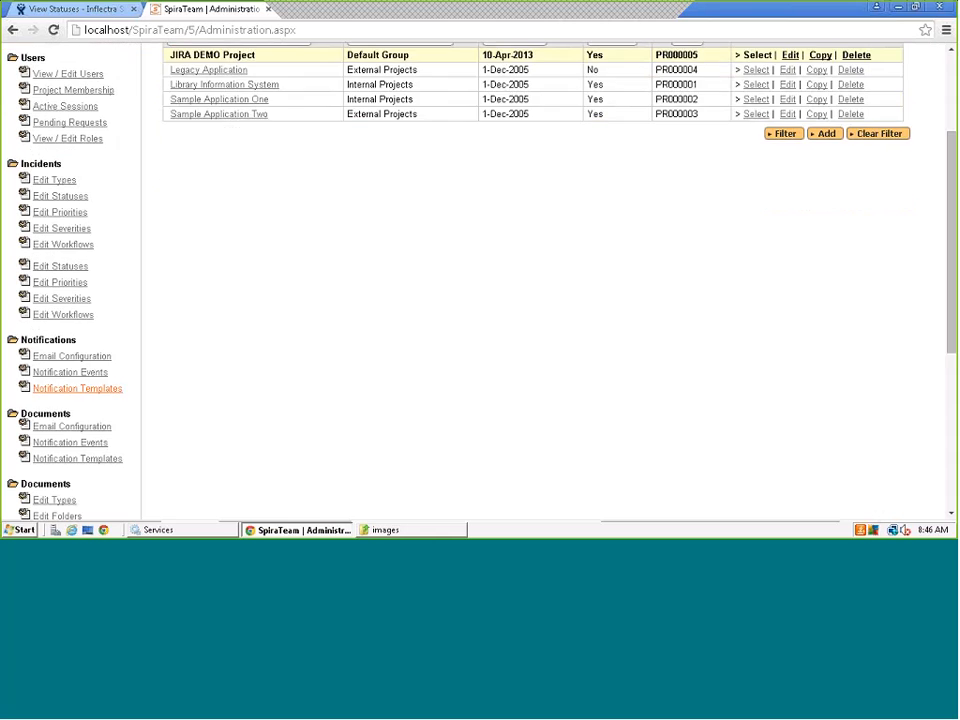
pyautogui.click(82, 421)
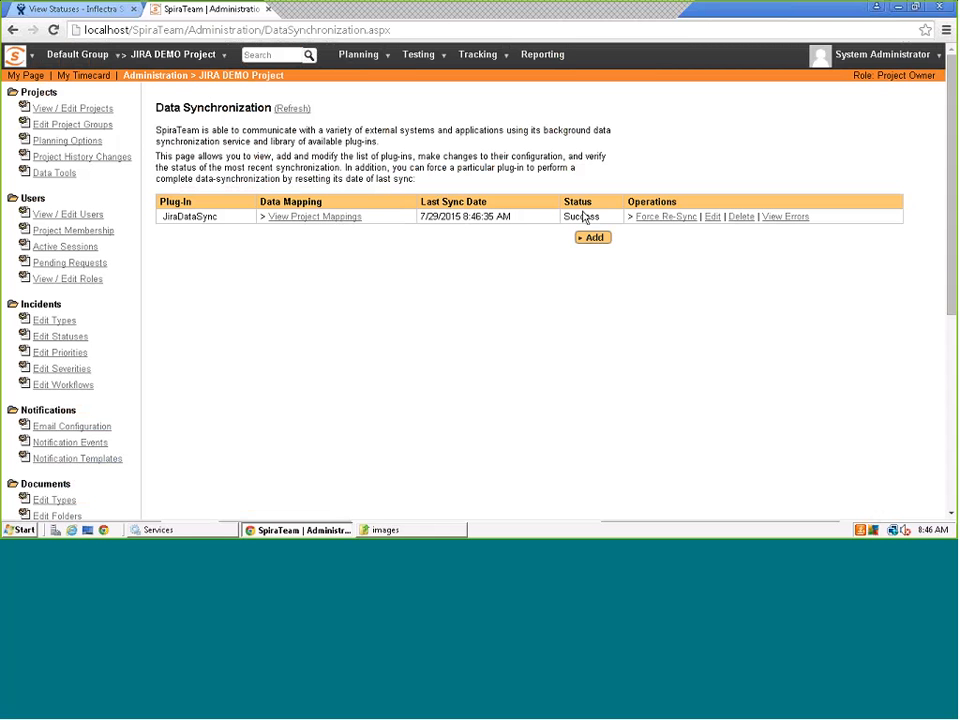
# - View the JiraDataSync plug-in's errors and examine the data synchronization entries in the System Event Log
pyautogui.click(776, 217)
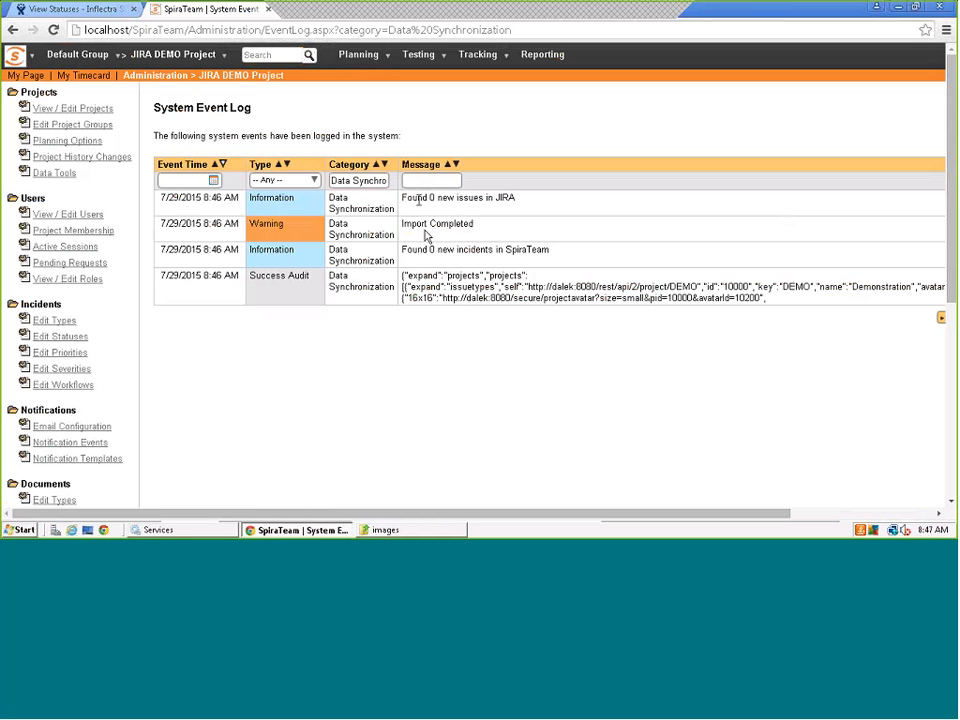
pyautogui.moveTo(776, 306); pyautogui.dragTo(167, 198)
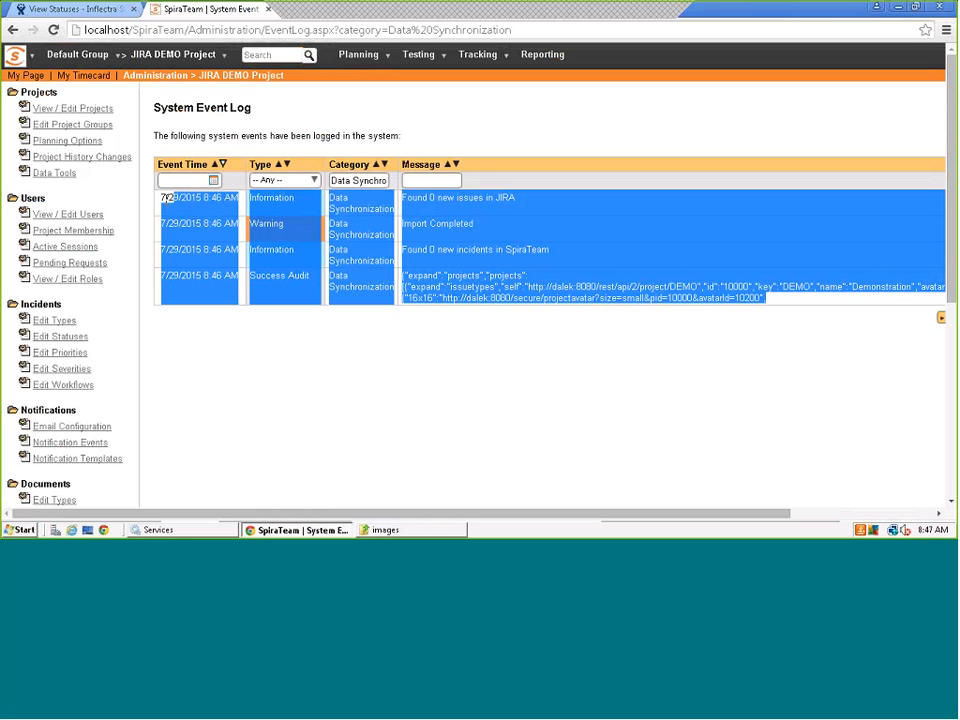
pyautogui.click(371, 128)
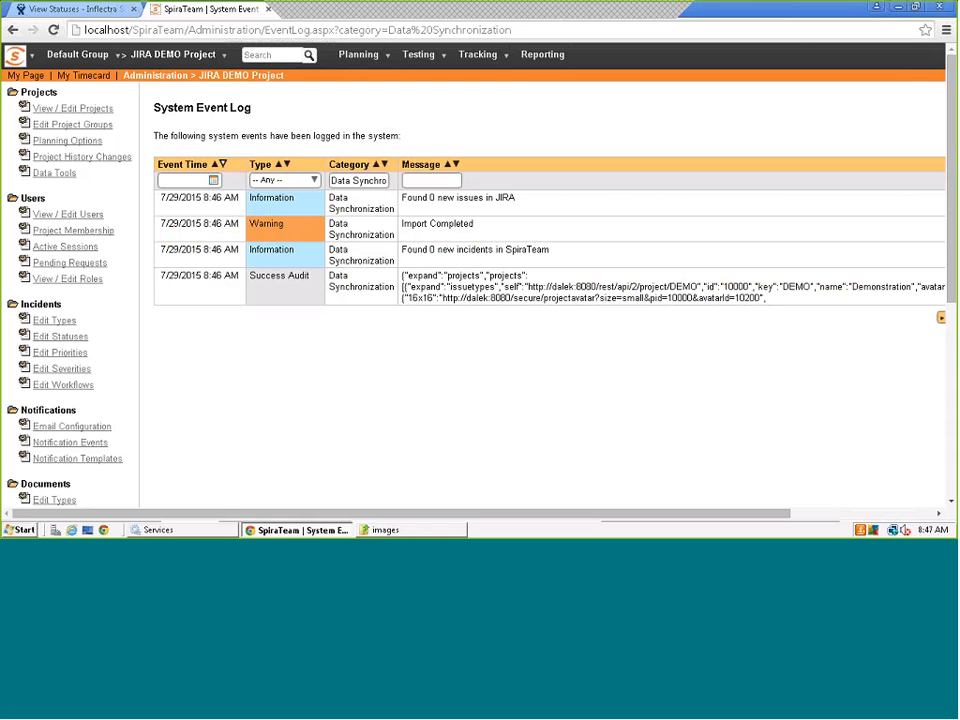
pyautogui.moveTo(776, 296); pyautogui.dragTo(144, 221)
pyautogui.click(144, 221)
# - Open the project's test case list and start executing PI Demo Test Case against release 1.0
pyautogui.click(506, 64)
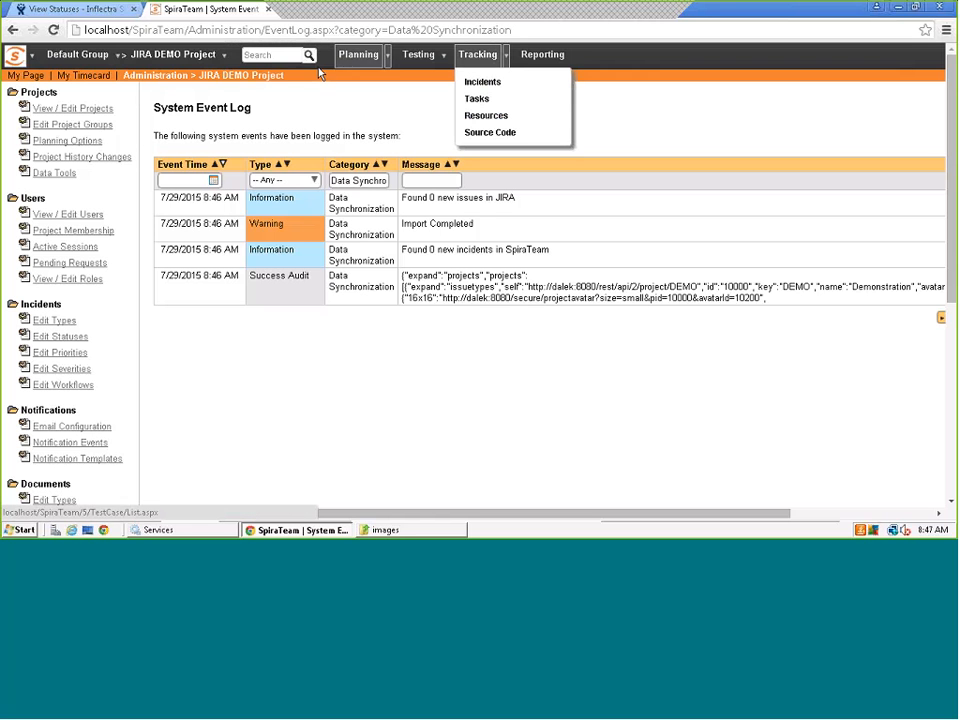
pyautogui.click(424, 56)
pyautogui.click(431, 81)
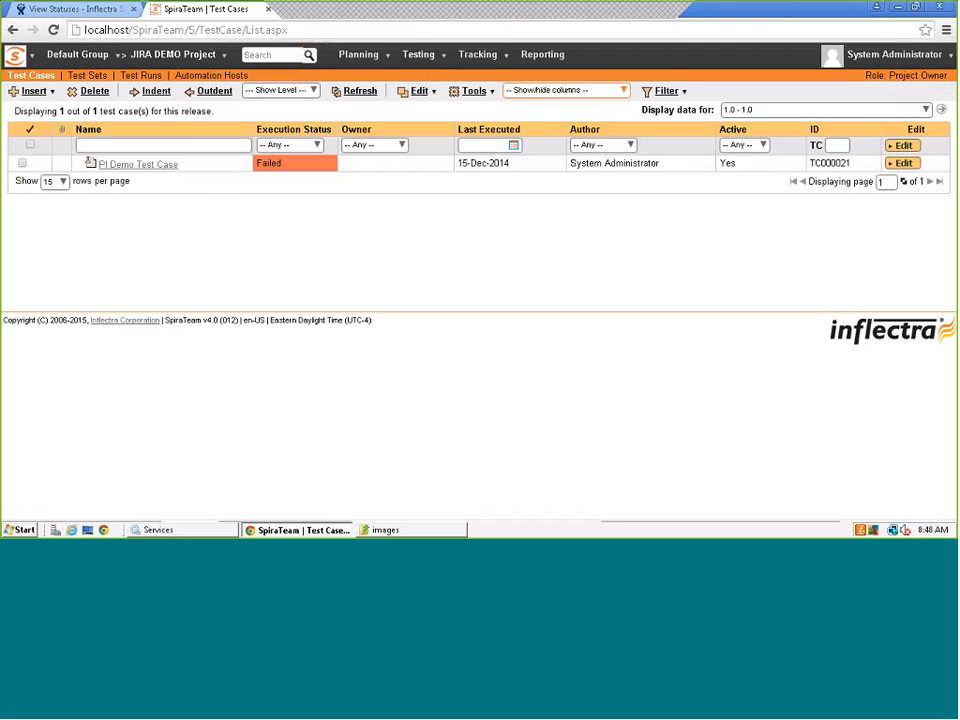
pyautogui.click(64, 164)
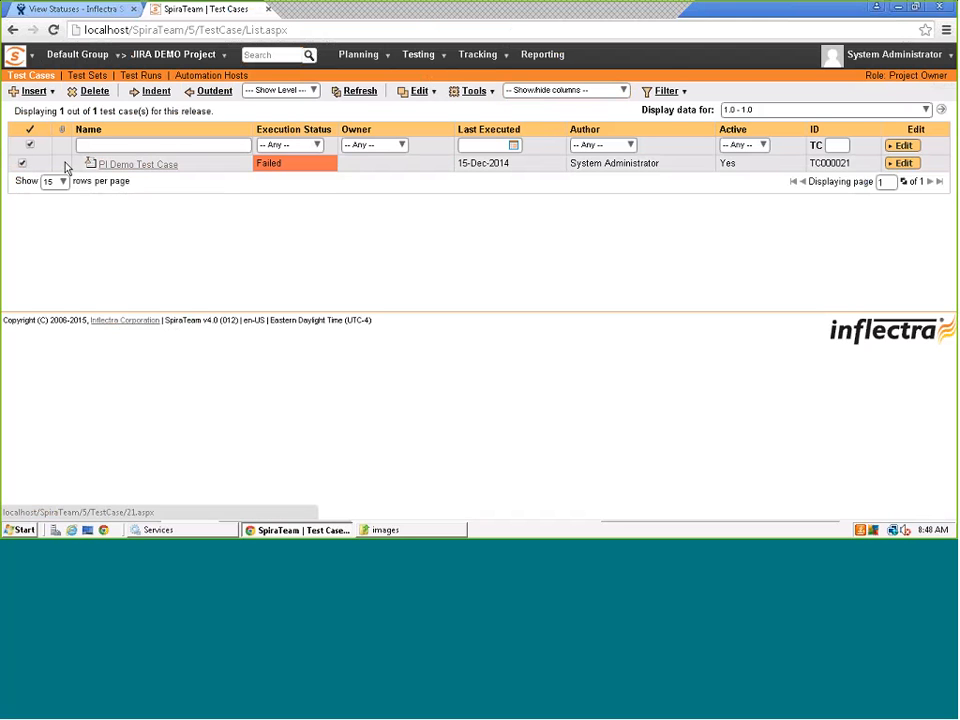
pyautogui.click(490, 93)
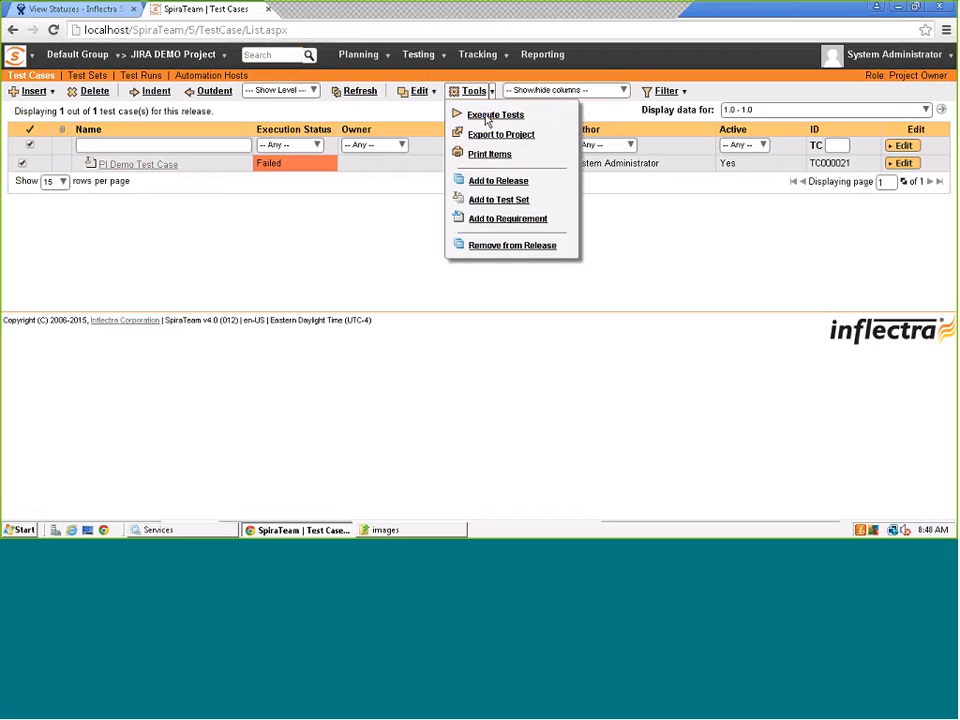
pyautogui.click(490, 115)
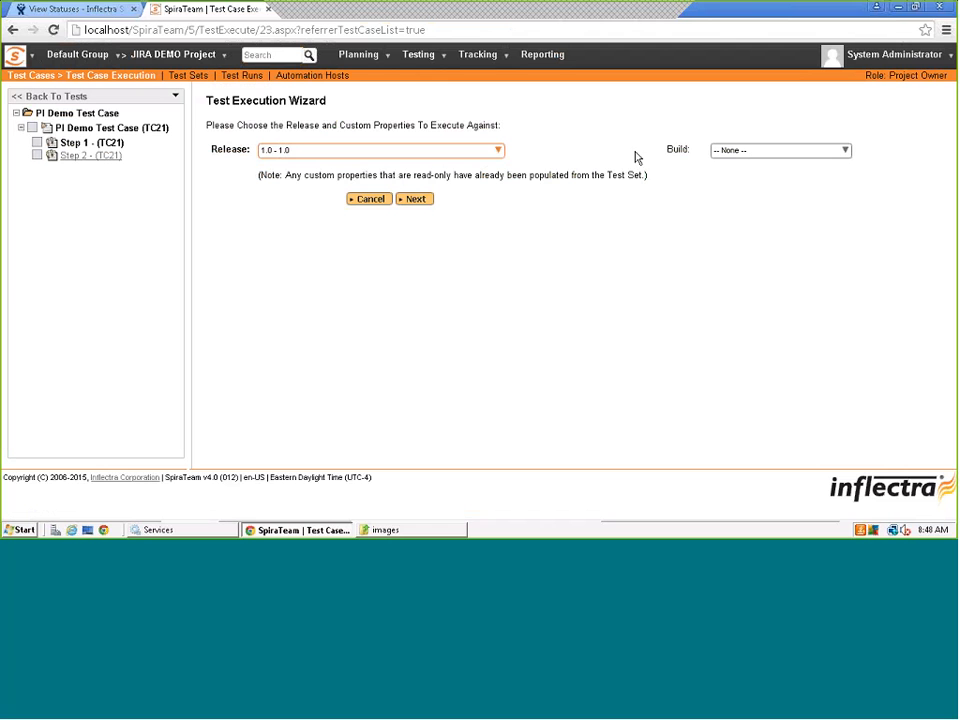
pyautogui.click(425, 199)
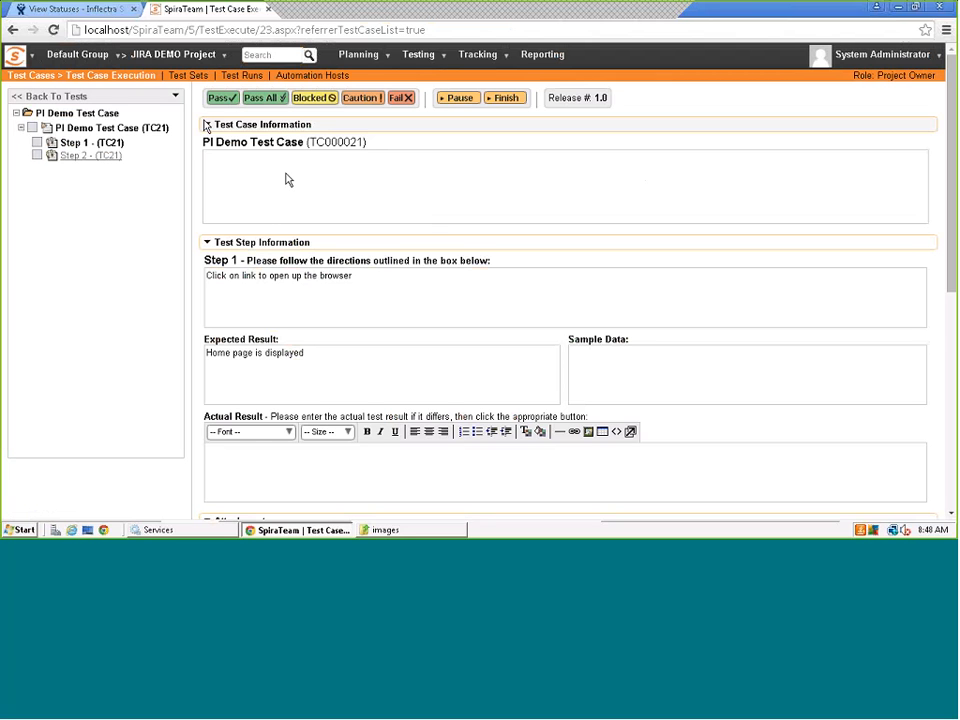
# - Collapse the test case information, pass Step 1 and enter "failed with an error message." as the actual result of Step 2
pyautogui.click(208, 124)
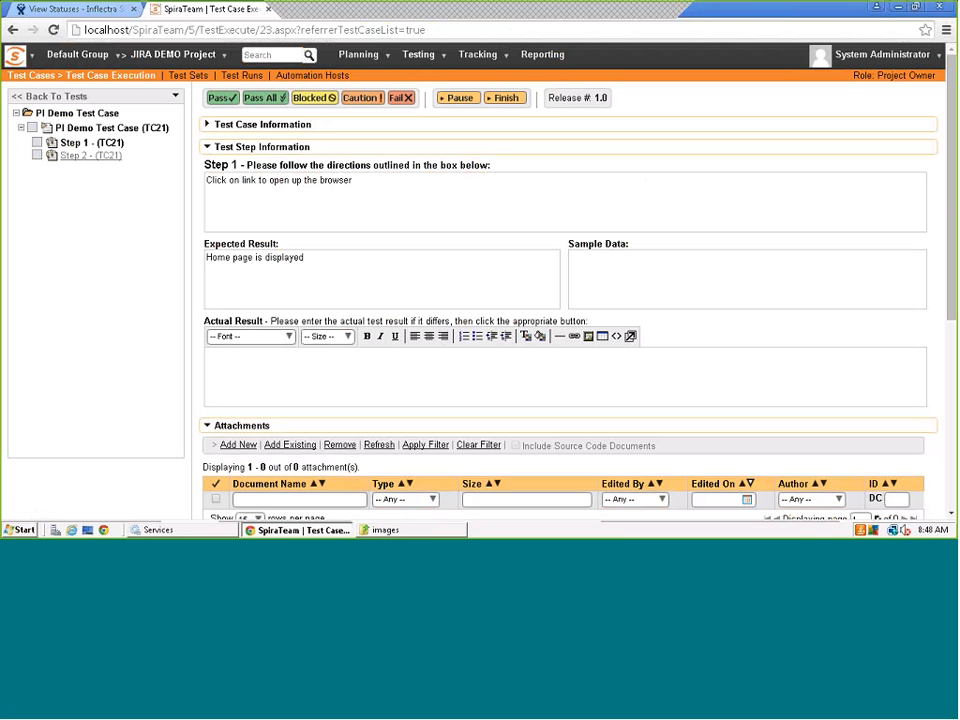
pyautogui.click(222, 99)
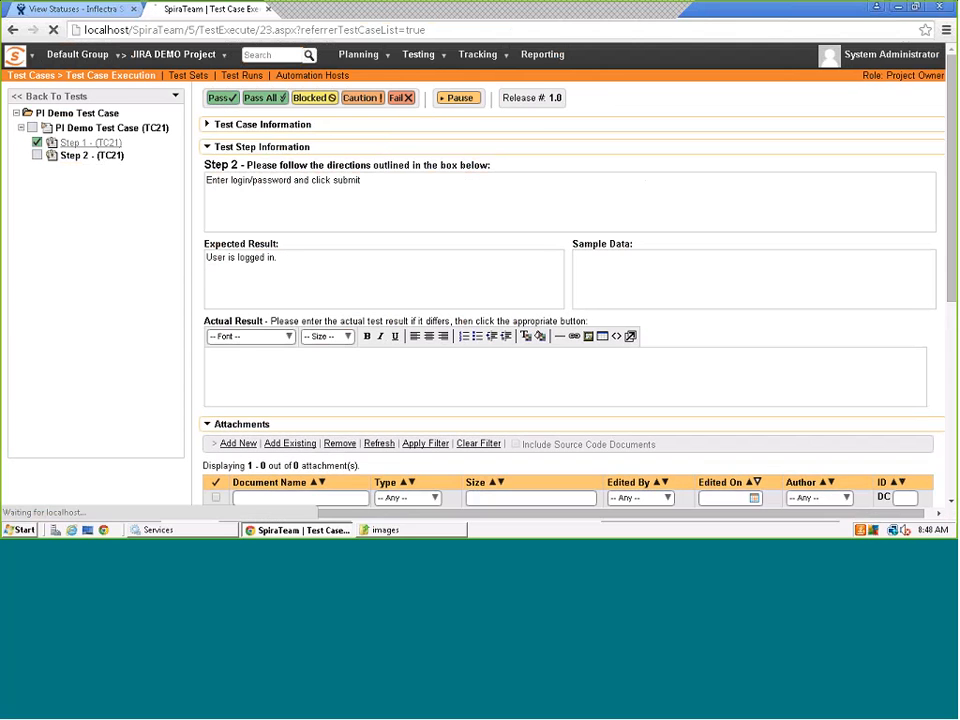
pyautogui.click(395, 392)
pyautogui.write('failed with an error me')
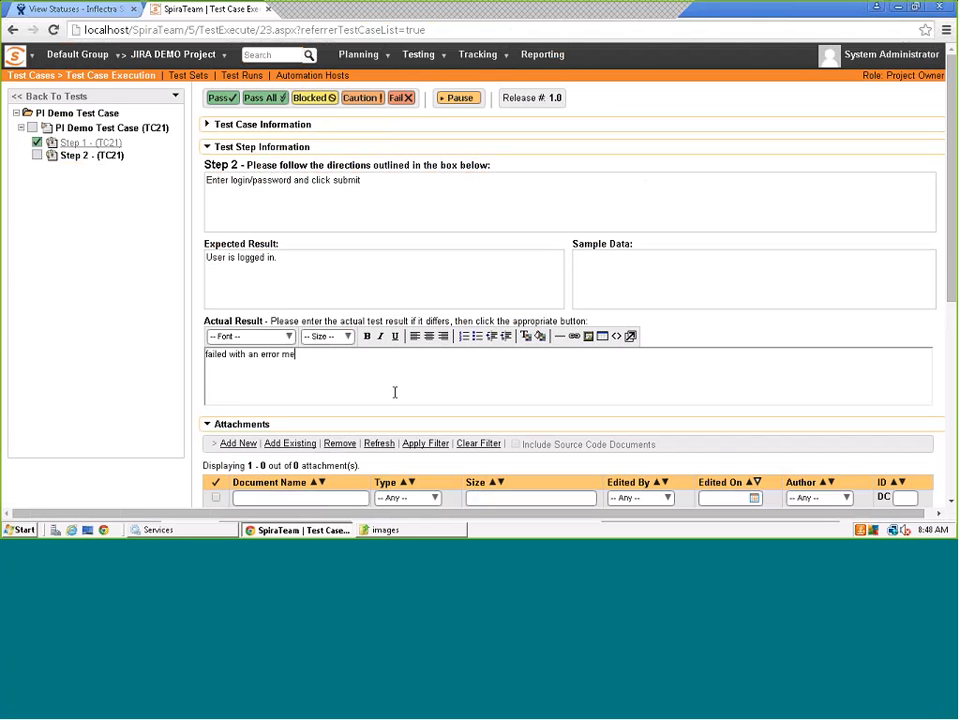
pyautogui.write('ssage.')
# - Attach the file avgDurationPopulations.png from the Documents folder to the test execution as a new document
pyautogui.click(228, 447)
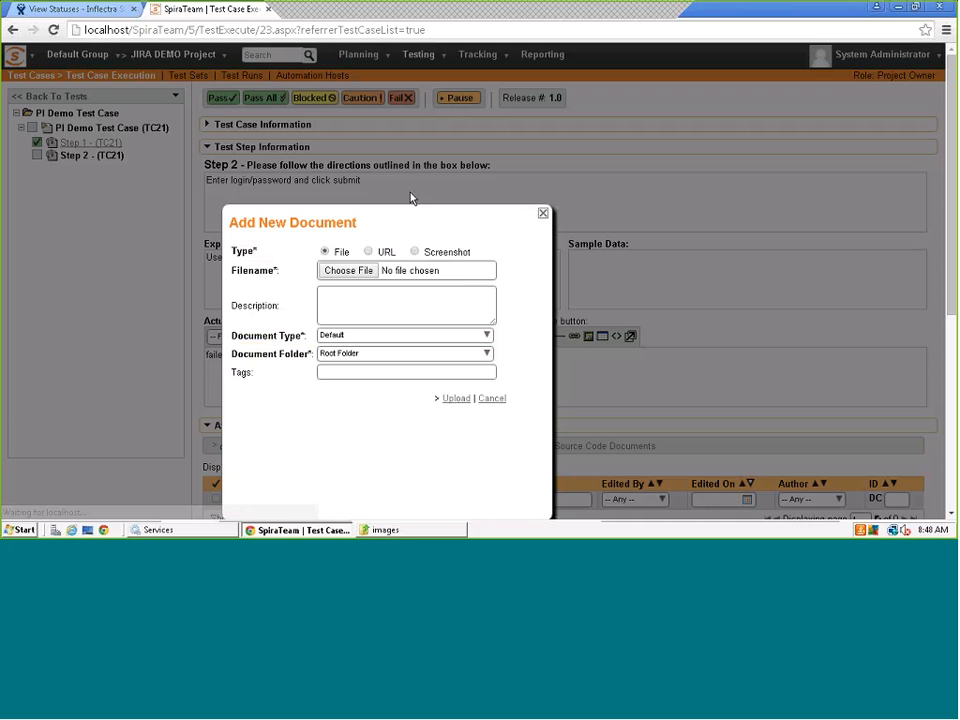
pyautogui.click(414, 251)
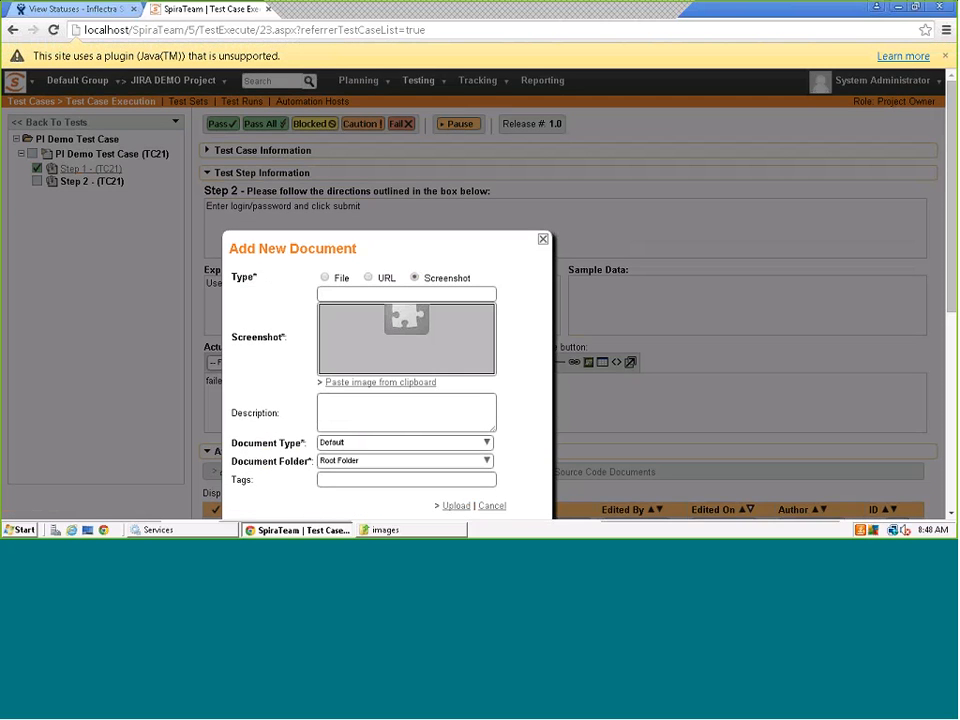
pyautogui.click(329, 255)
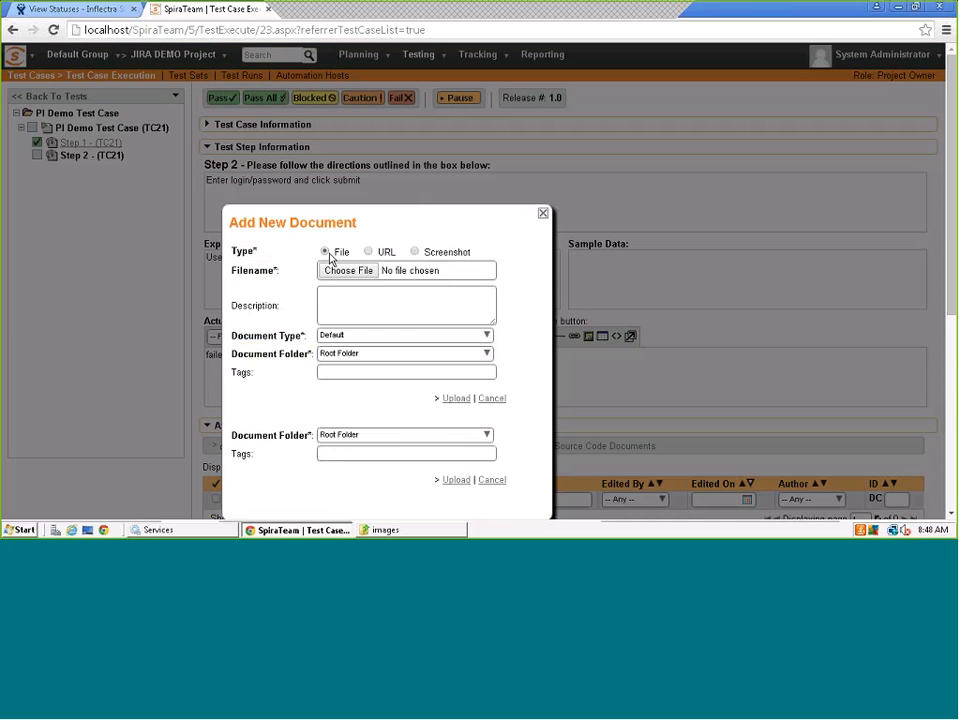
pyautogui.click(352, 272)
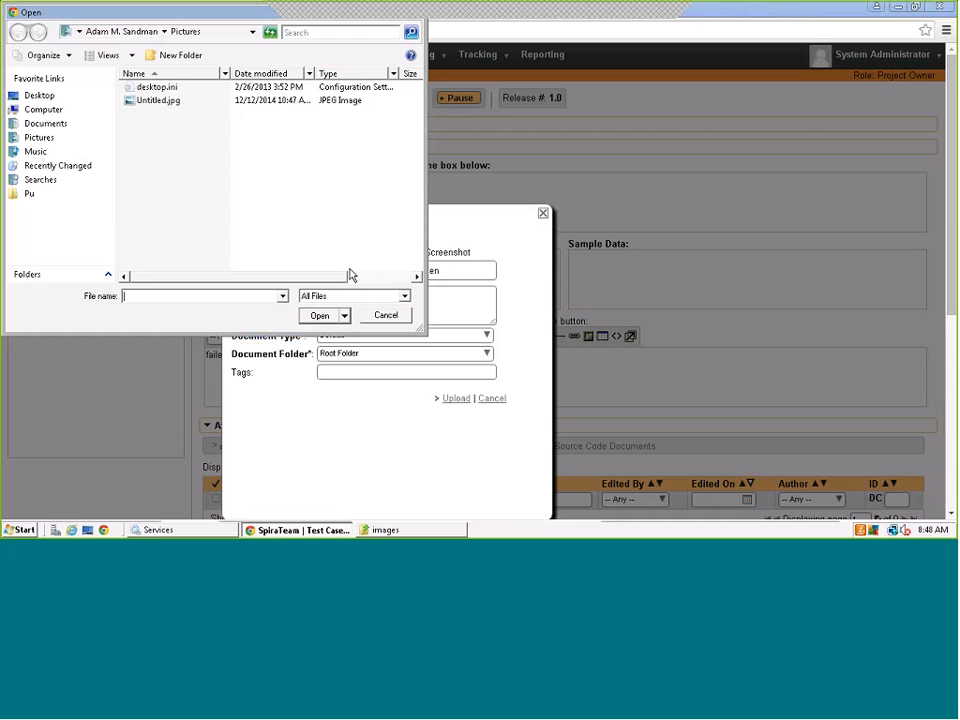
pyautogui.click(47, 124)
pyautogui.doubleClick(152, 87)
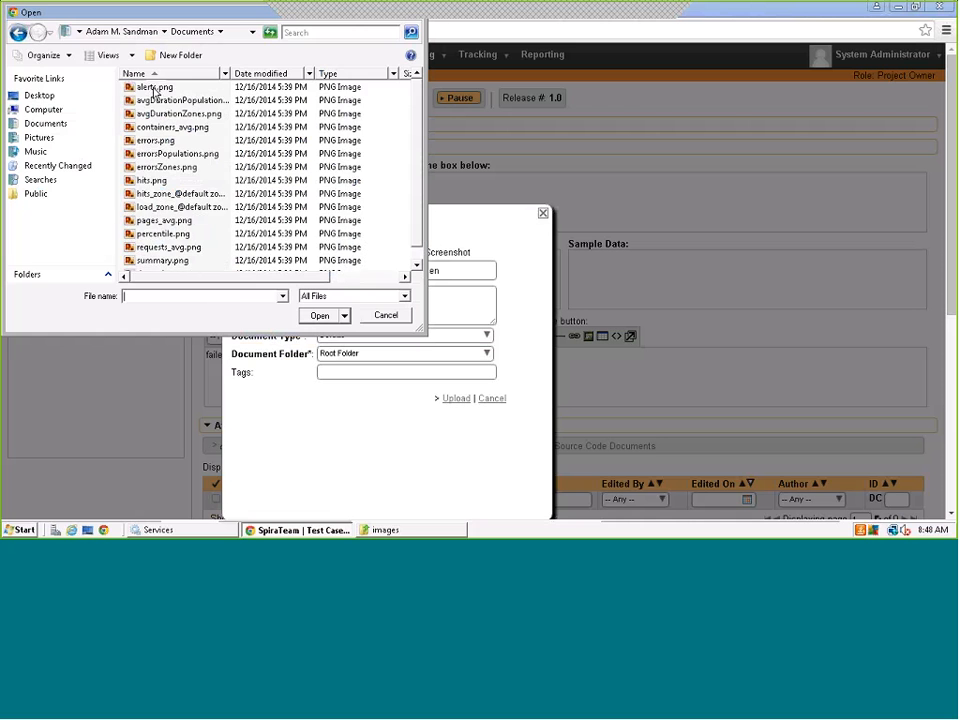
pyautogui.click(178, 100)
pyautogui.click(320, 315)
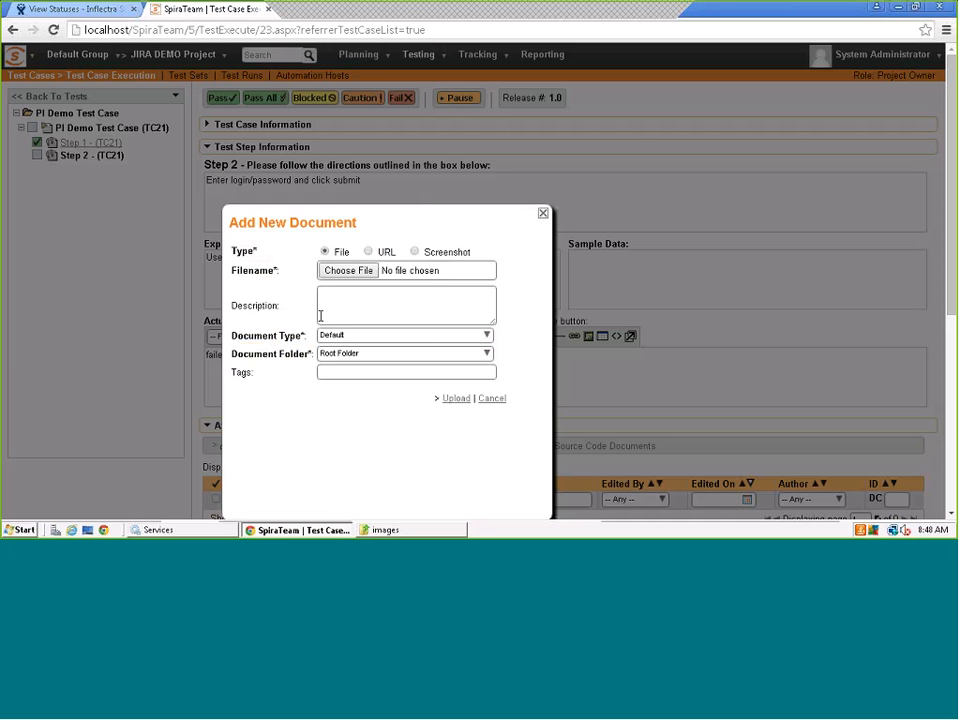
pyautogui.click(451, 400)
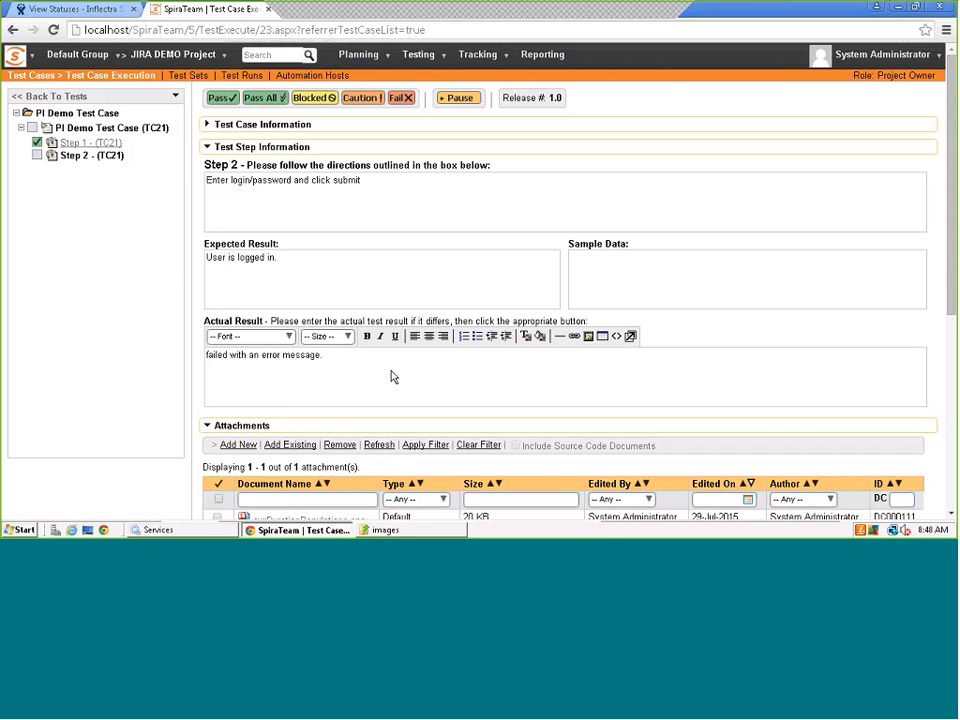
# - Fill in the Step 2 incident with type Bug, name "Error on home page" and priority 2 - High
pyautogui.scroll(-2, 390, 376)
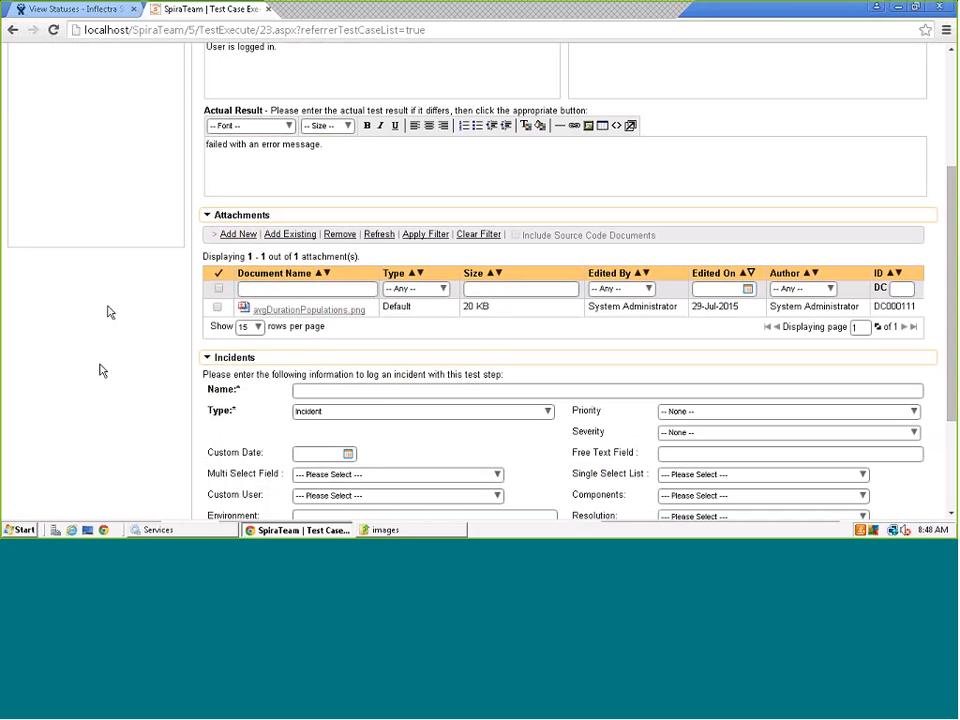
pyautogui.scroll(-2, 171, 388)
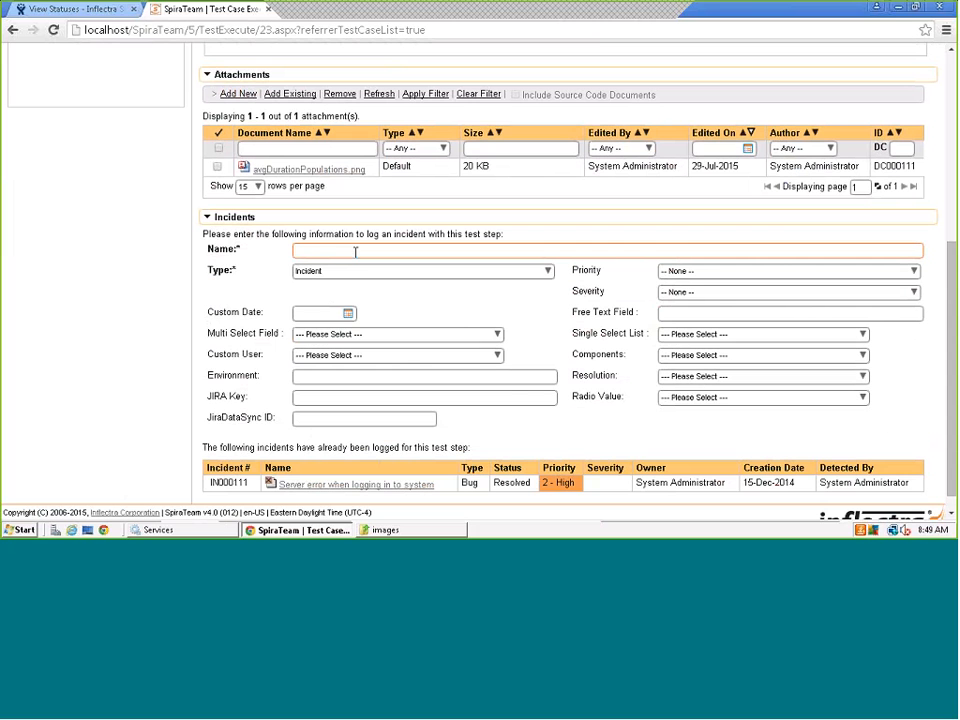
pyautogui.click(551, 275)
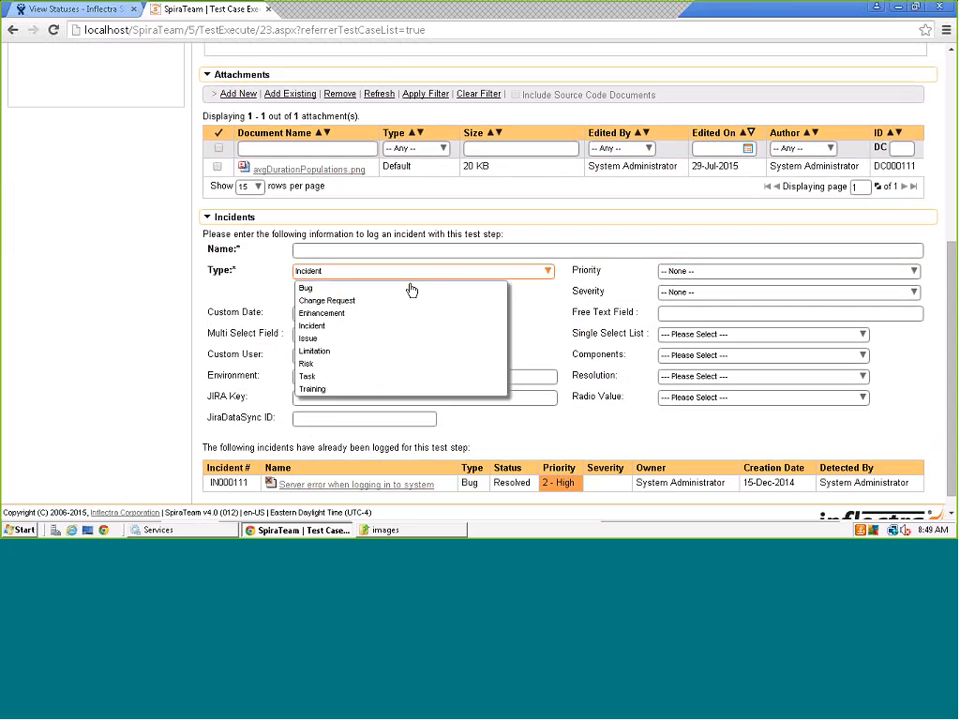
pyautogui.click(408, 289)
pyautogui.click(343, 249)
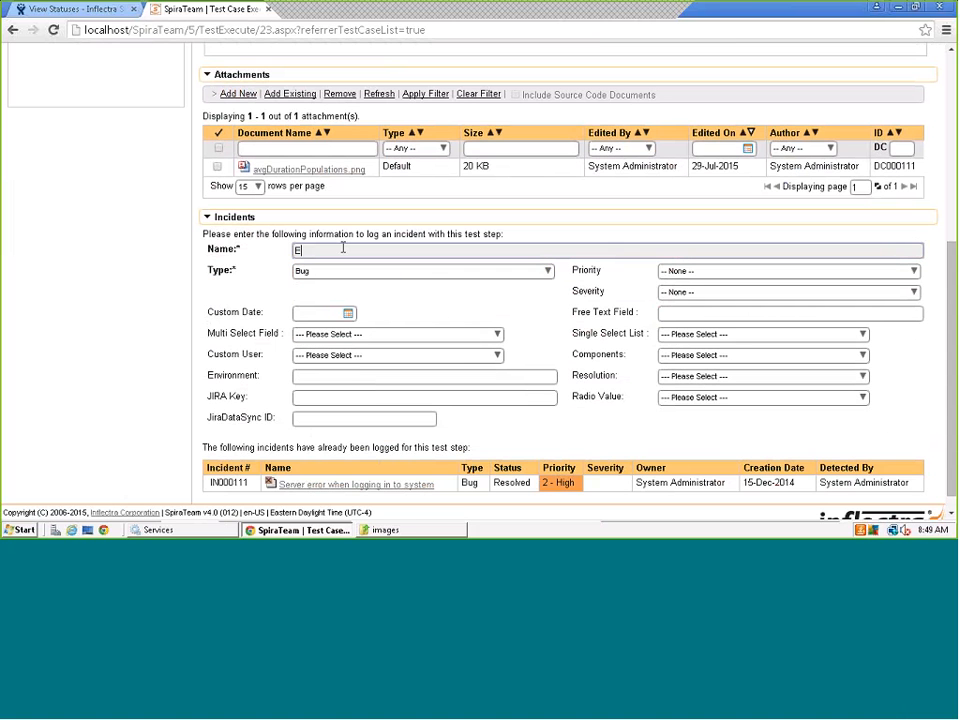
pyautogui.write('Error on home page')
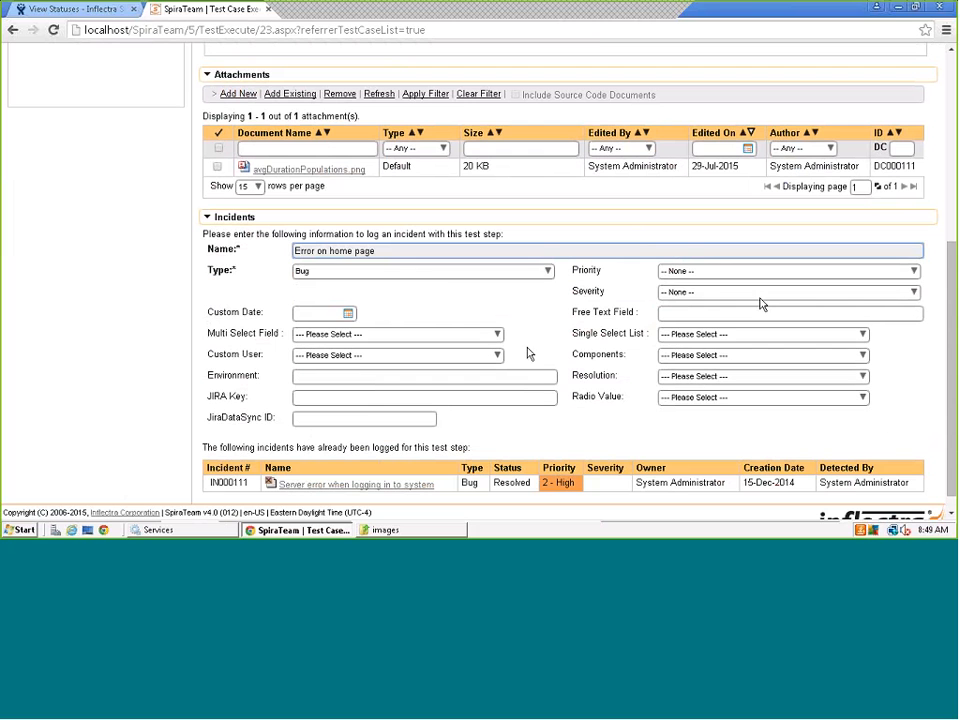
pyautogui.click(760, 271)
pyautogui.click(697, 313)
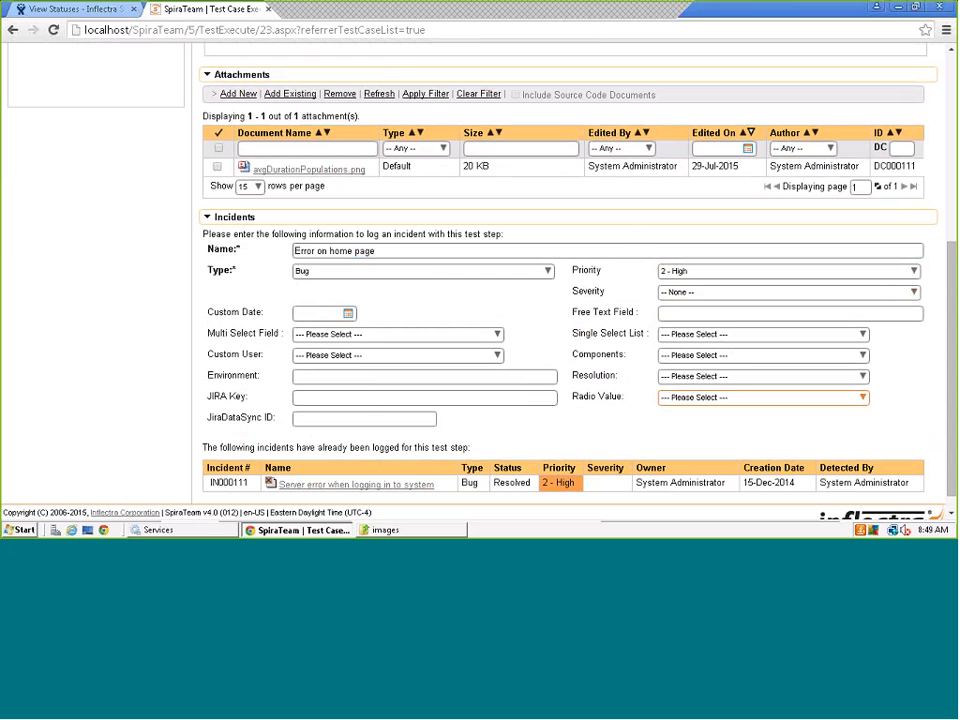
# - Mark Step 2 as failed to log its incident, and finish the test case execution
pyautogui.scroll(5, 443, 212)
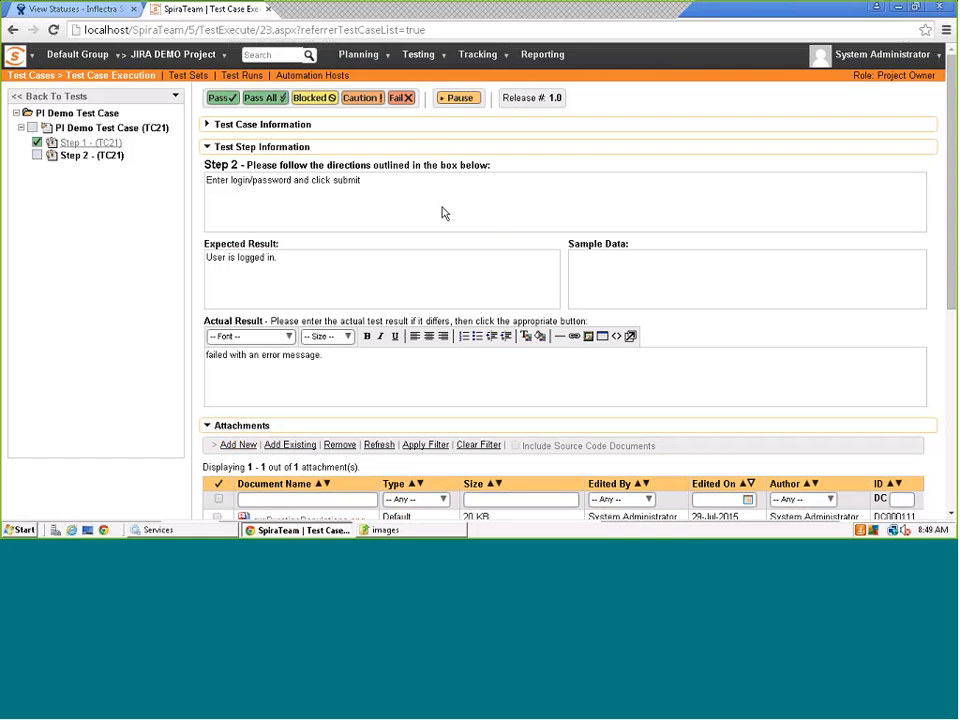
pyautogui.click(408, 99)
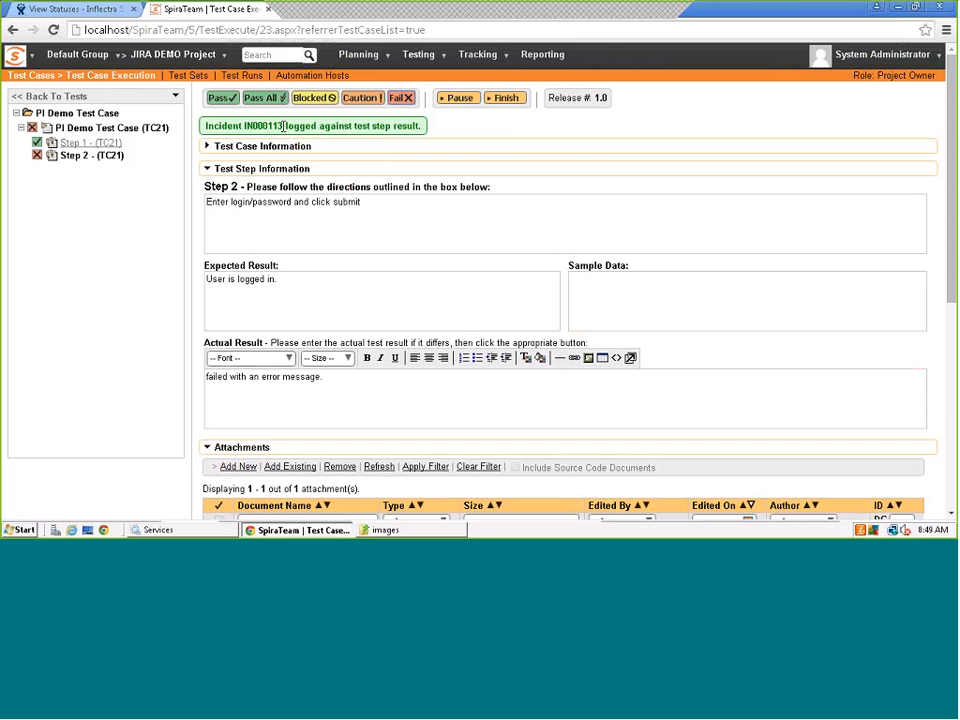
pyautogui.click(506, 99)
pyautogui.click(500, 128)
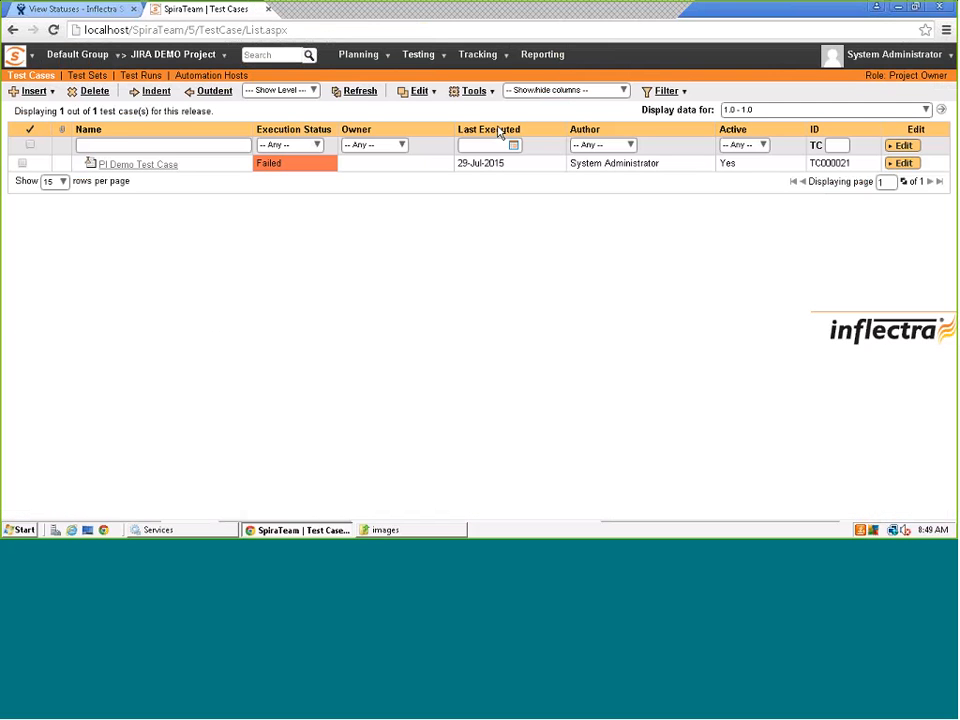
# - Open the "Error on home page" incident from the project's incident list and check its JiraDataSync ID field
pyautogui.click(506, 54)
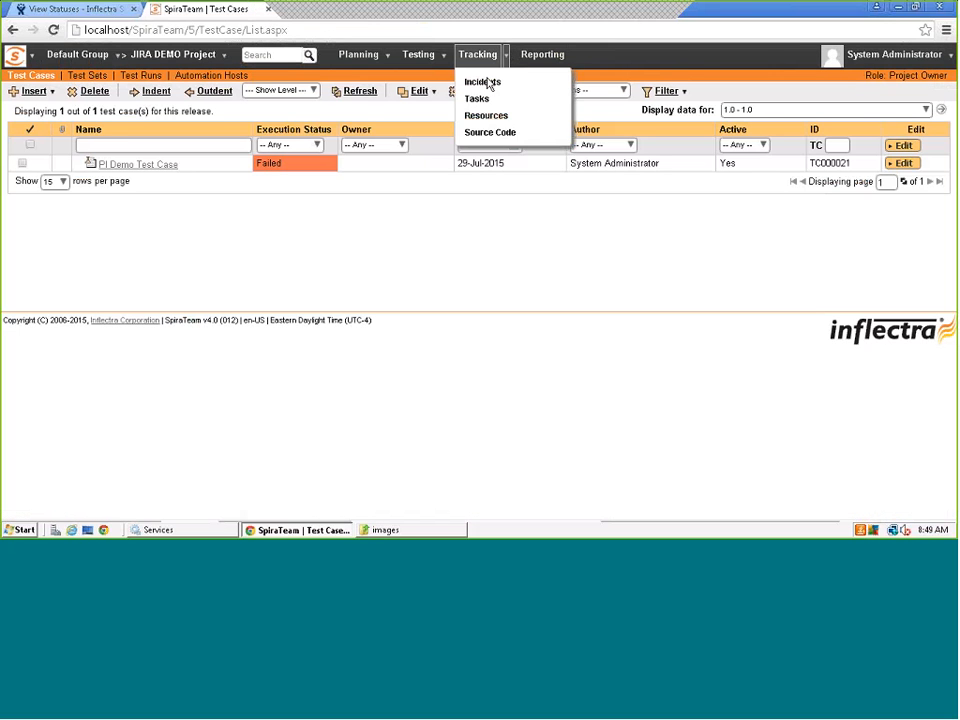
pyautogui.click(487, 82)
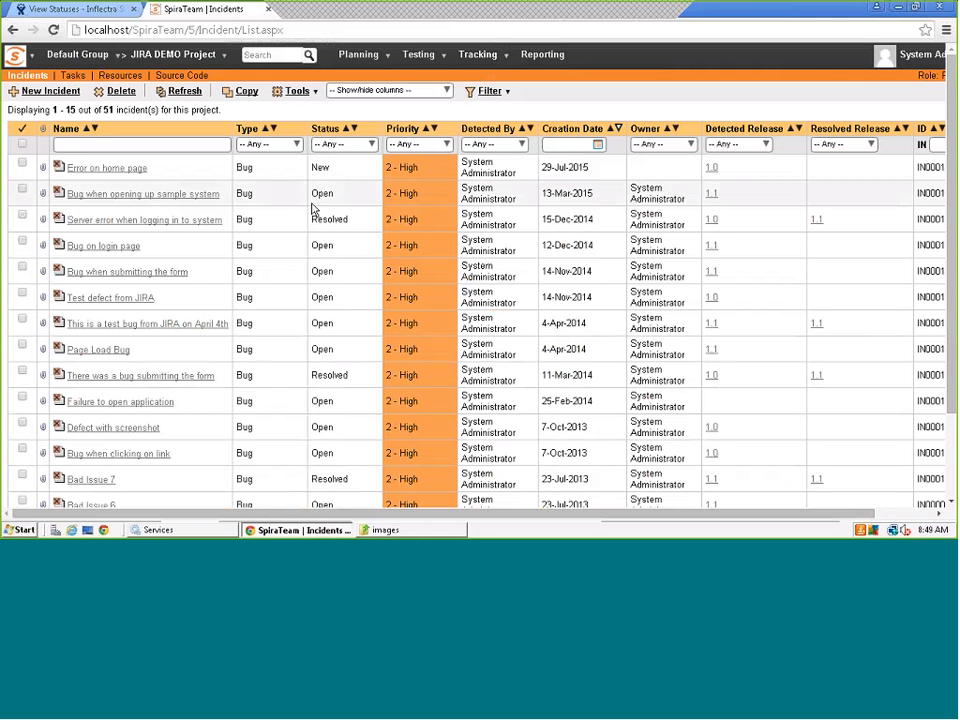
pyautogui.click(107, 170)
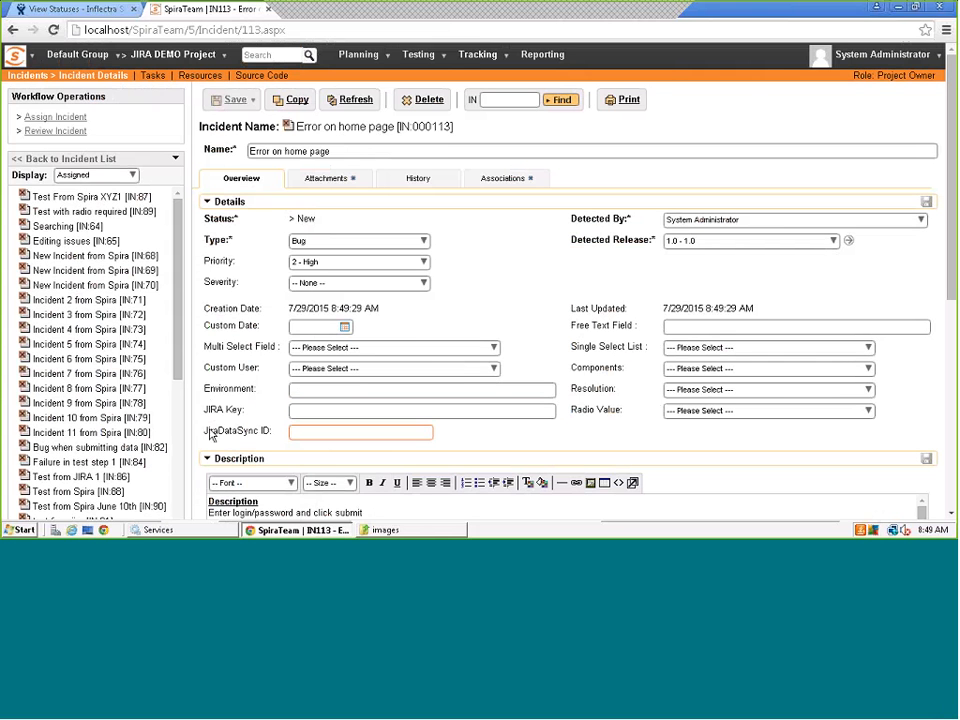
pyautogui.moveTo(210, 431); pyautogui.dragTo(279, 434)
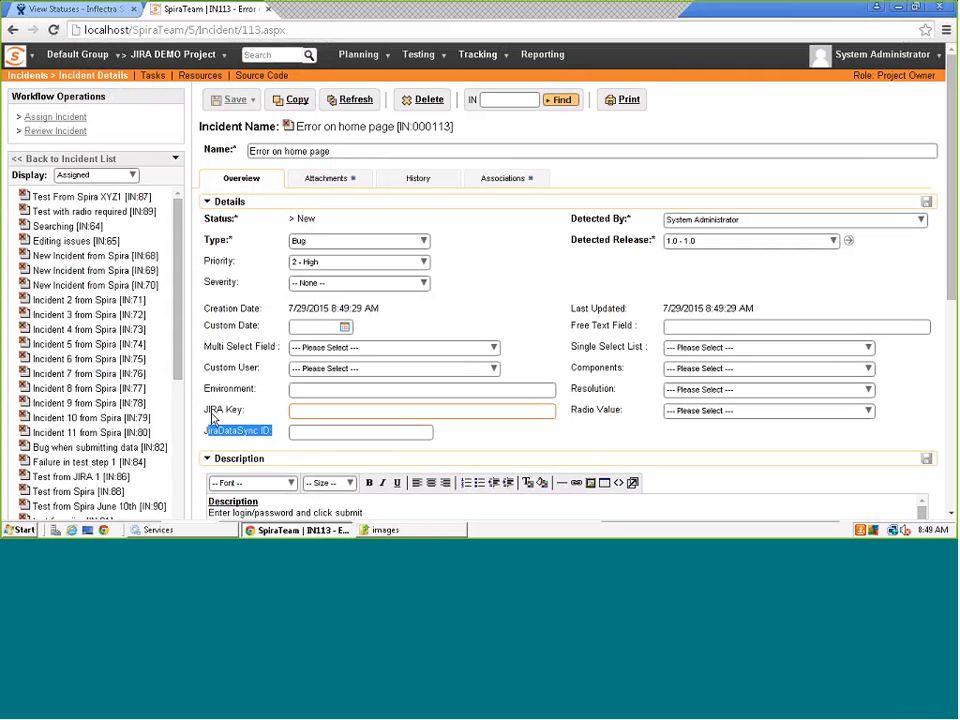
pyautogui.click(315, 431)
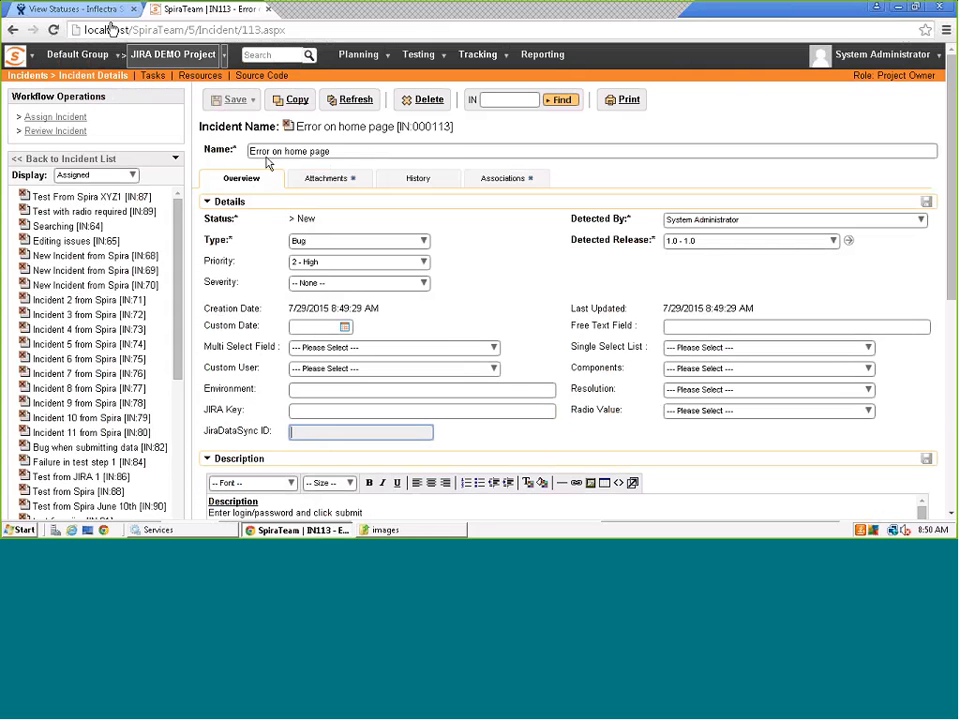
# - Switch to JIRA, leave the administration area and list all issues in the issue search
pyautogui.click(104, 10)
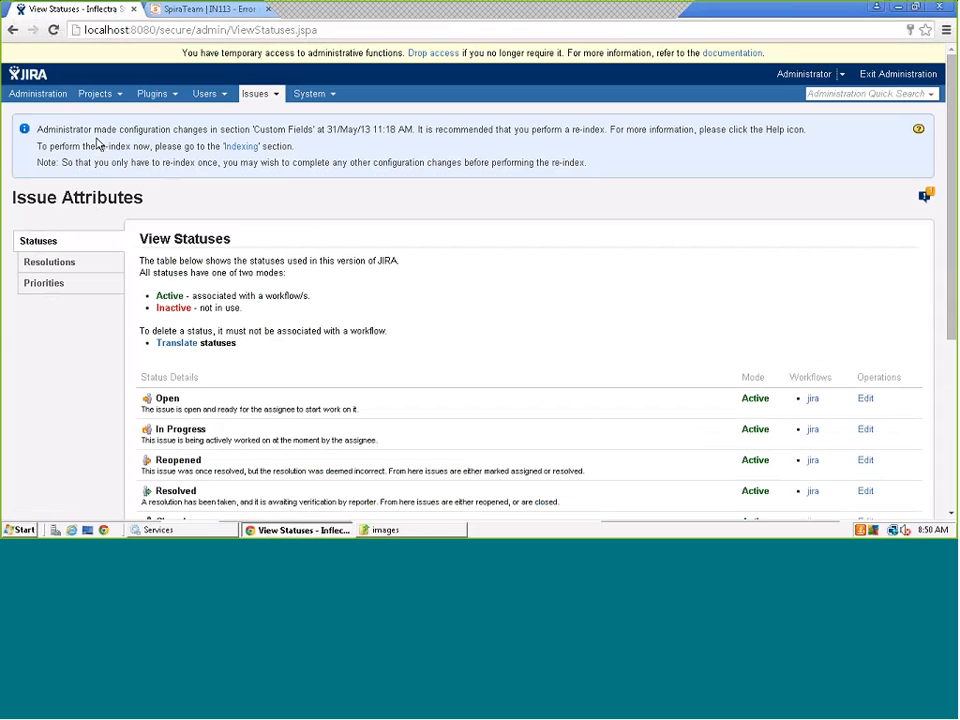
pyautogui.click(34, 80)
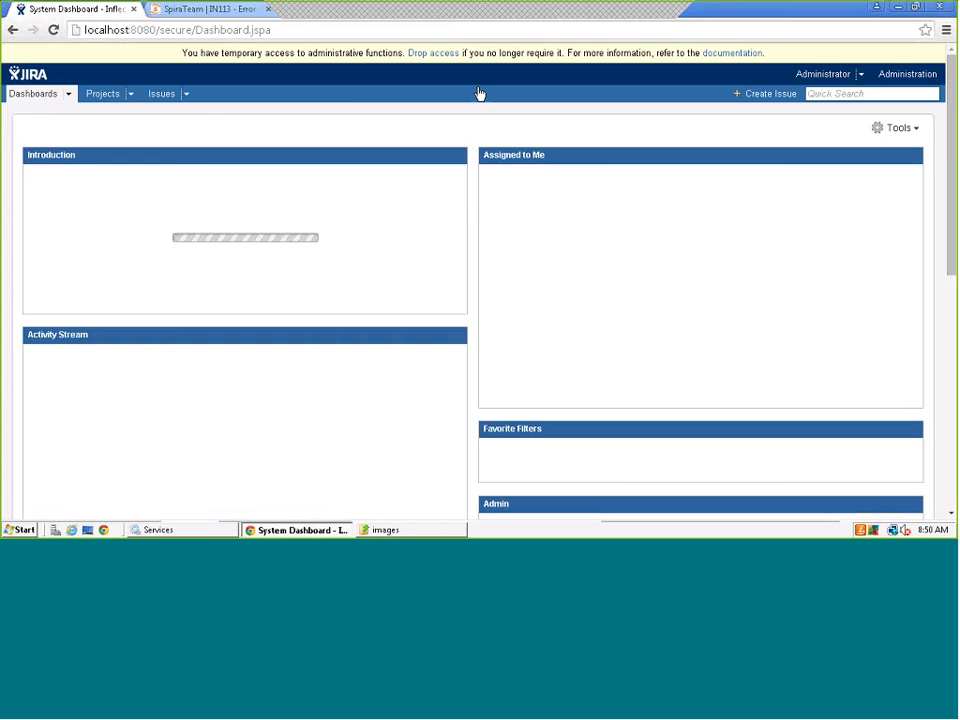
pyautogui.click(185, 94)
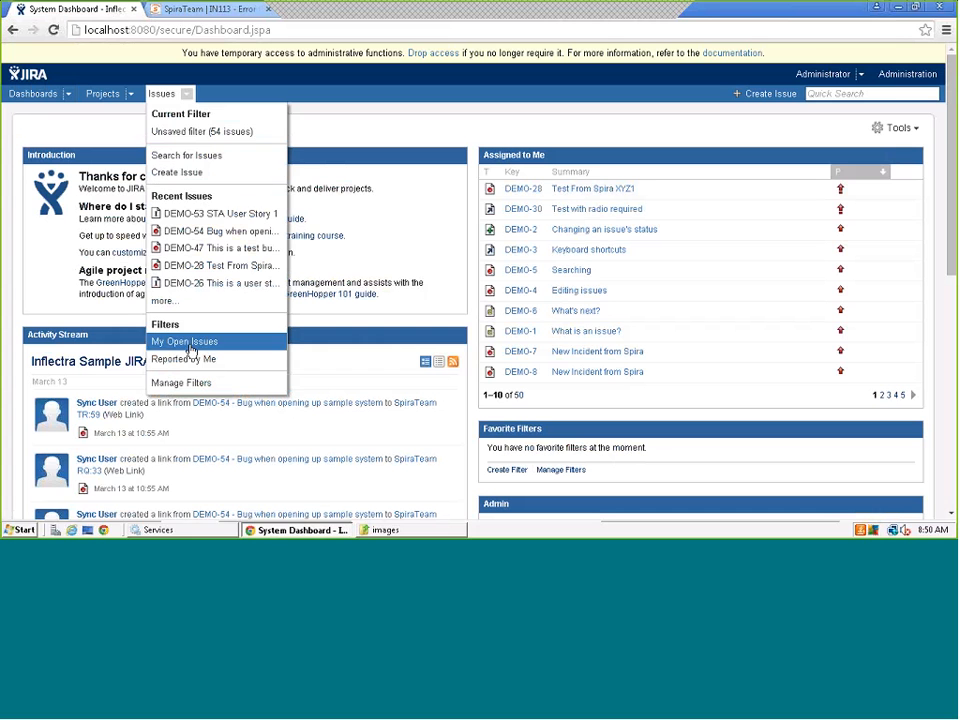
pyautogui.click(190, 156)
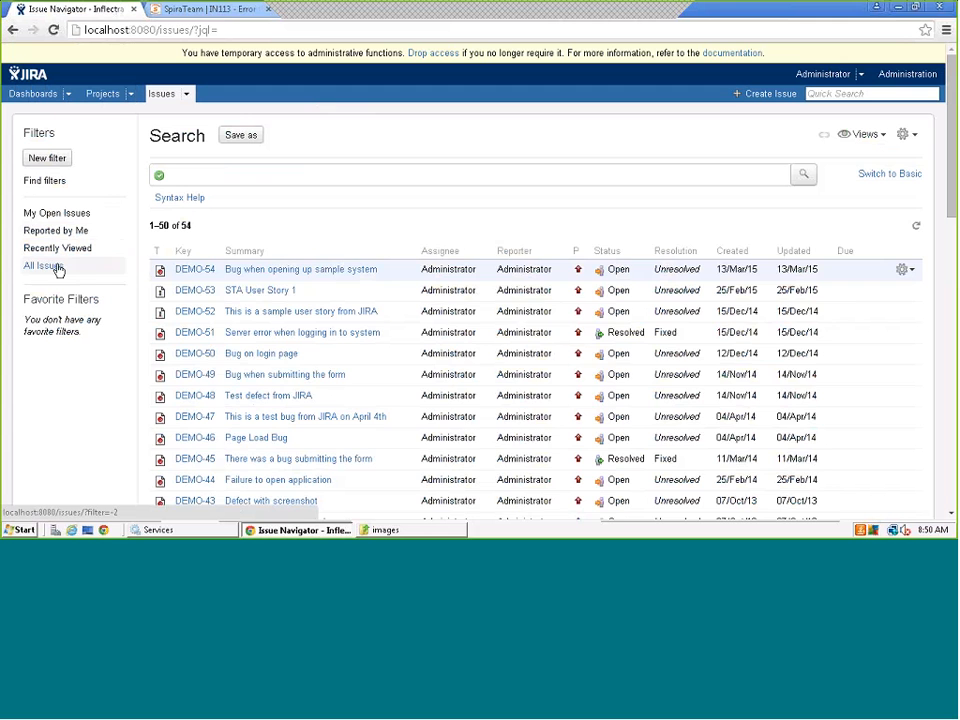
pyautogui.click(45, 266)
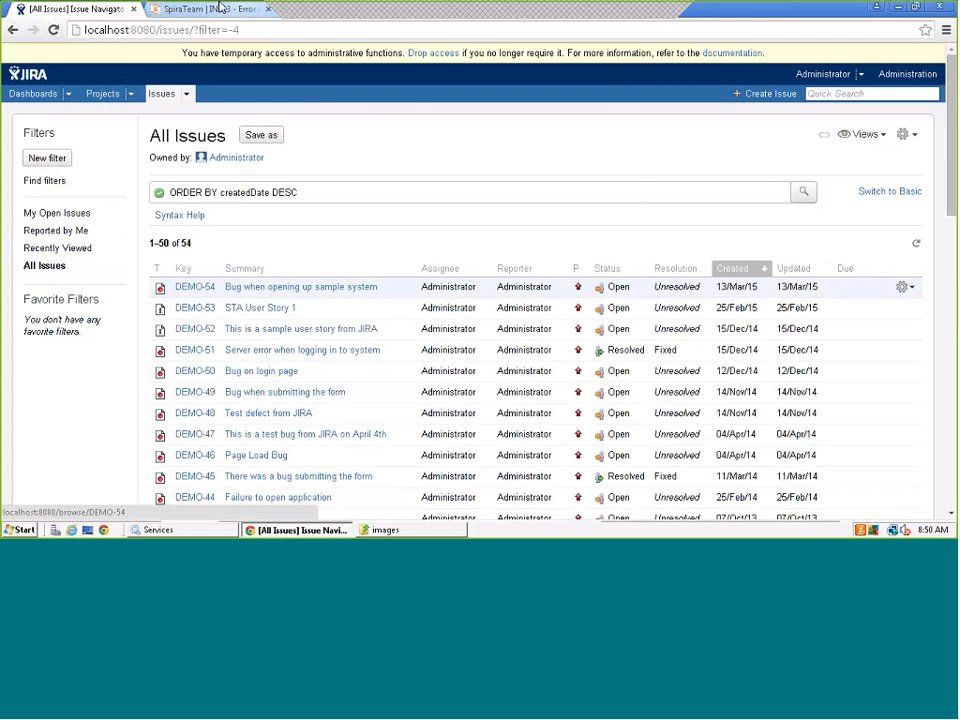
# - Switch back to SpiraTeam and open the Data Synchronization administration page in a separate browser tab
pyautogui.click(198, 10)
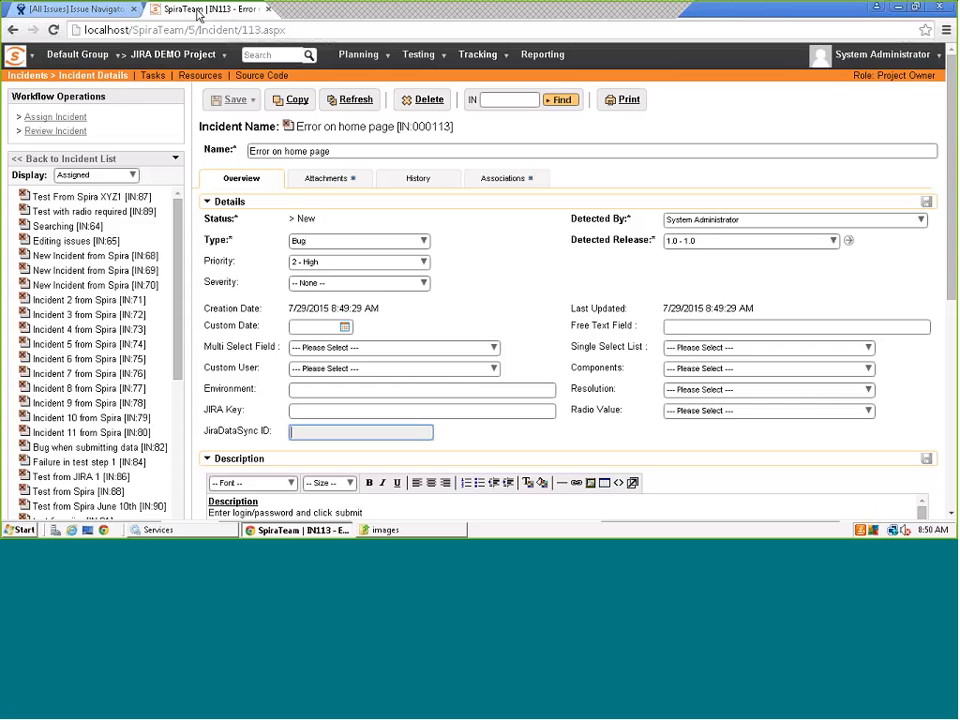
pyautogui.click(30, 55)
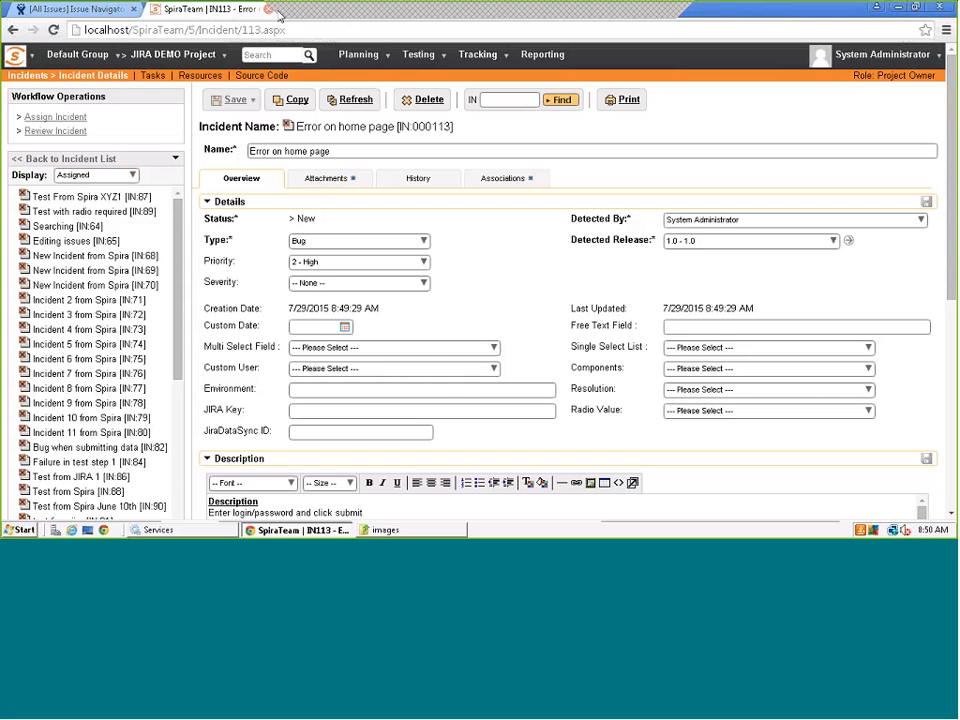
pyautogui.moveTo(280, 15); pyautogui.dragTo(541, 14)
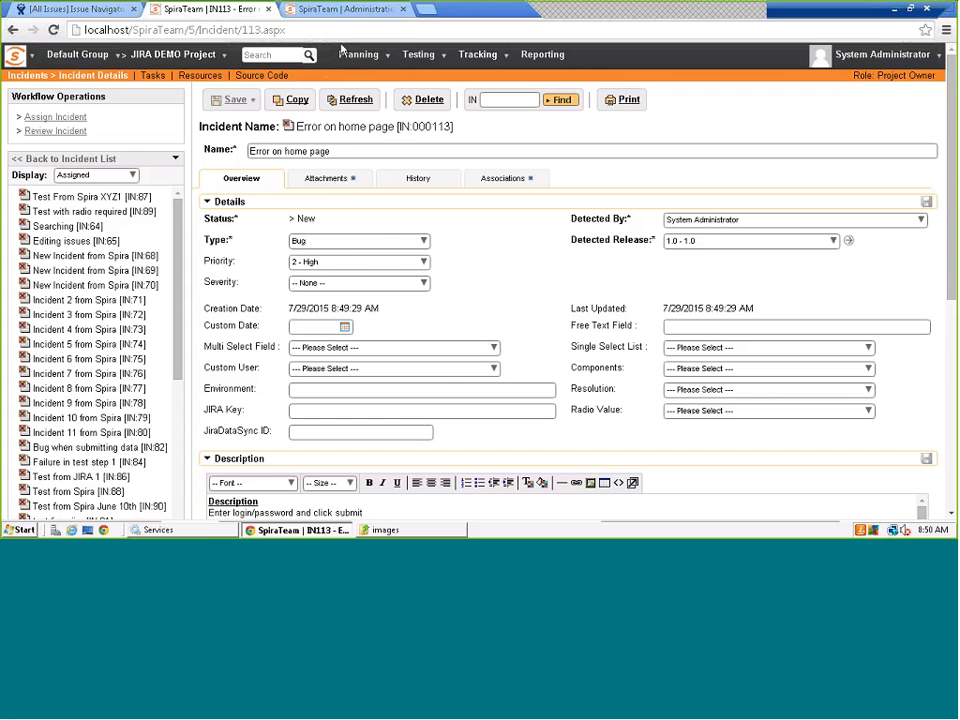
pyautogui.click(345, 10)
pyautogui.scroll(-4, 83, 451)
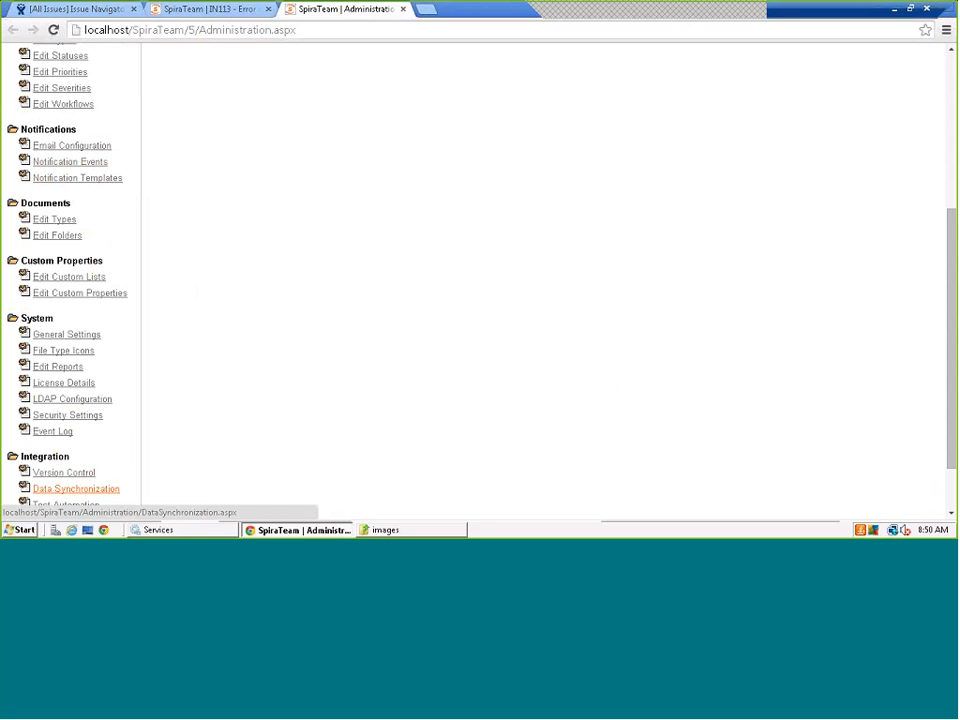
pyautogui.click(76, 488)
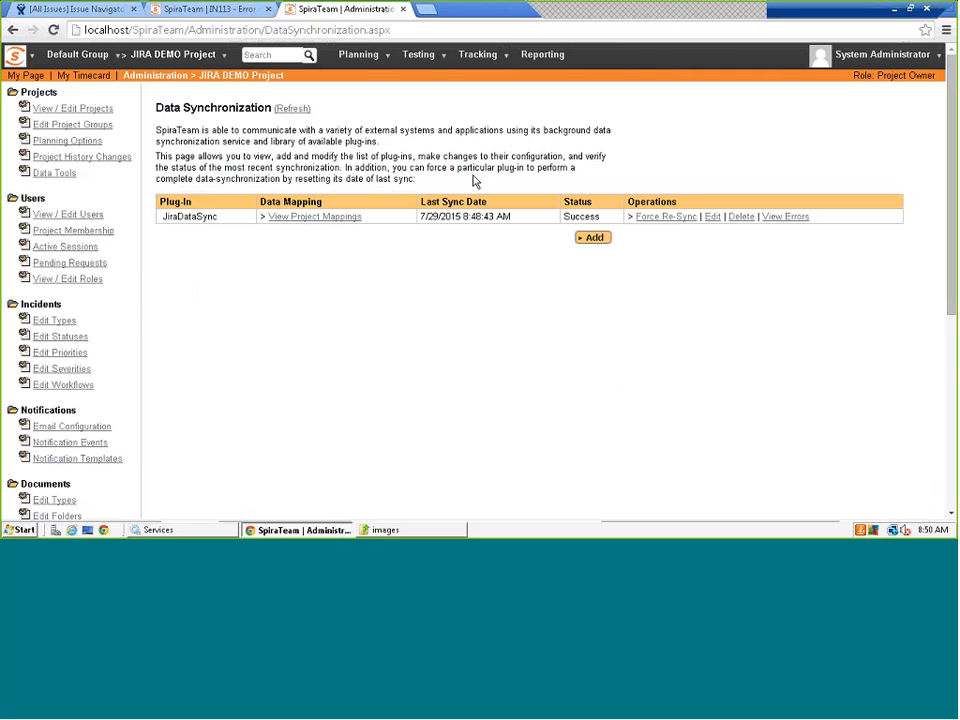
# - Switch to the Windows Services console, restart the SpiraTeam Data Sync Service and minimize the console
pyautogui.click(180, 530)
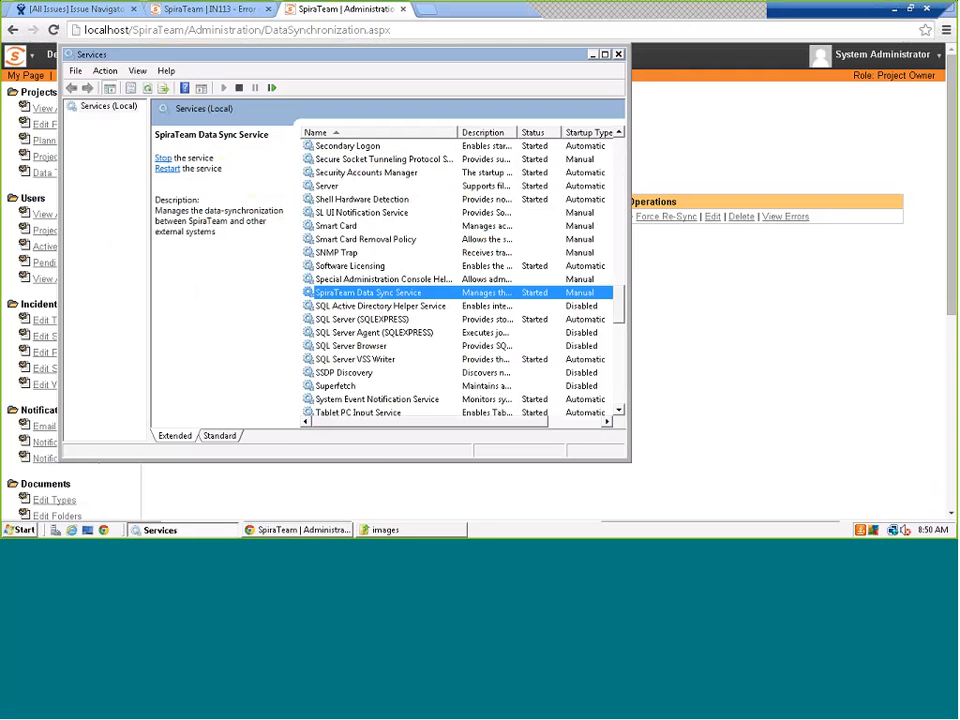
pyautogui.rightClick(356, 297)
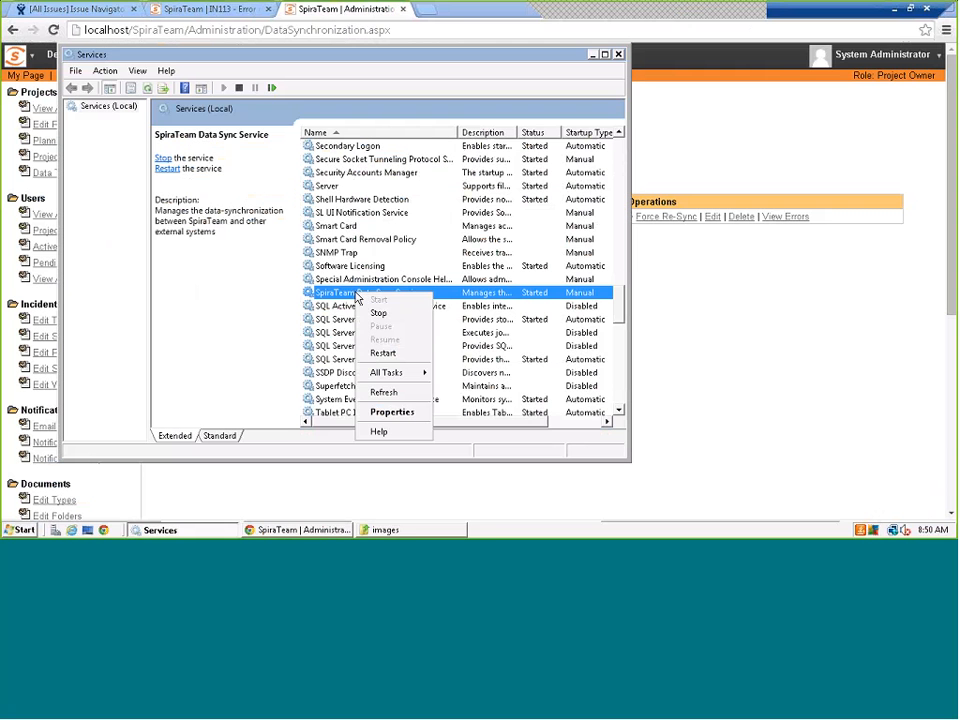
pyautogui.click(388, 352)
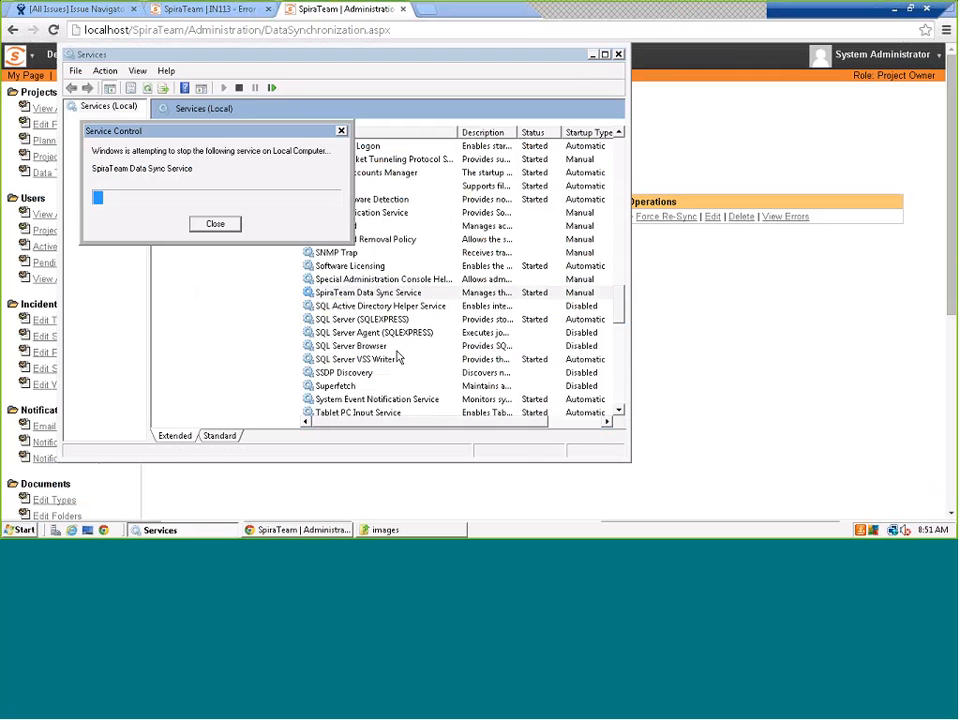
pyautogui.click(592, 57)
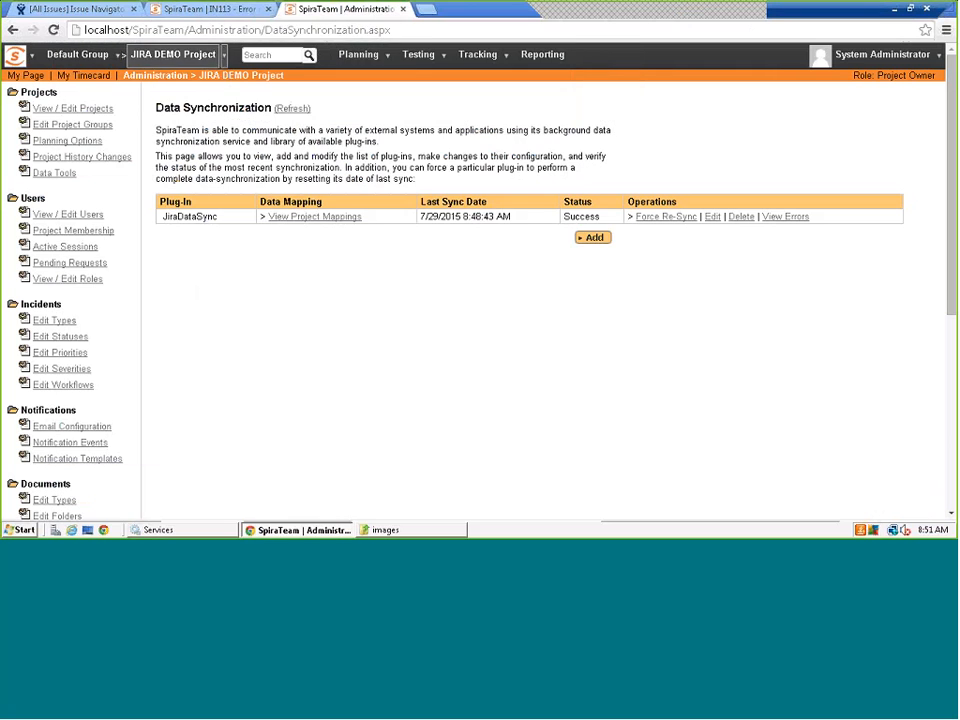
# - Refresh JIRA's All Issues list, open "Error on home page" and examine its description, attachments and issue links
pyautogui.click(92, 12)
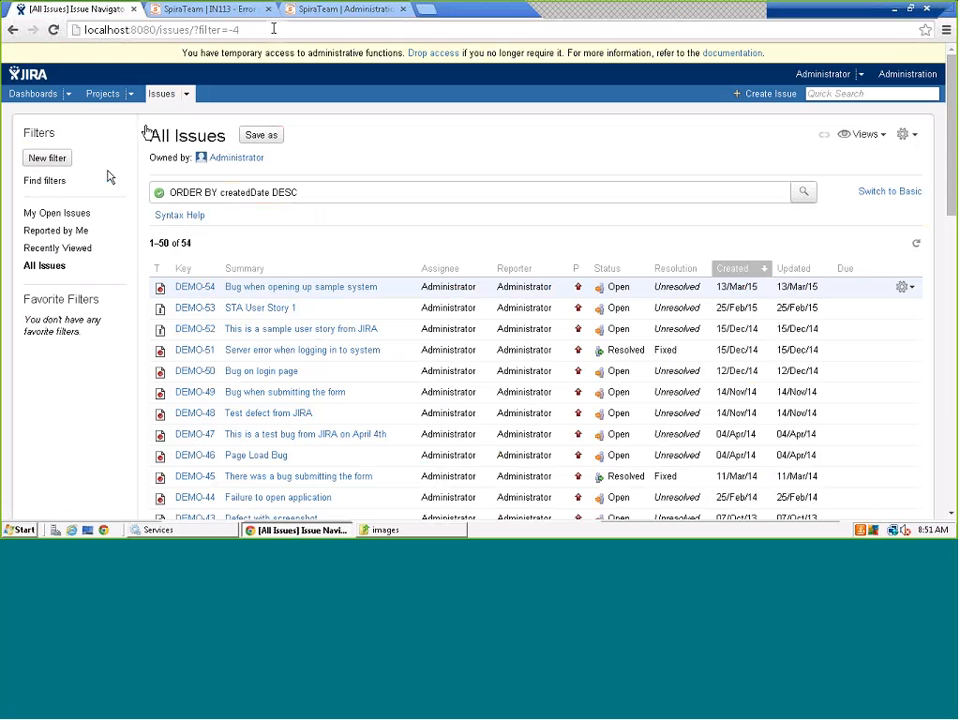
pyautogui.click(918, 247)
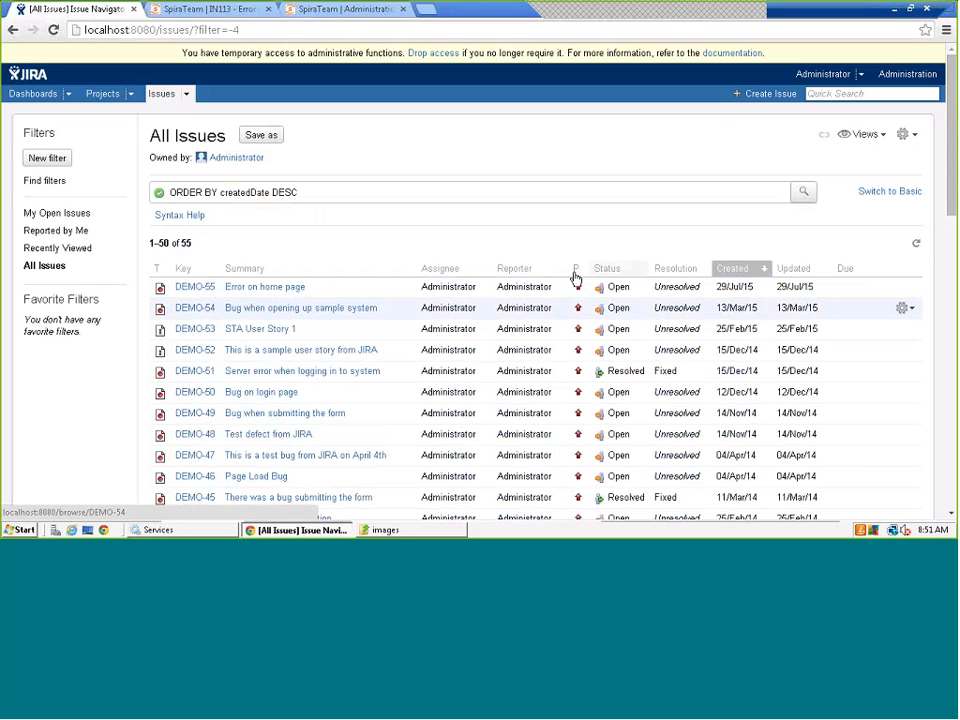
pyautogui.click(262, 290)
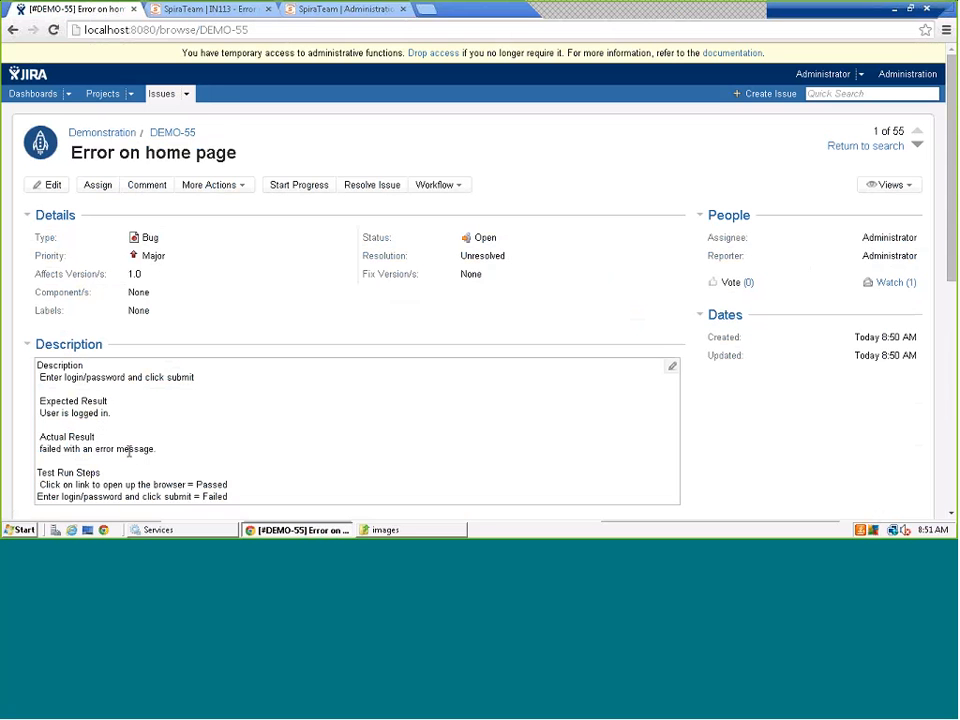
pyautogui.scroll(-3, 154, 470)
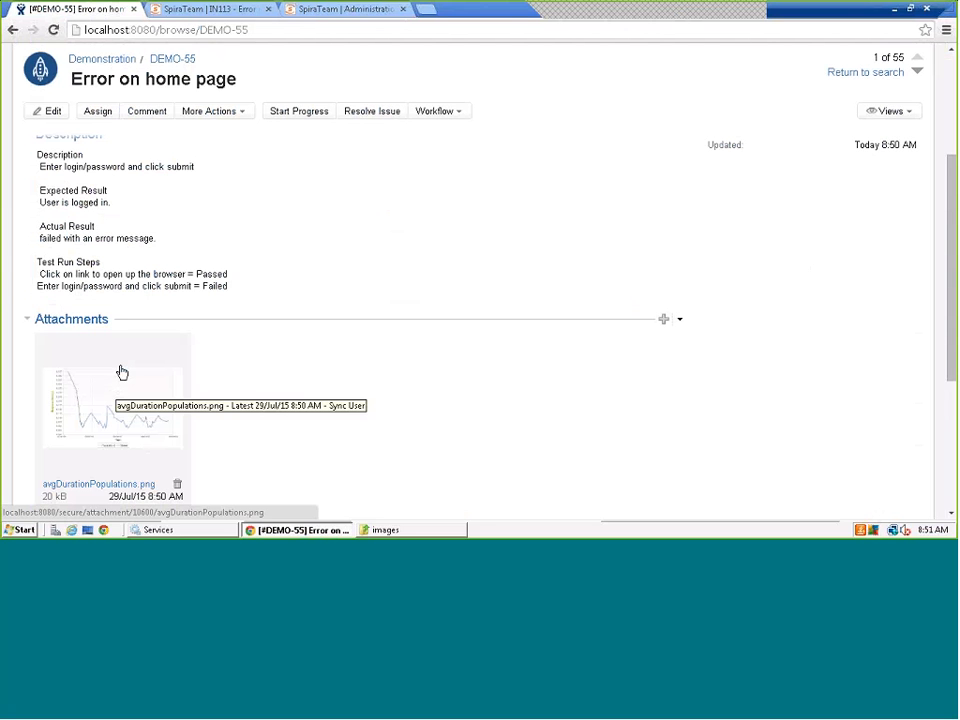
pyautogui.scroll(-1, 119, 380)
pyautogui.scroll(-2, 119, 372)
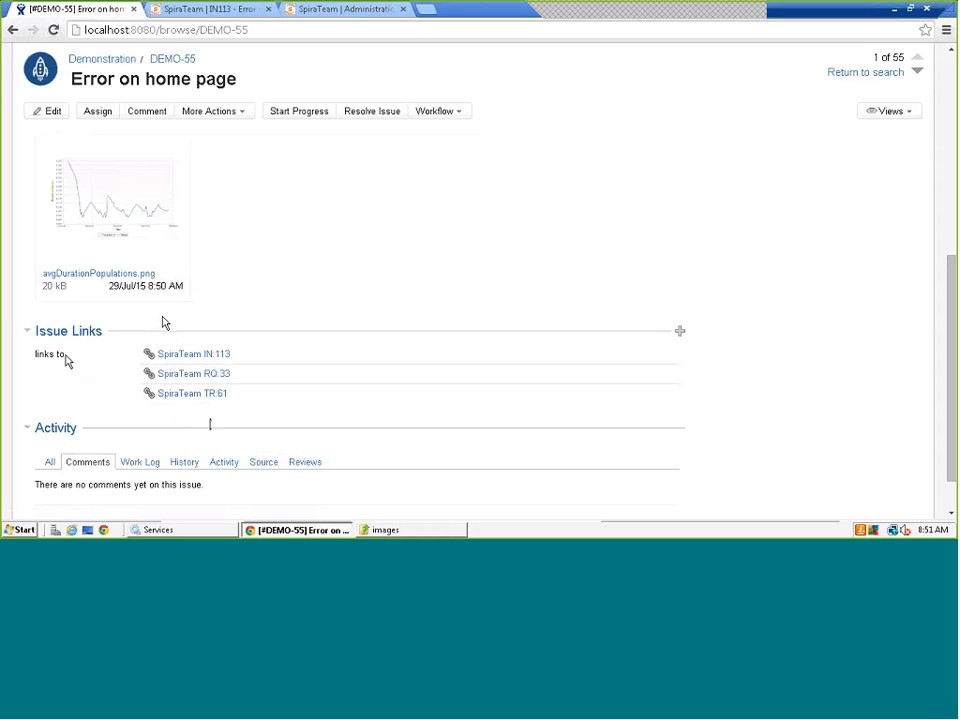
# - Refresh the "Error on home page" incident in SpiraTeam, check its JiraDataSync ID and view its change history
pyautogui.click(223, 9)
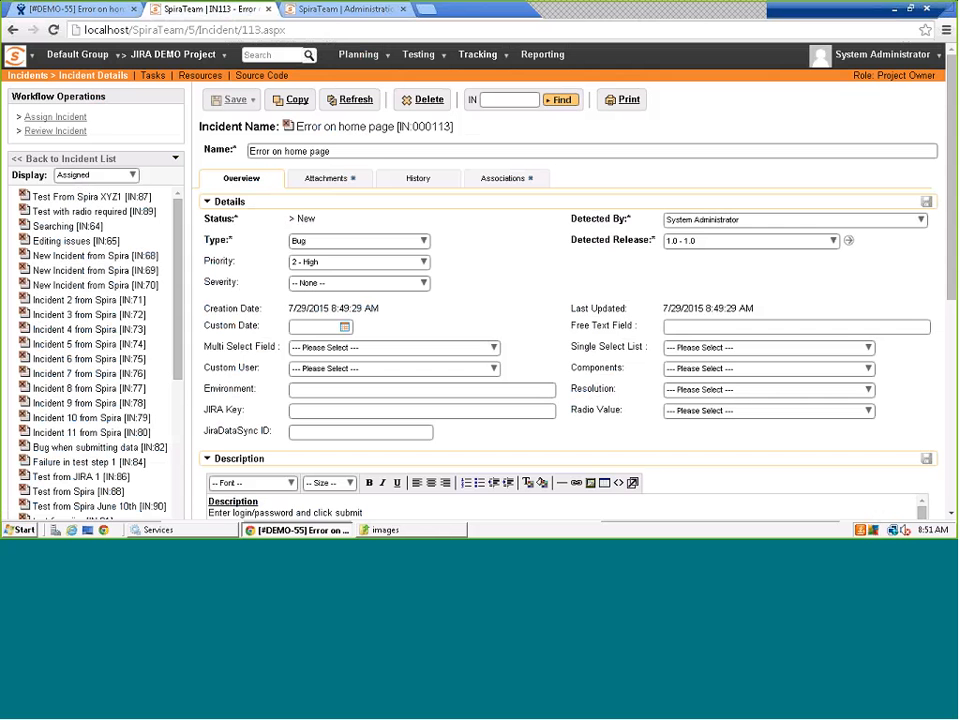
pyautogui.click(354, 100)
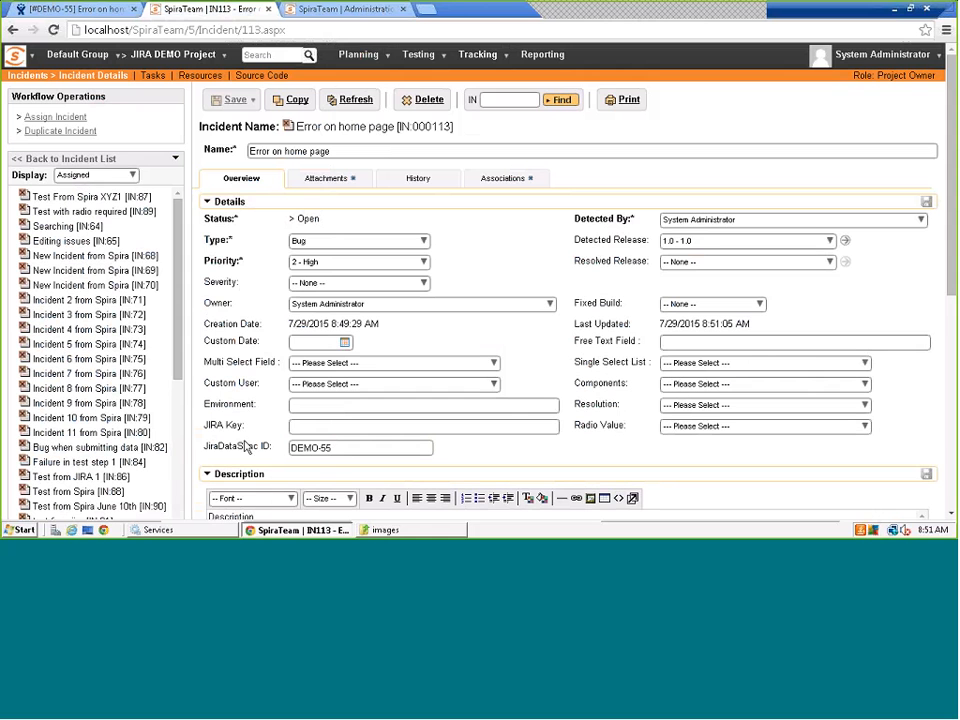
pyautogui.click(433, 182)
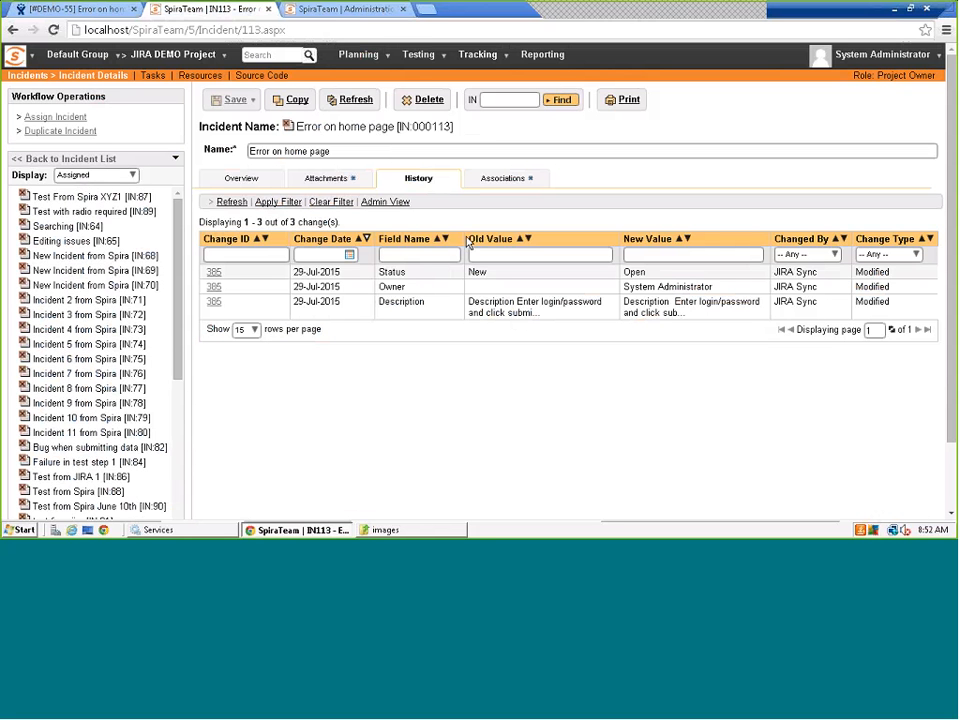
# - Switch to the "Error on home page" issue in JIRA and return to its details
pyautogui.click(35, 9)
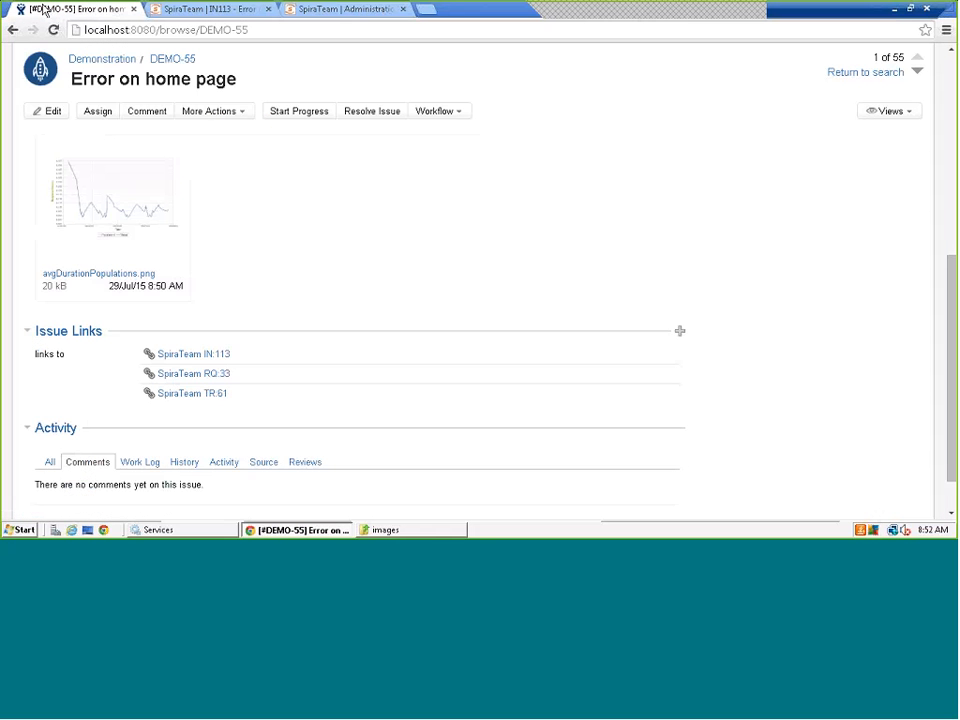
pyautogui.scroll(6, 137, 199)
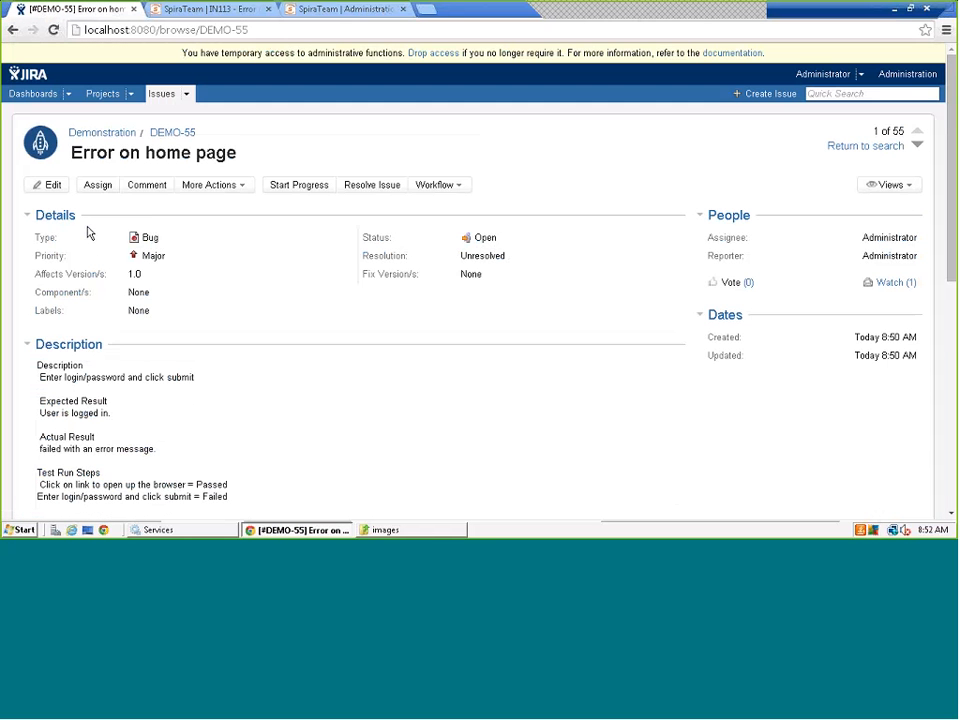
pyautogui.click(98, 186)
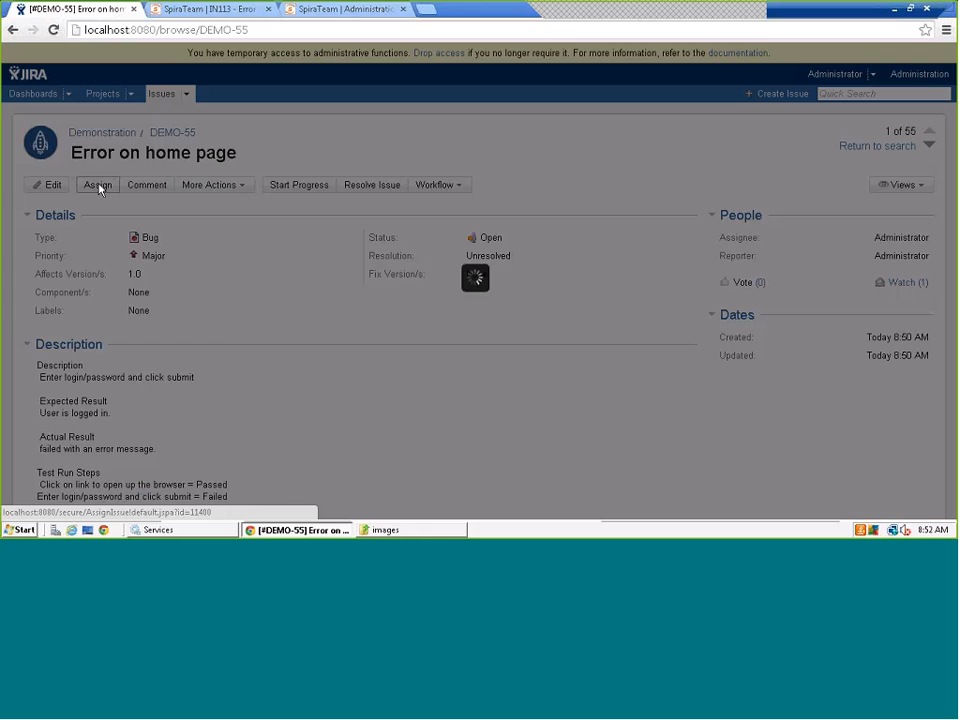
pyautogui.click(458, 264)
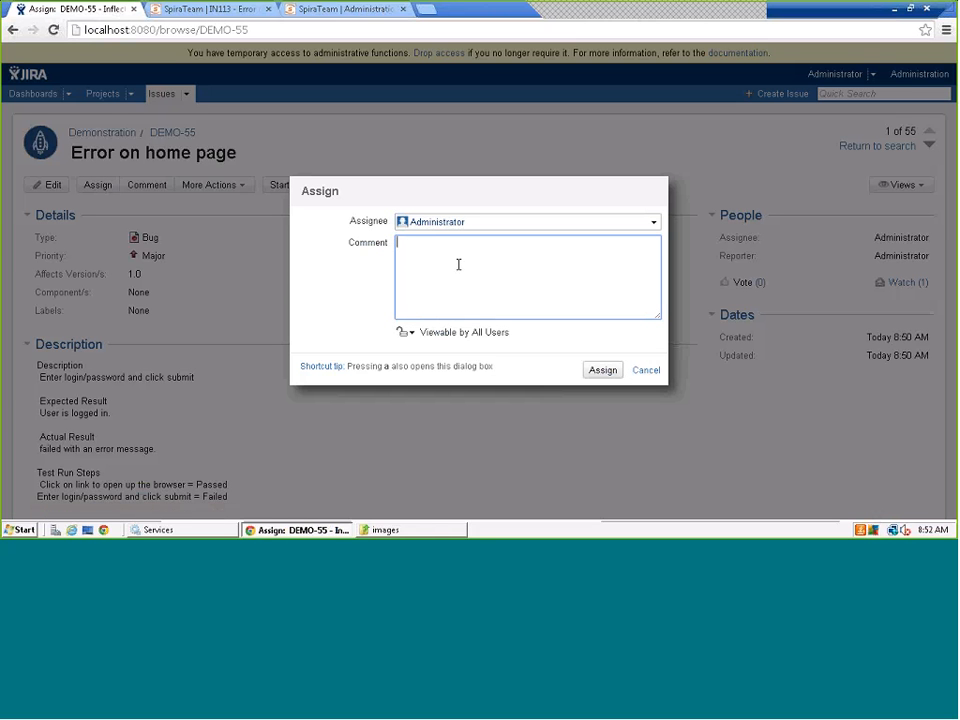
pyautogui.write('assigning to myself to dfi')
pyautogui.press('BackSpace')
pyautogui.press('BackSpace')
pyautogui.press('BackSpace')
pyautogui.write('fix')
pyautogui.click(603, 372)
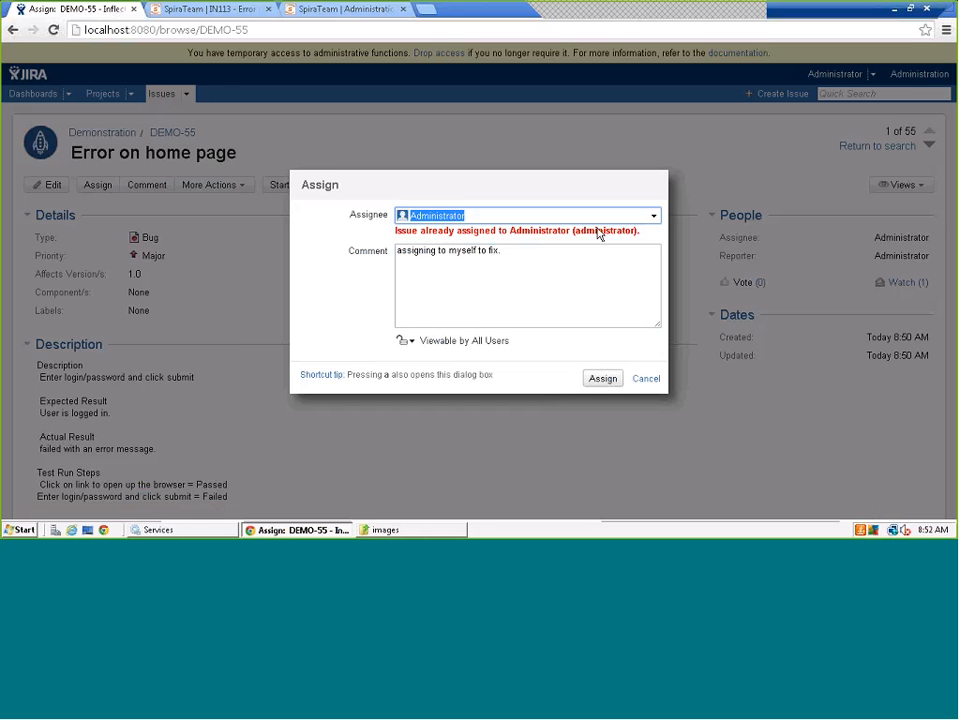
pyautogui.click(646, 378)
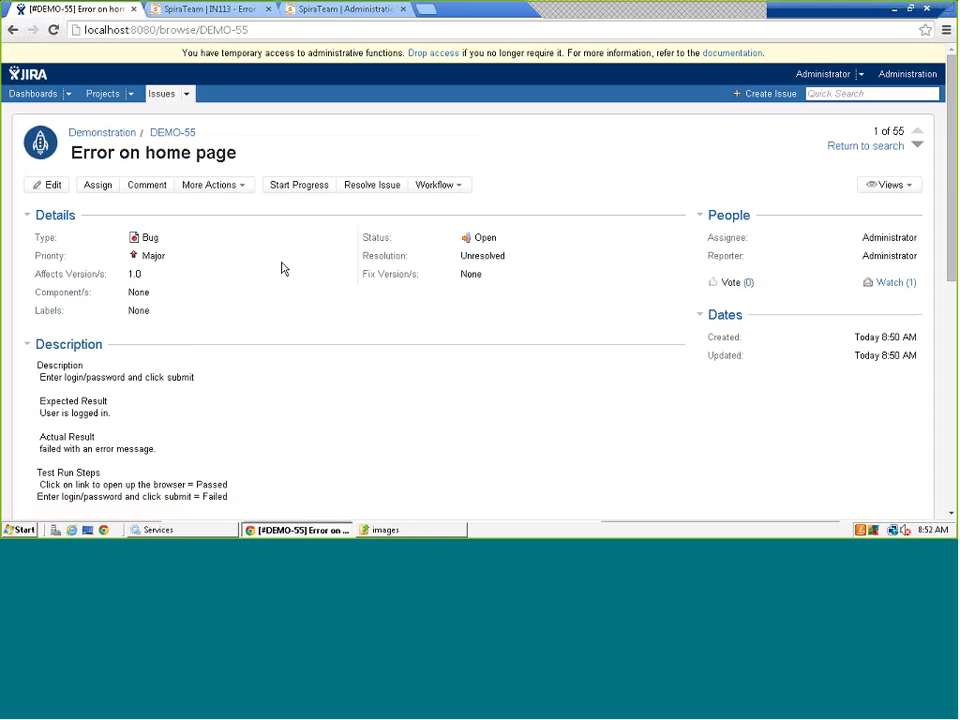
# - Add the comment "This needs to be fixed" to the "Error on home page" issue
pyautogui.click(147, 185)
pyautogui.write('This need')
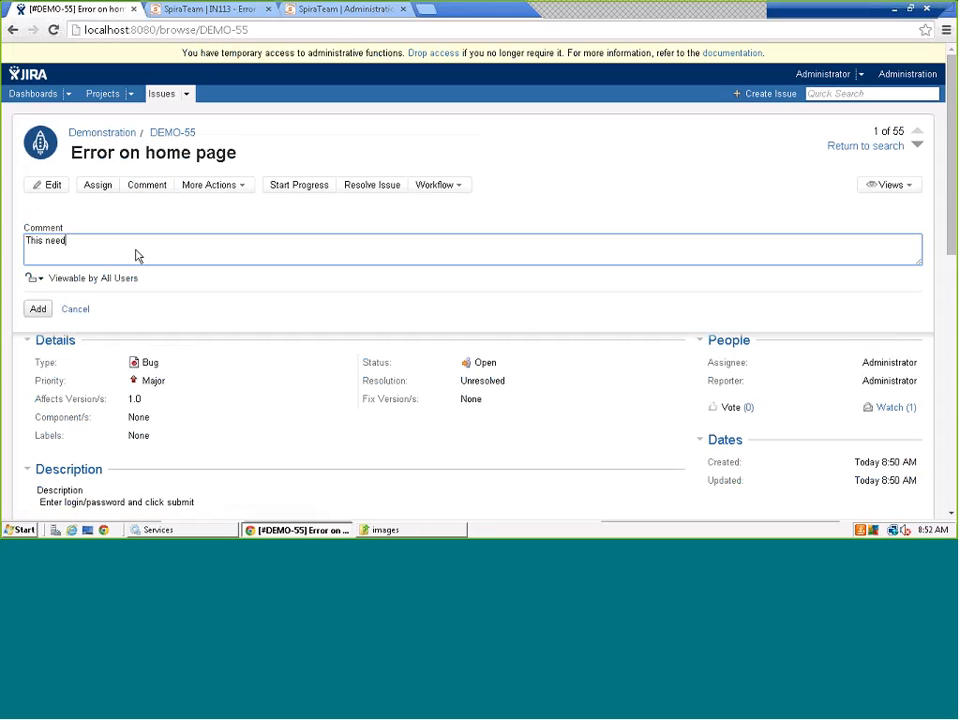
pyautogui.write('s to be fixed')
pyautogui.click(38, 309)
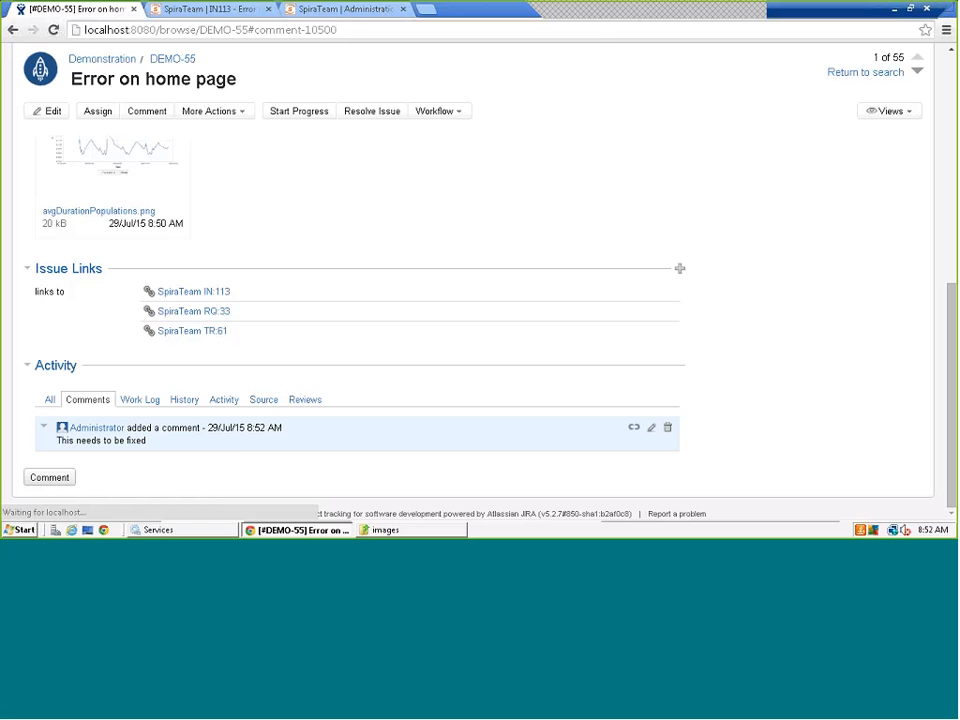
# - Resolve the "Error on home page" issue as Fixed with fix version 1.1
pyautogui.scroll(10, 345, 384)
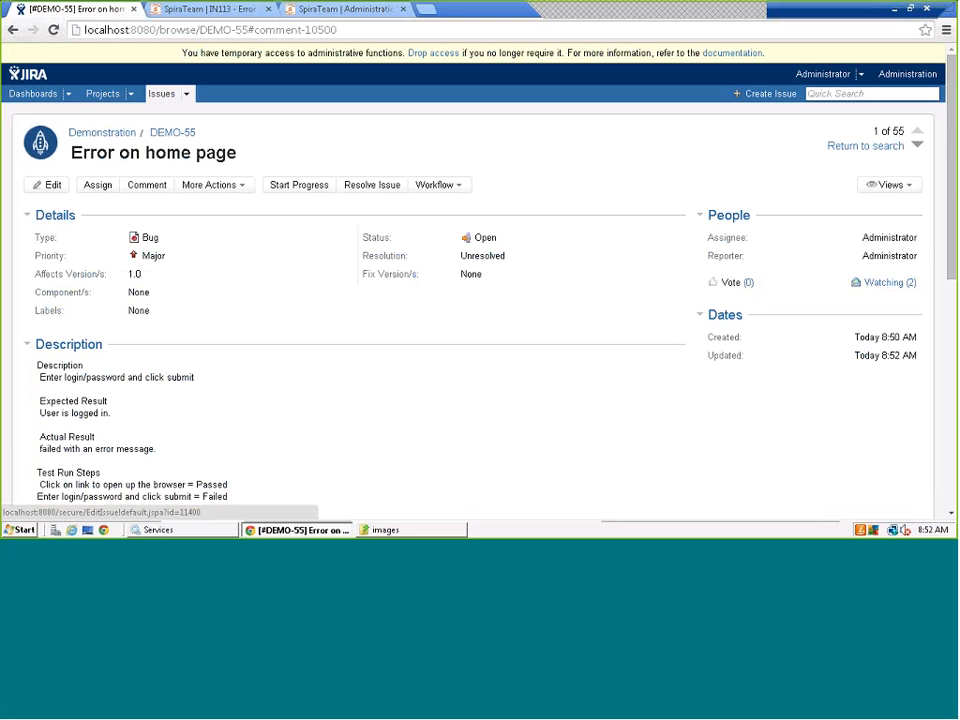
pyautogui.click(370, 188)
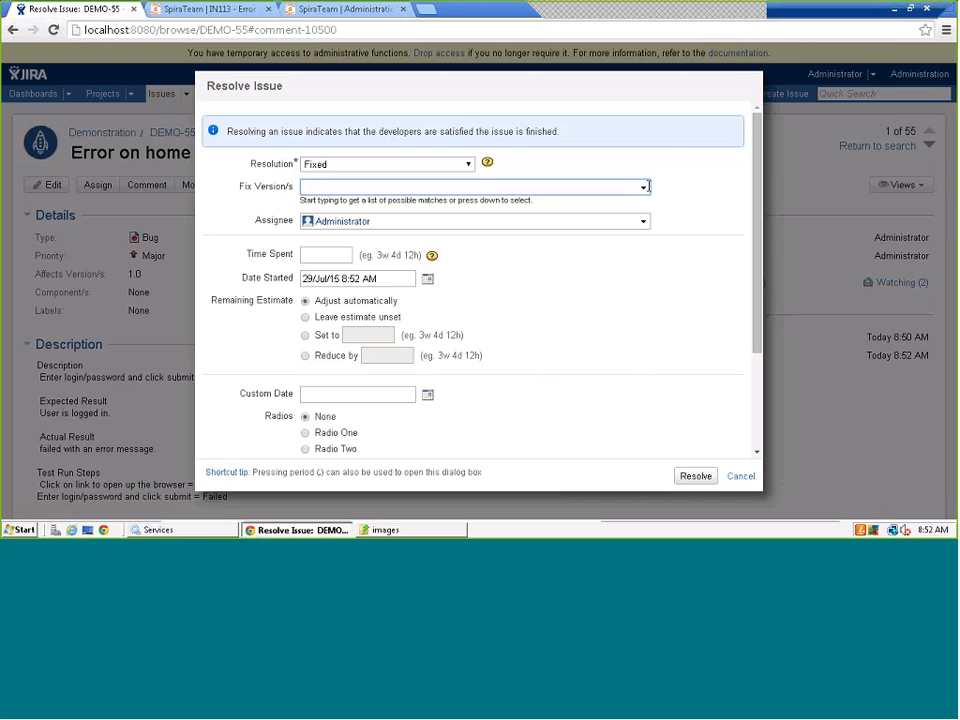
pyautogui.click(643, 187)
pyautogui.click(323, 241)
pyautogui.click(701, 480)
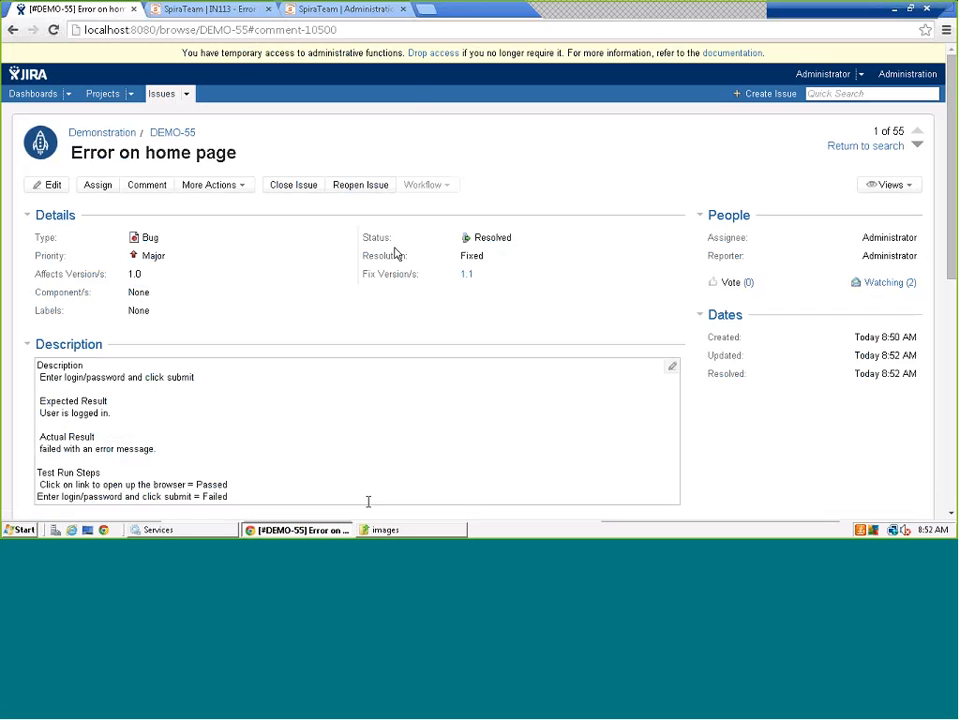
# - Refresh the incident's overview in SpiraTeam, and refresh the Data Synchronization page to check the last JiraDataSync run
pyautogui.click(220, 10)
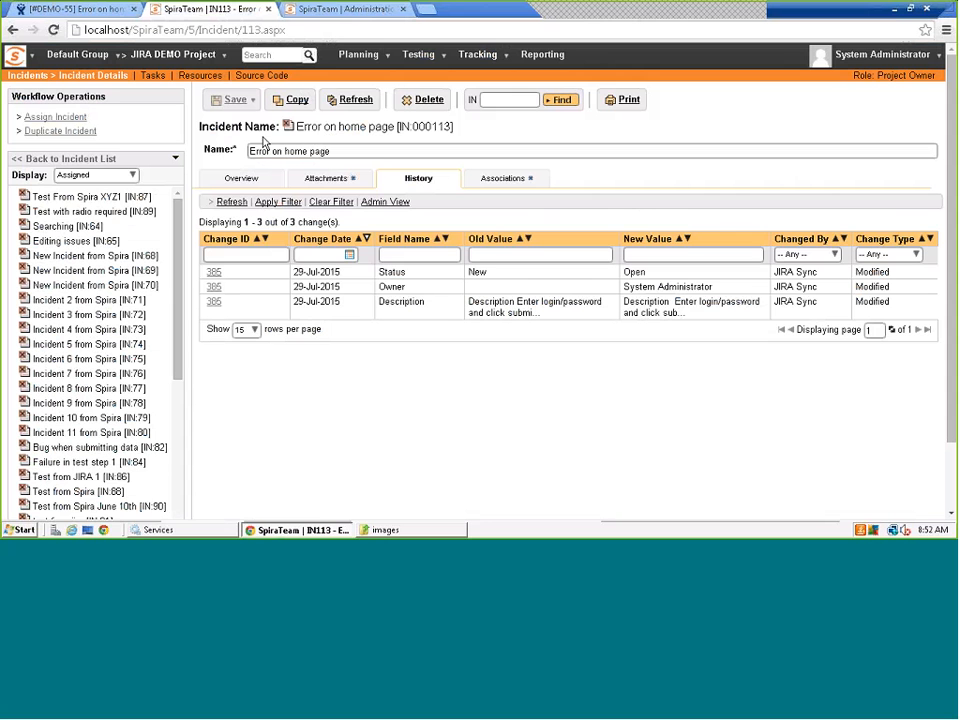
pyautogui.click(227, 185)
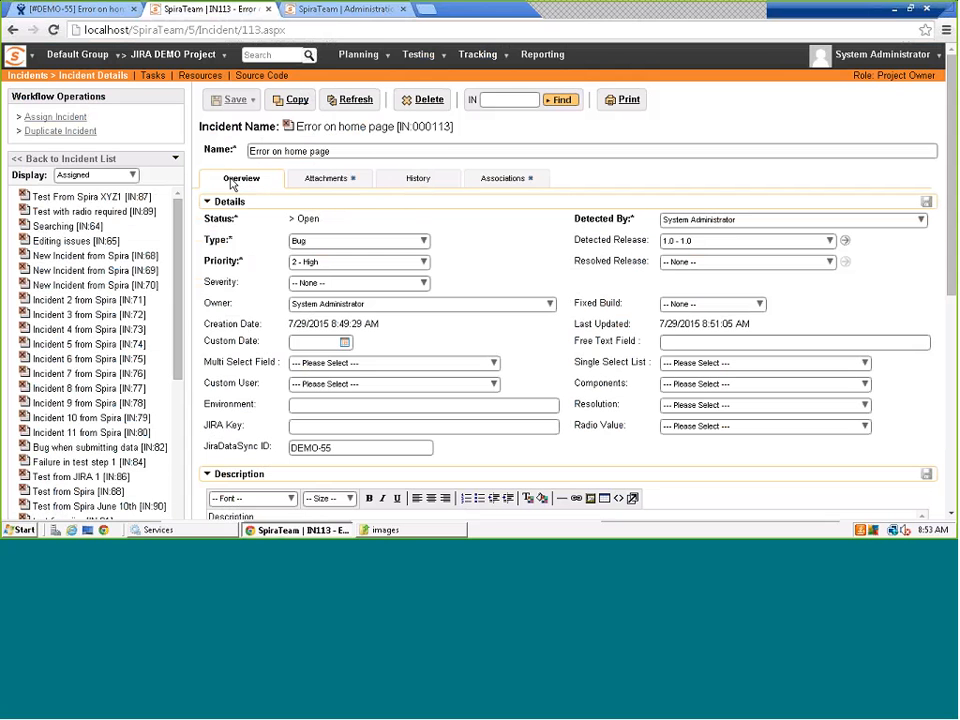
pyautogui.click(355, 101)
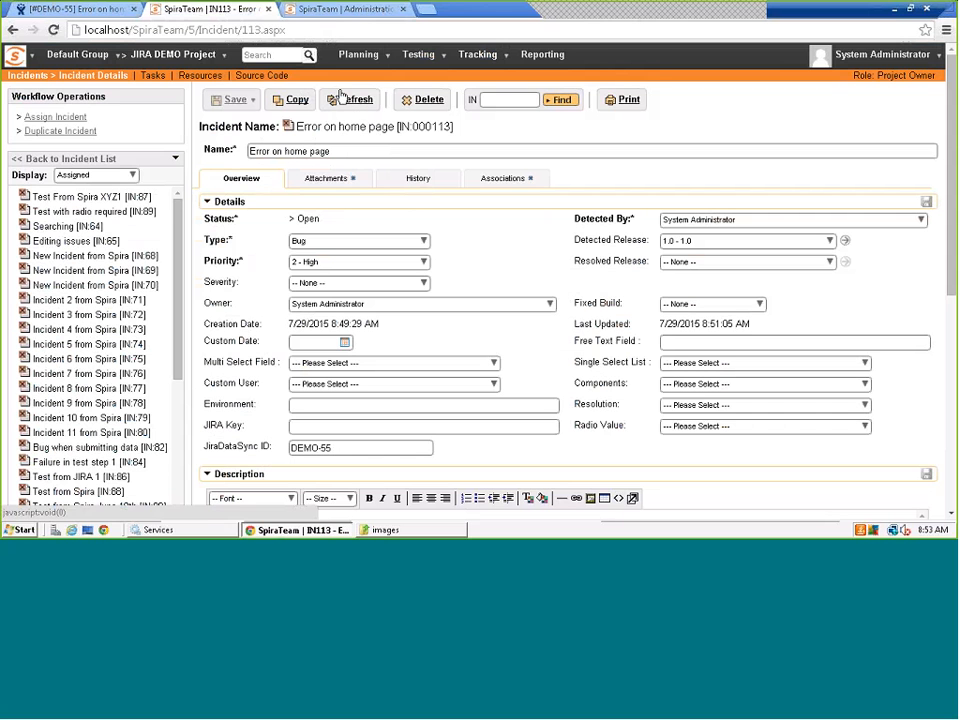
pyautogui.click(315, 9)
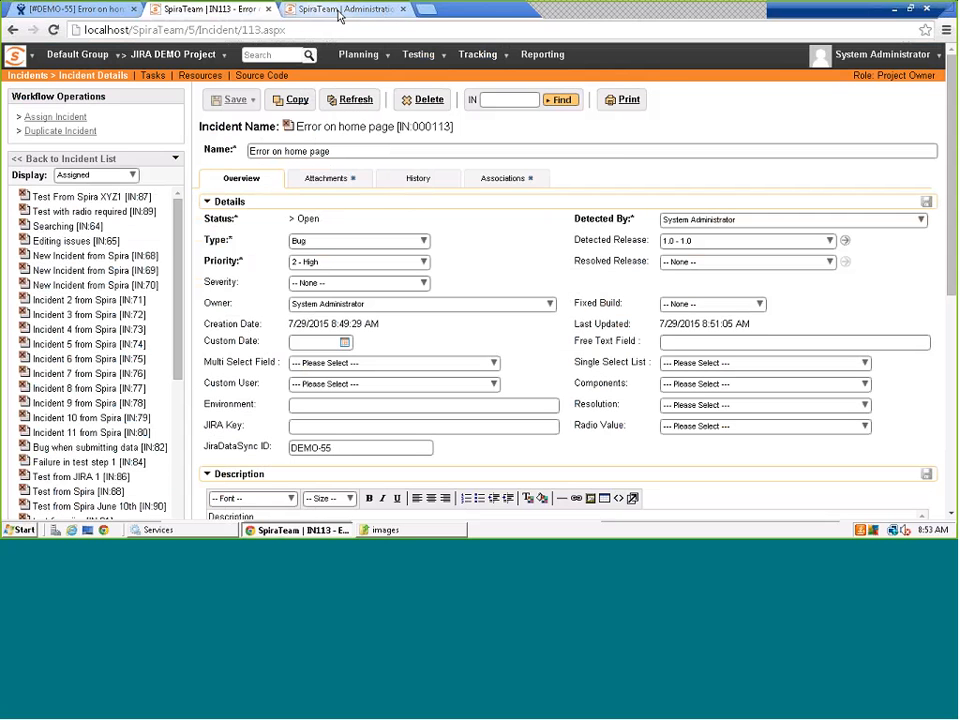
pyautogui.click(294, 109)
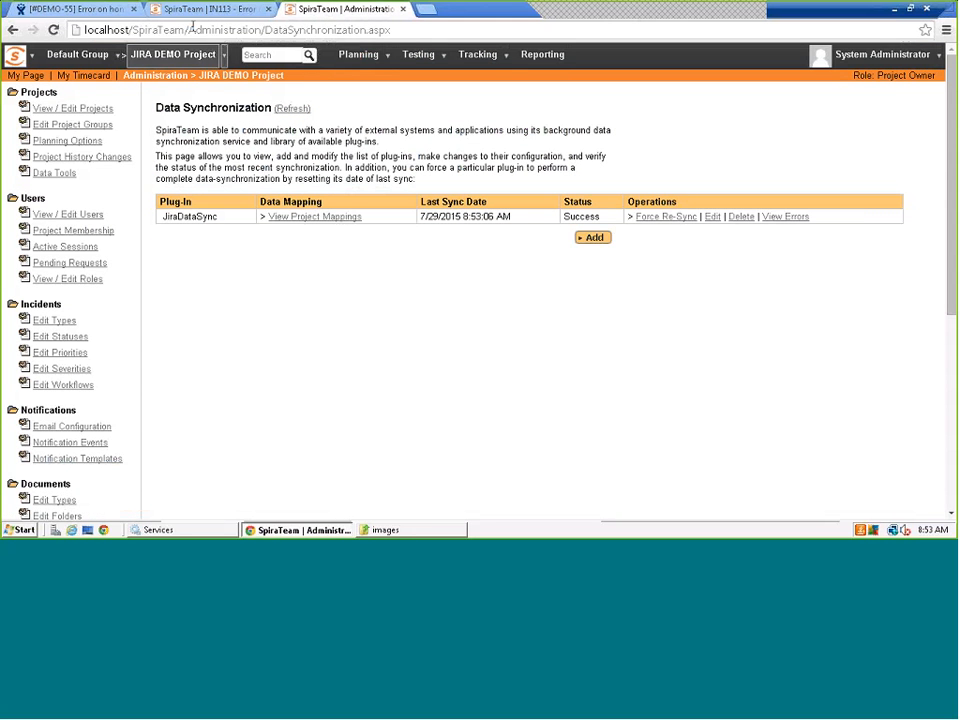
# - Refresh the "Error on home page" incident in SpiraTeam and review its details, comments and refreshed change history
pyautogui.click(70, 12)
pyautogui.click(194, 12)
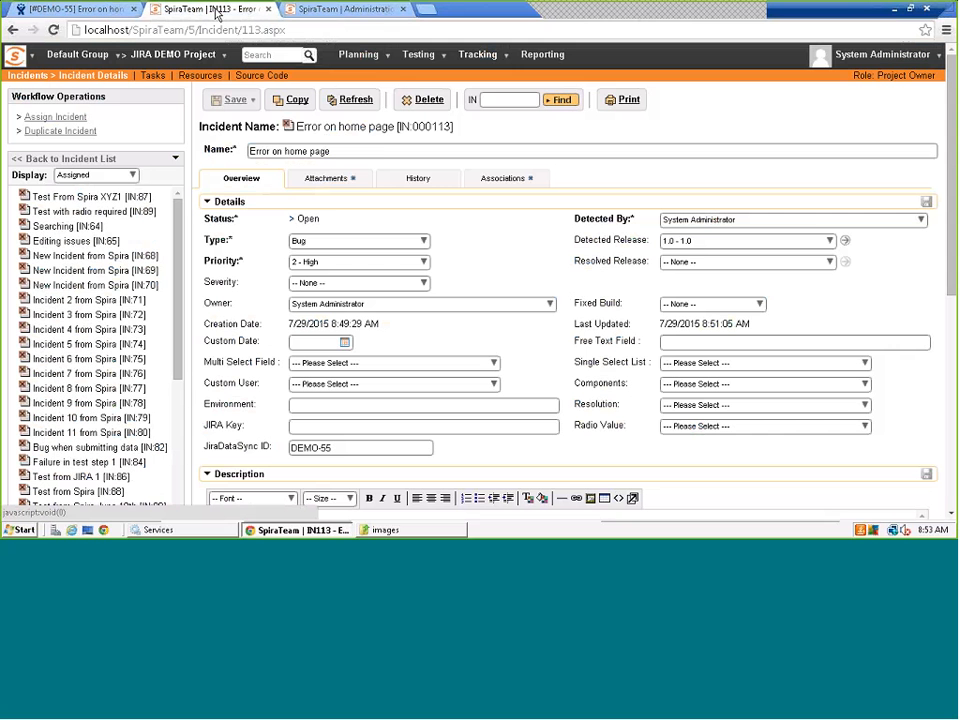
pyautogui.click(366, 104)
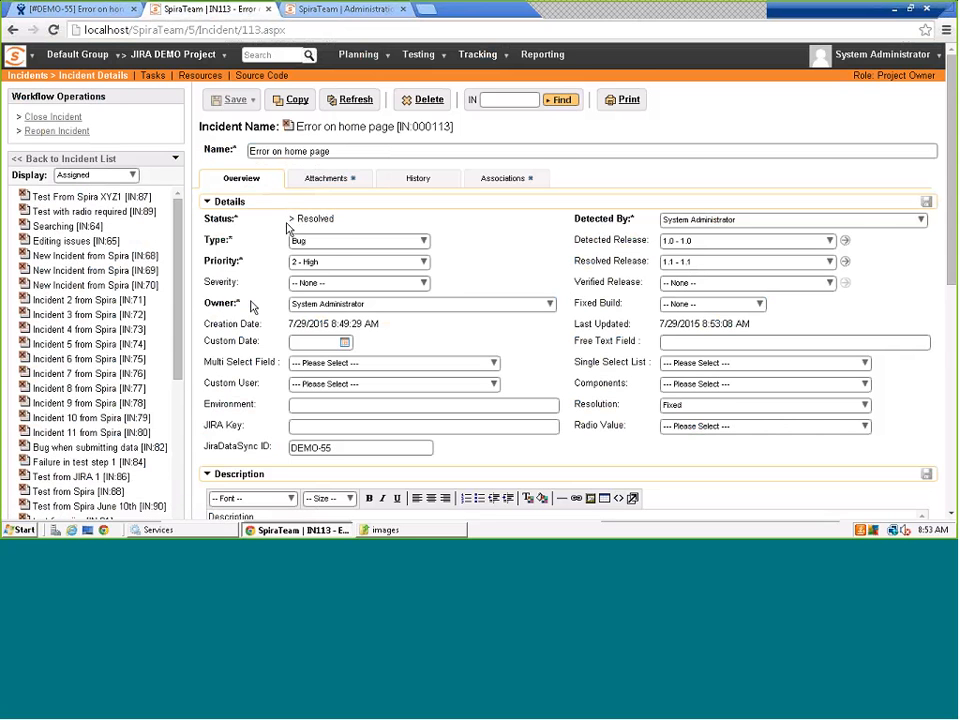
pyautogui.scroll(-3, 288, 370)
pyautogui.scroll(-3, 288, 390)
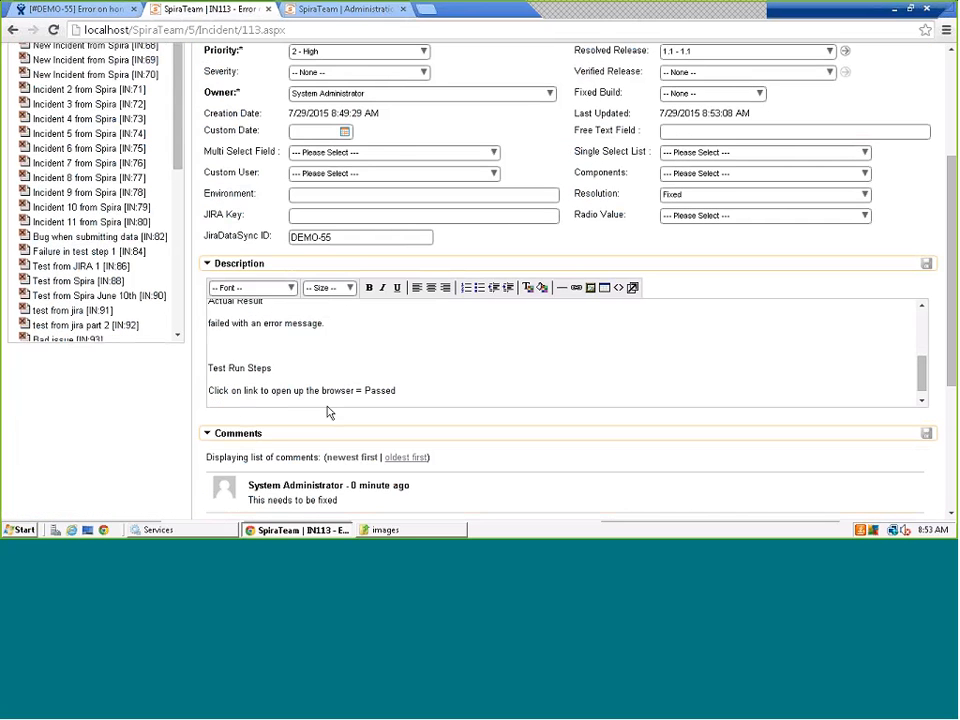
pyautogui.scroll(3, 328, 452)
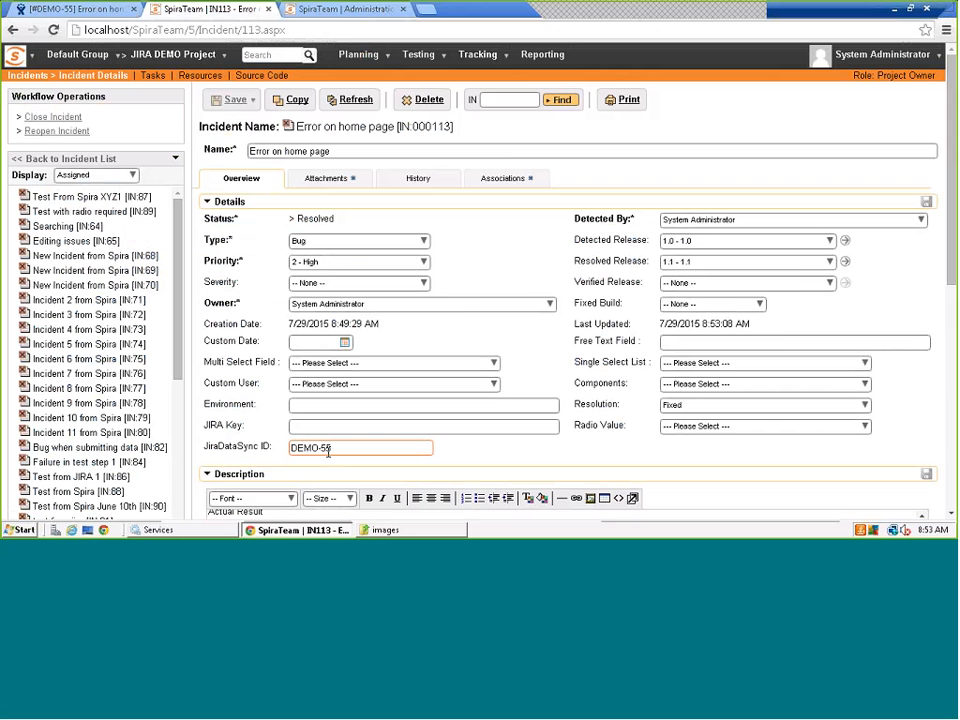
pyautogui.click(423, 180)
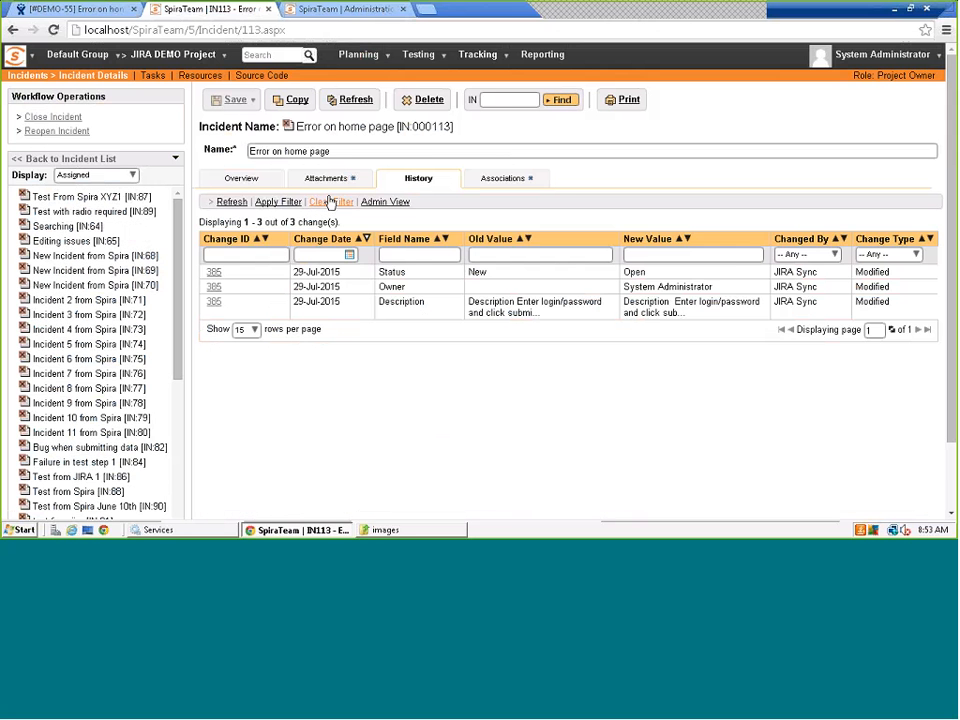
pyautogui.click(229, 202)
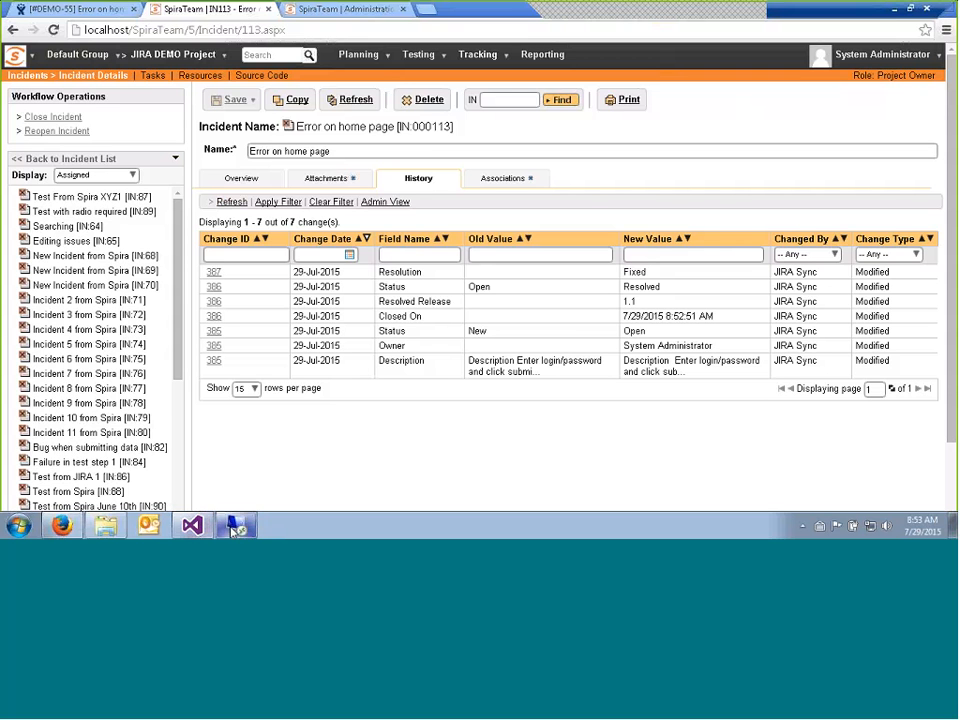
# - Create a bug in JIRA's Demonstration project with summary "Test issue from JIRA", affected version 1.0 and environment "Windows"
pyautogui.click(75, 9)
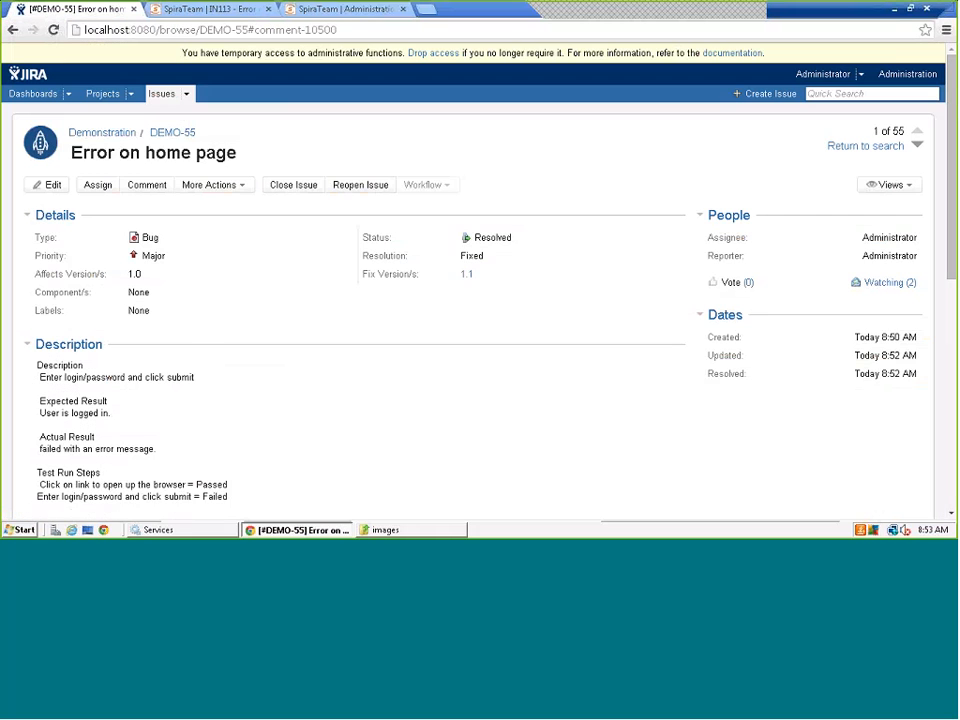
pyautogui.click(186, 95)
pyautogui.click(131, 94)
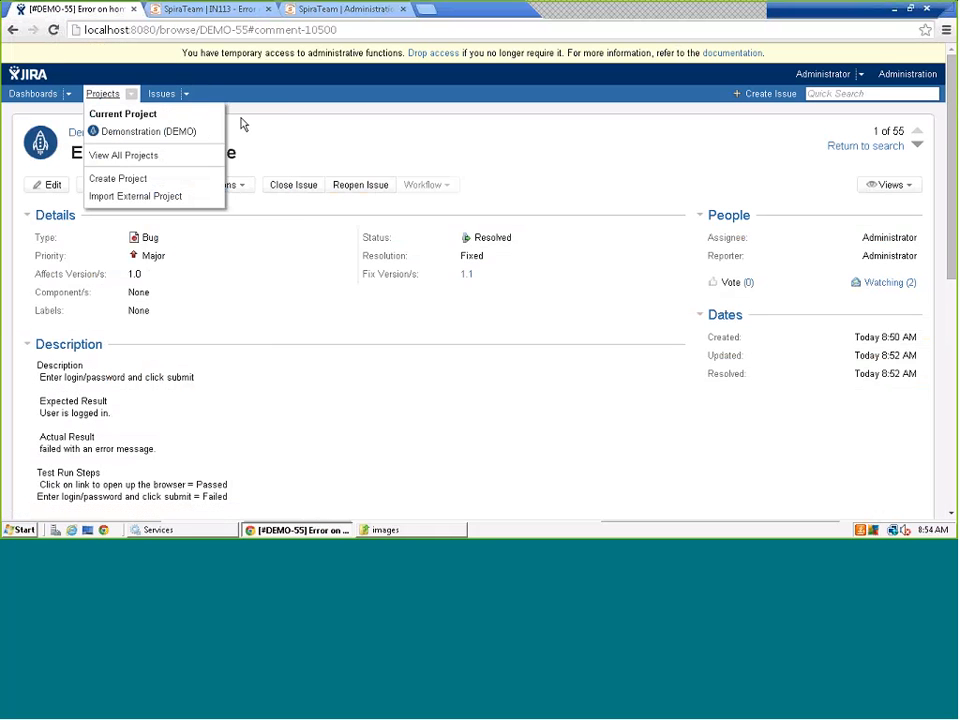
pyautogui.click(737, 95)
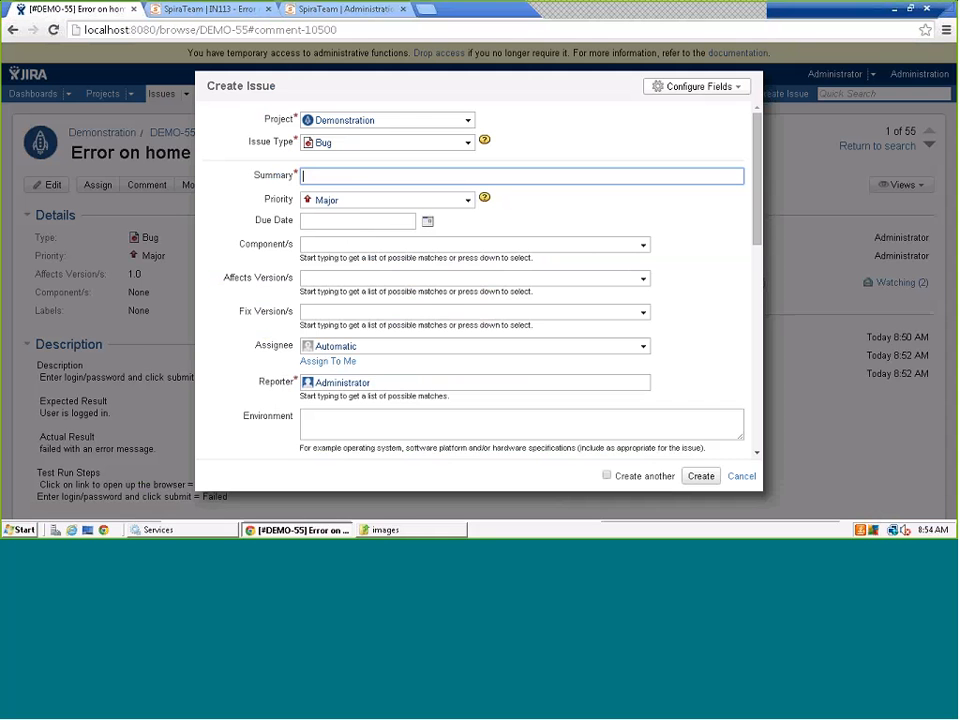
pyautogui.write('Tes')
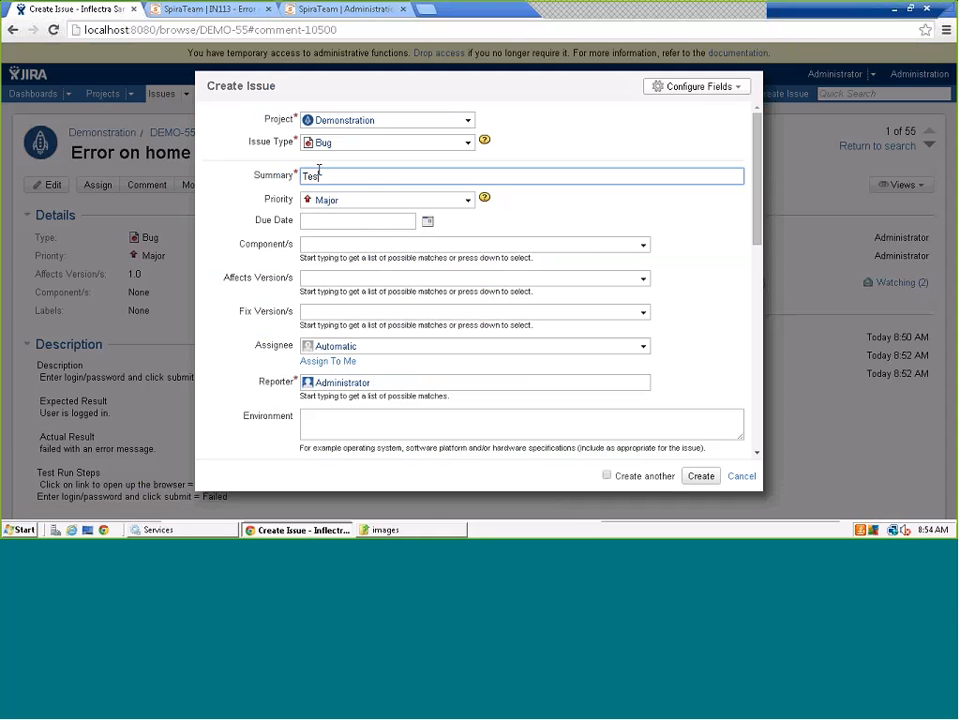
pyautogui.write('t issue from JIRA')
pyautogui.click(643, 278)
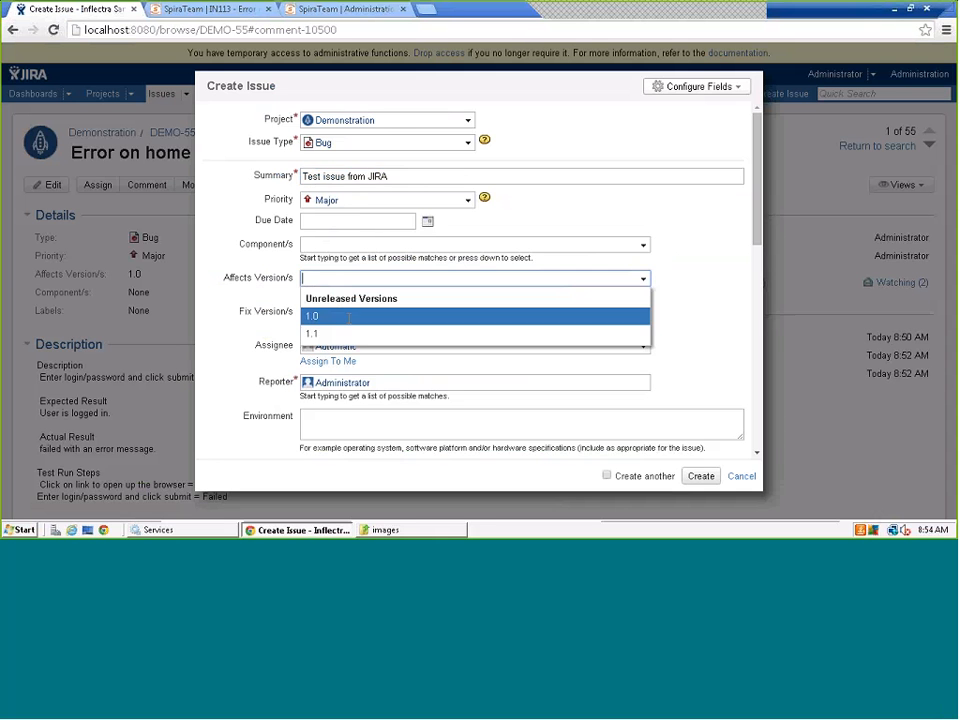
pyautogui.click(315, 316)
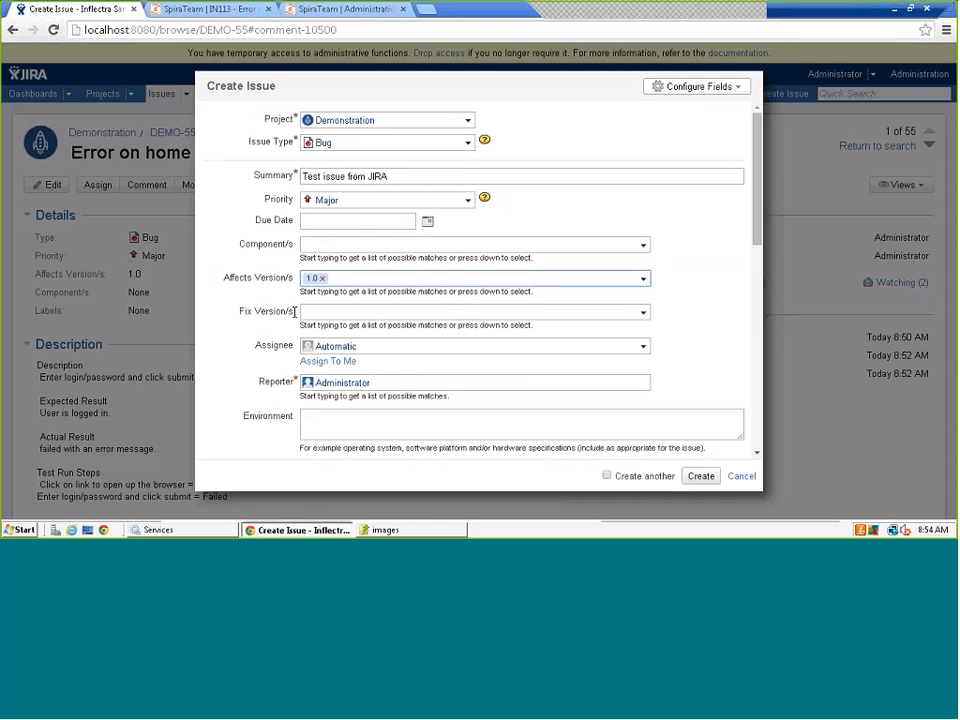
pyautogui.click(527, 422)
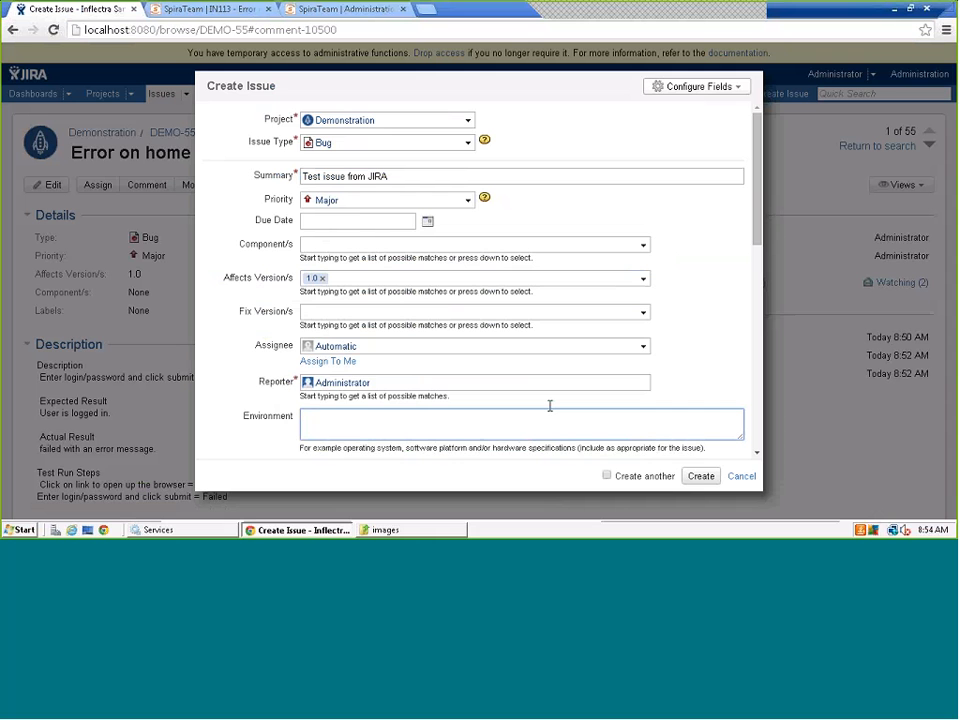
pyautogui.write('Windows')
pyautogui.click(702, 477)
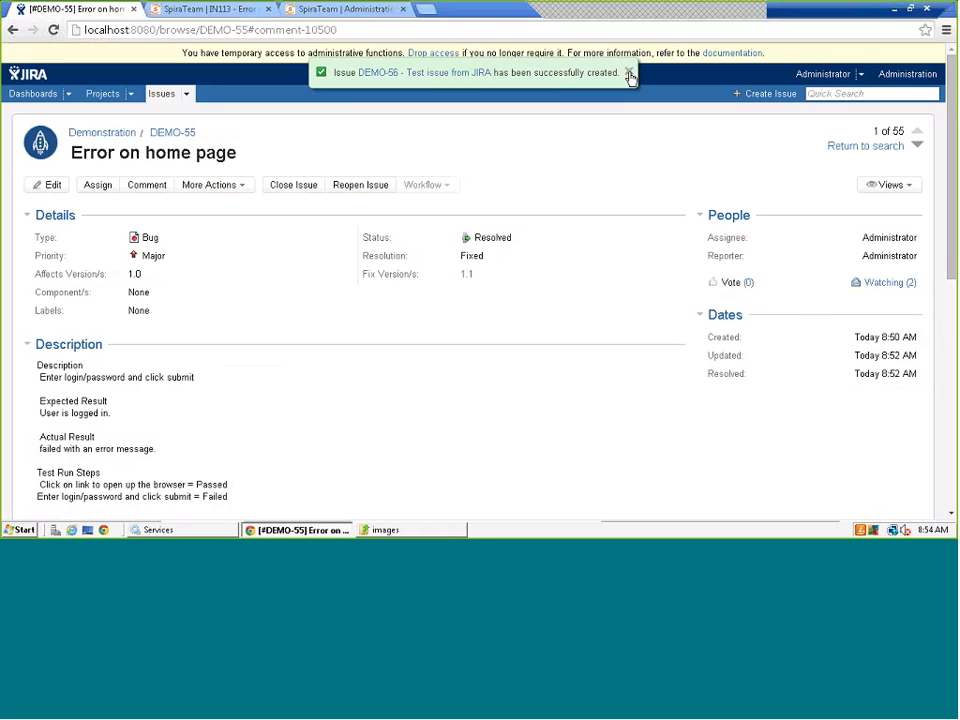
# - Open the incident list in SpiraTeam and refresh the Data Synchronization page to check the plug-in's sync status
pyautogui.click(205, 8)
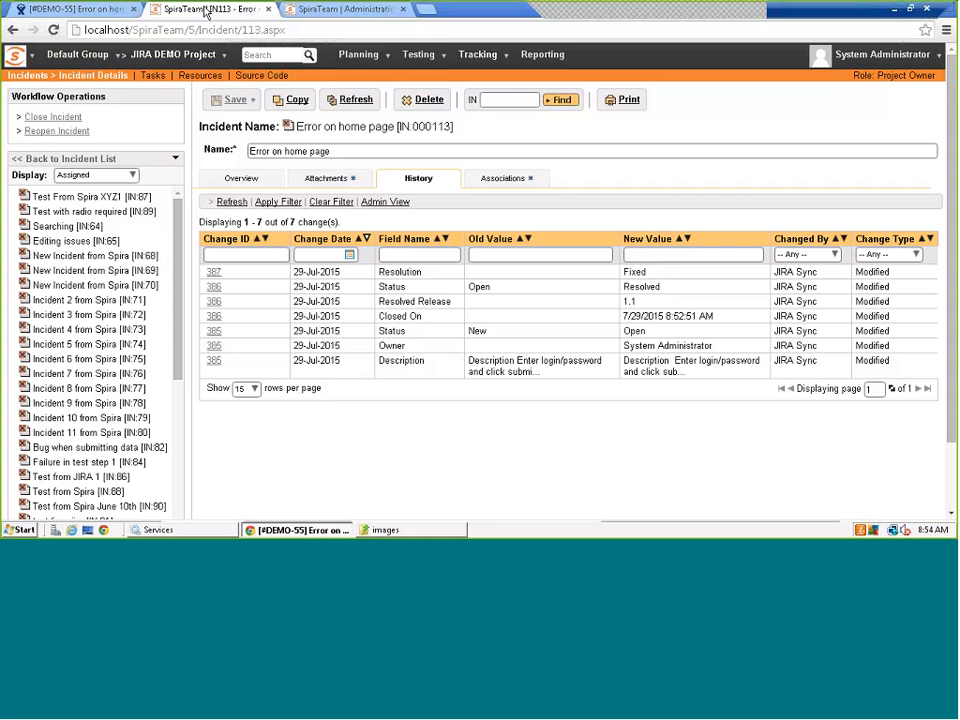
pyautogui.click(470, 55)
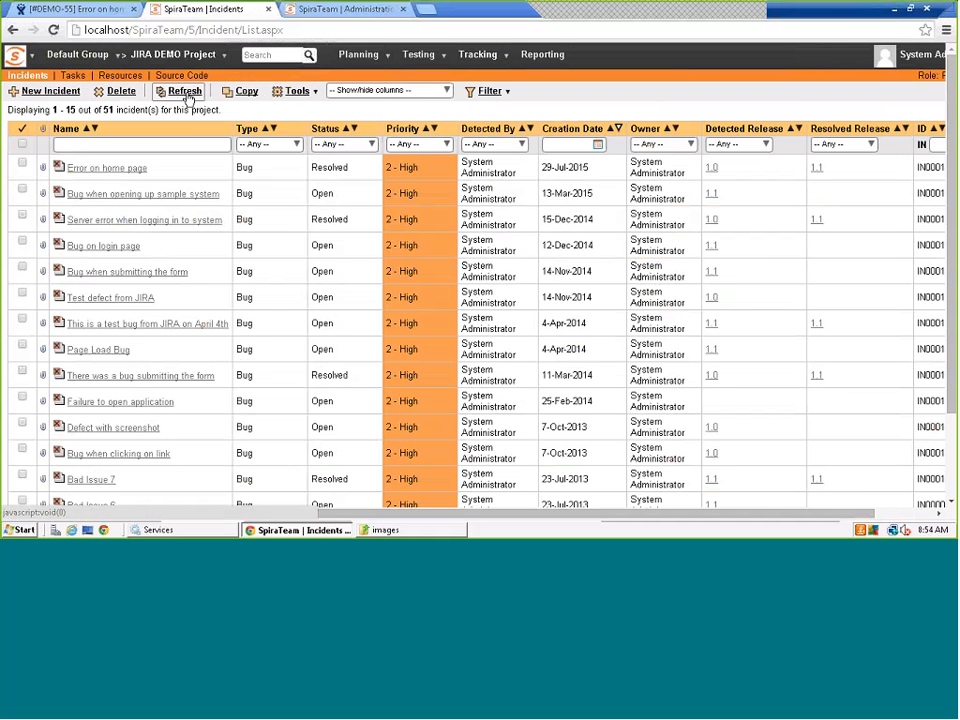
pyautogui.click(313, 10)
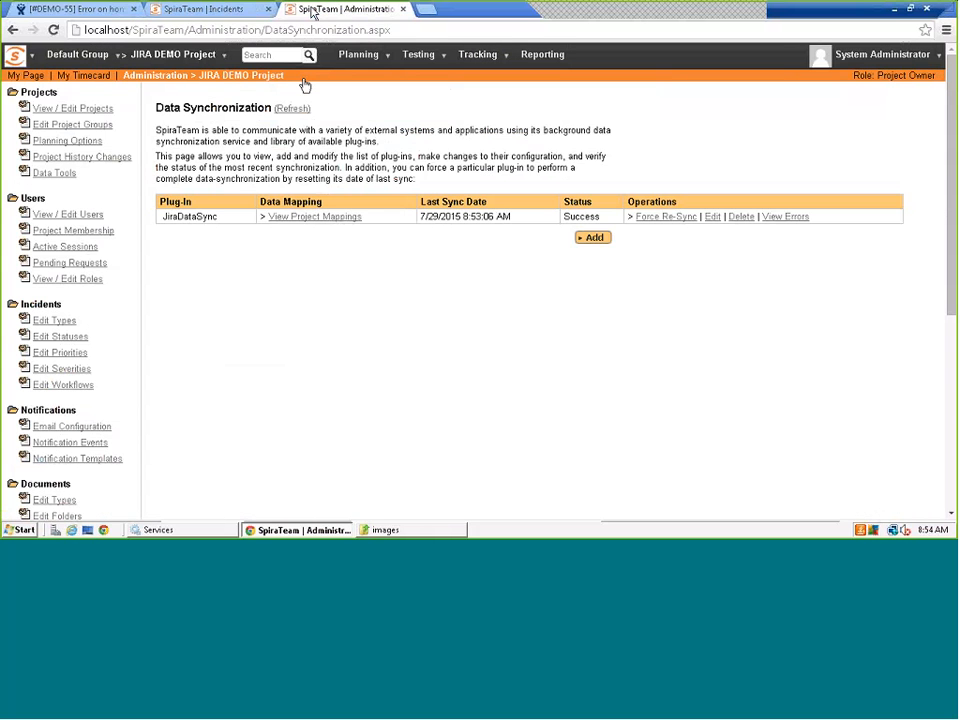
pyautogui.click(291, 110)
# - Switch to the Windows Services console and restart the SpiraTeam Data Sync Service
pyautogui.click(161, 531)
pyautogui.rightClick(335, 293)
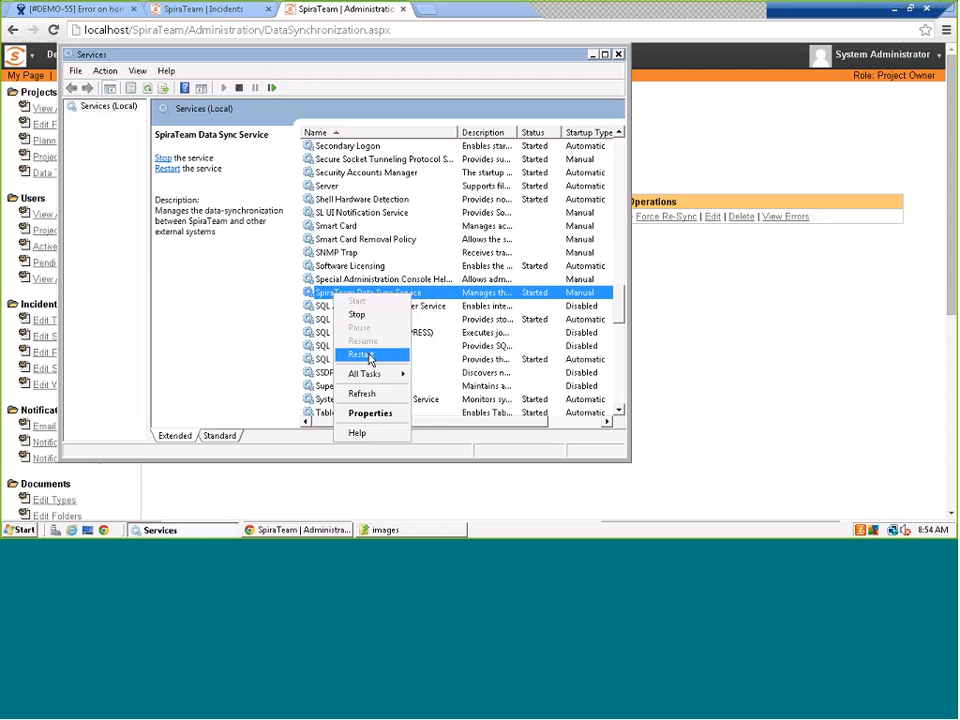
pyautogui.click(362, 355)
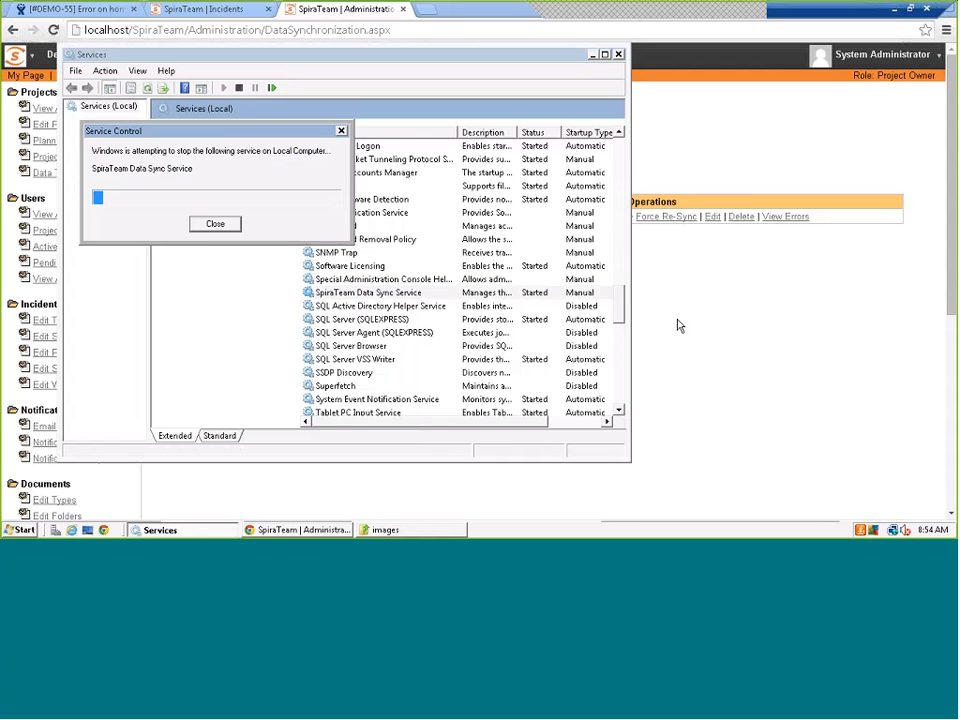
# - Switch back to SpiraTeam and refresh the Data Synchronization page and the incident list to check for the imported JIRA issue
pyautogui.click(676, 188)
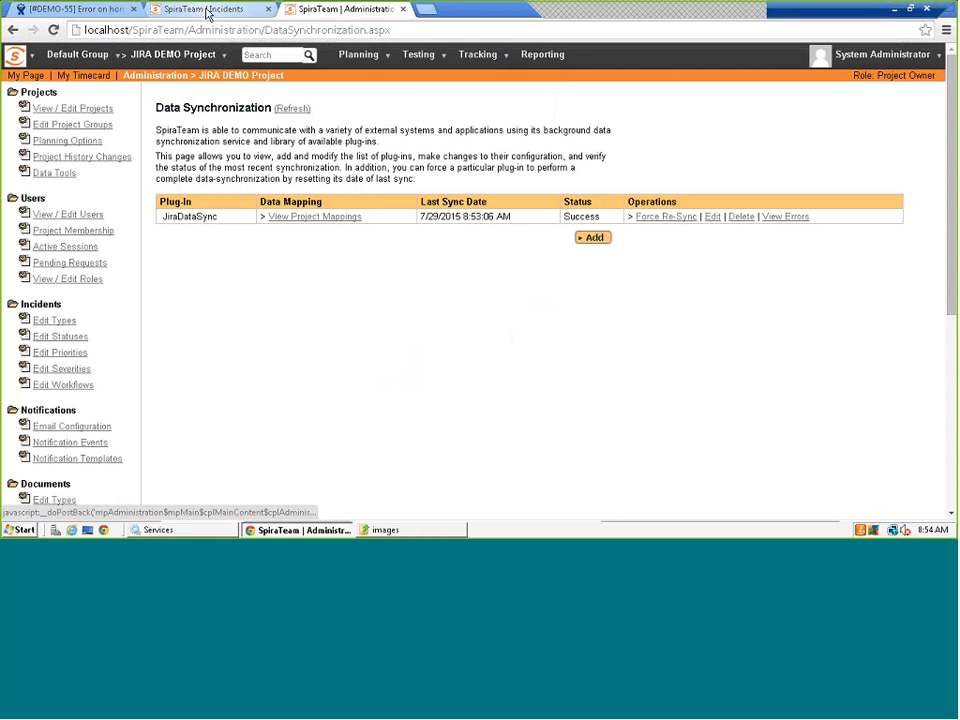
pyautogui.click(290, 109)
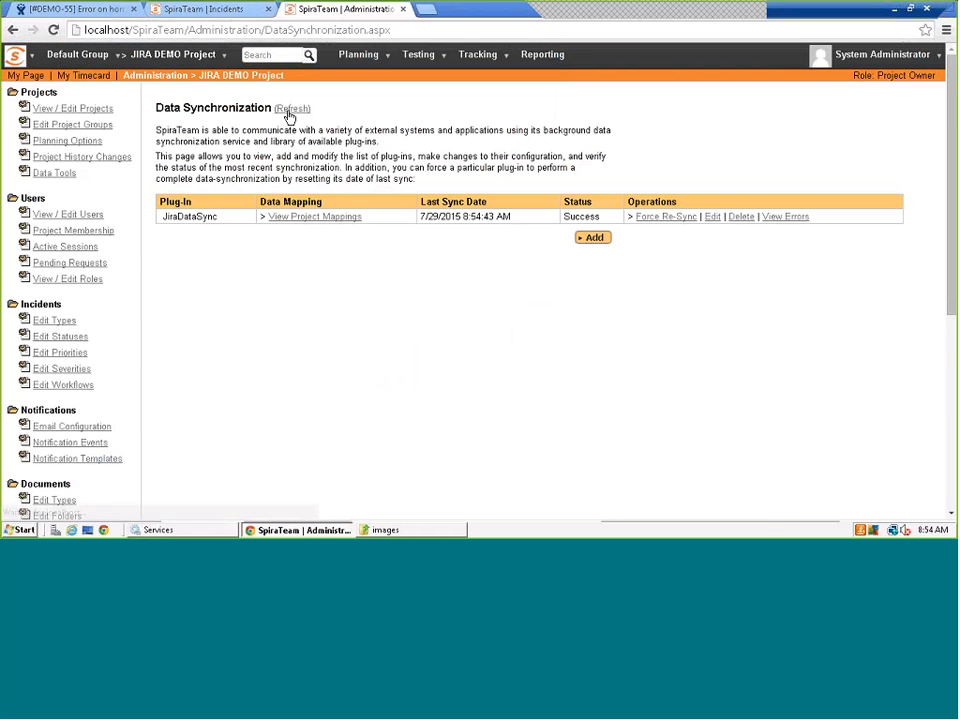
pyautogui.click(213, 14)
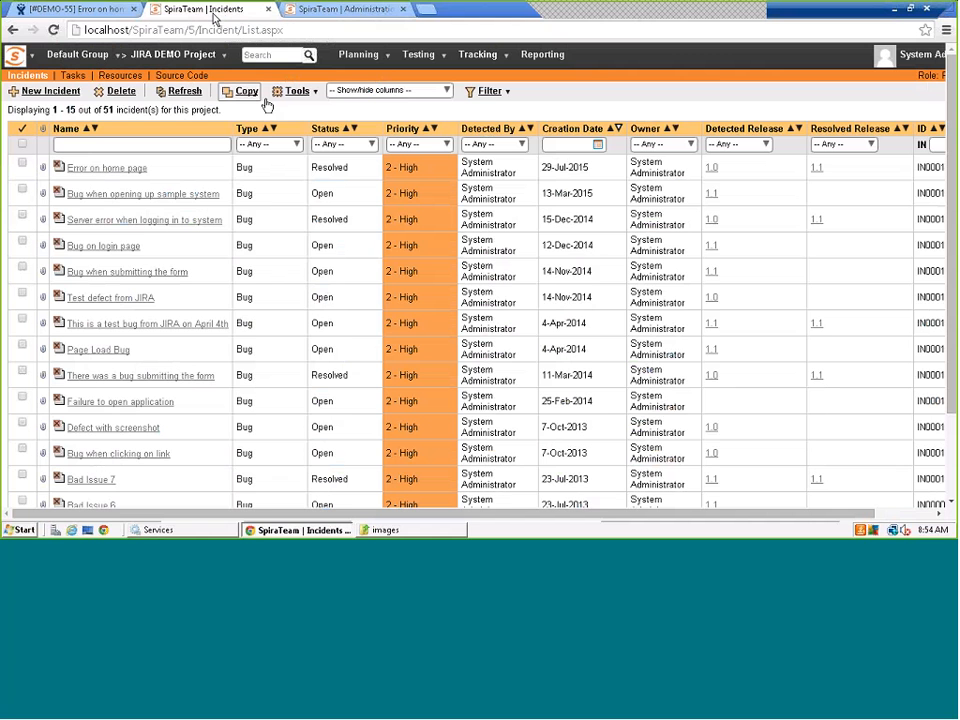
pyautogui.click(183, 92)
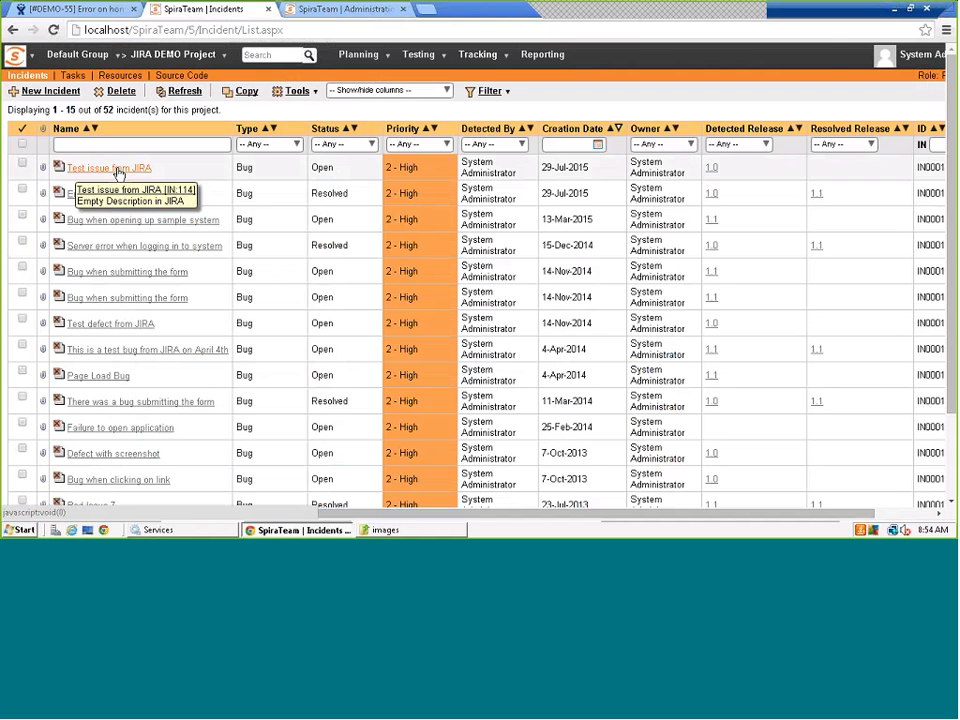
# - Open the "Test issue from JIRA" incident and review its overview details, including the Environment field and description
pyautogui.click(118, 171)
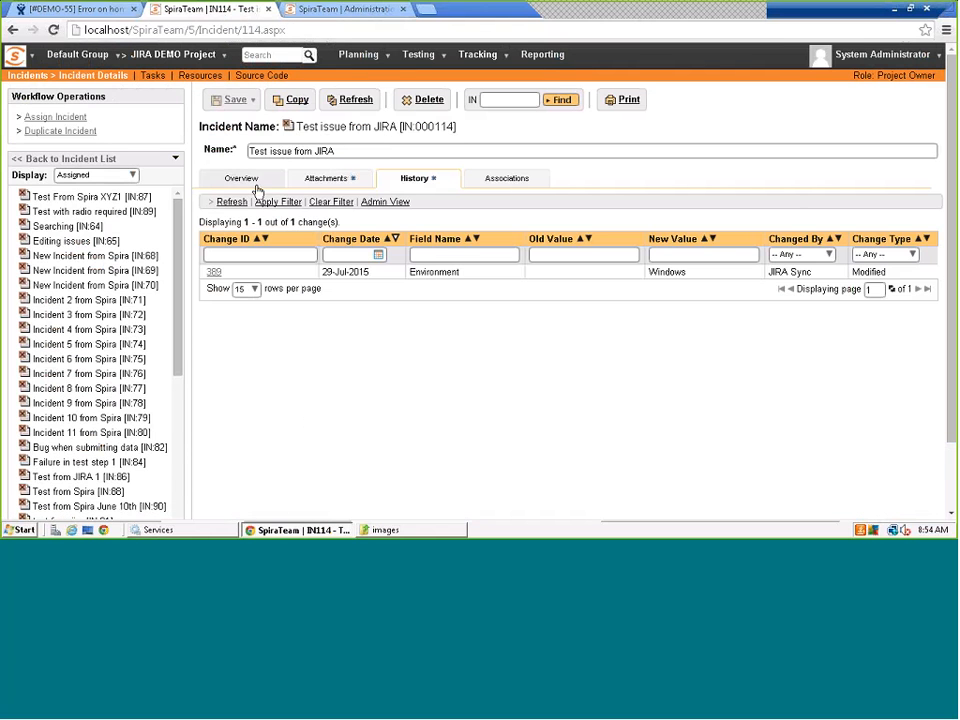
pyautogui.click(245, 180)
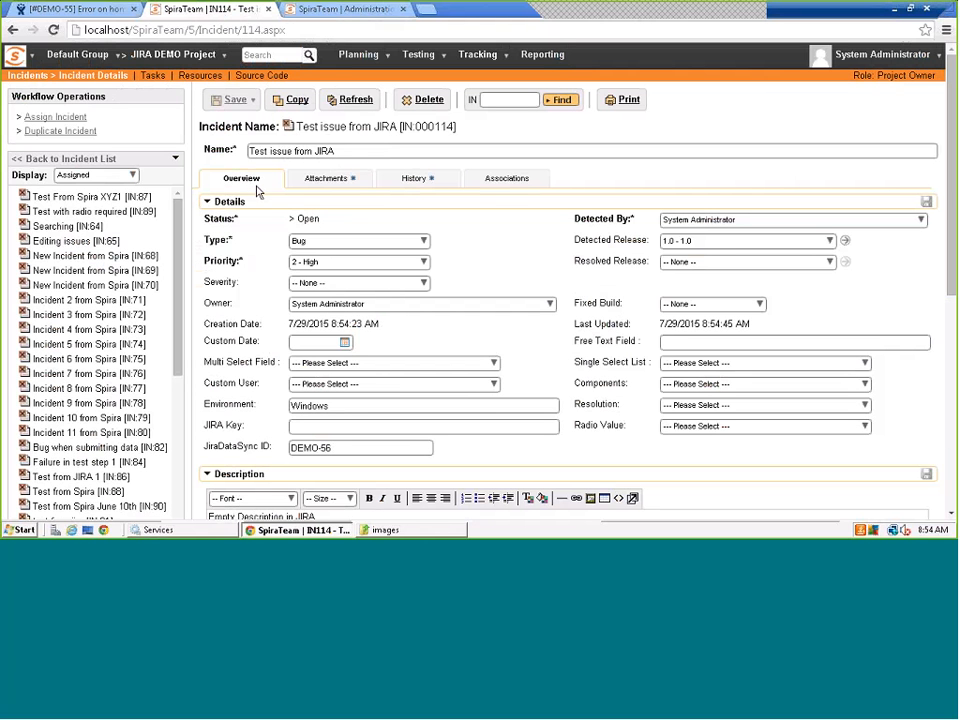
pyautogui.click(292, 407)
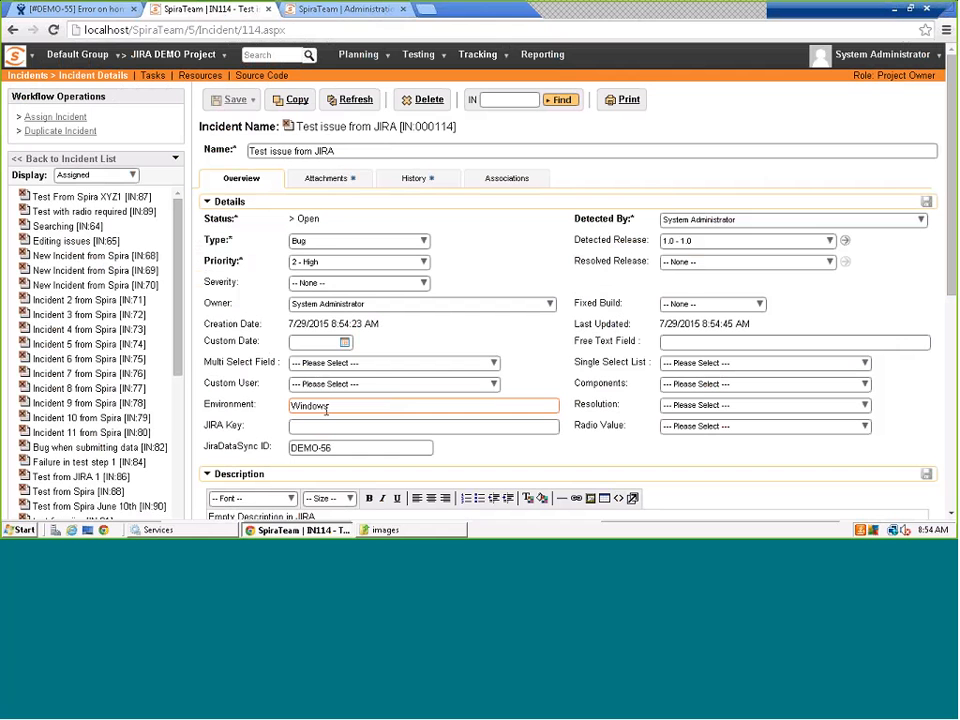
pyautogui.click(437, 347)
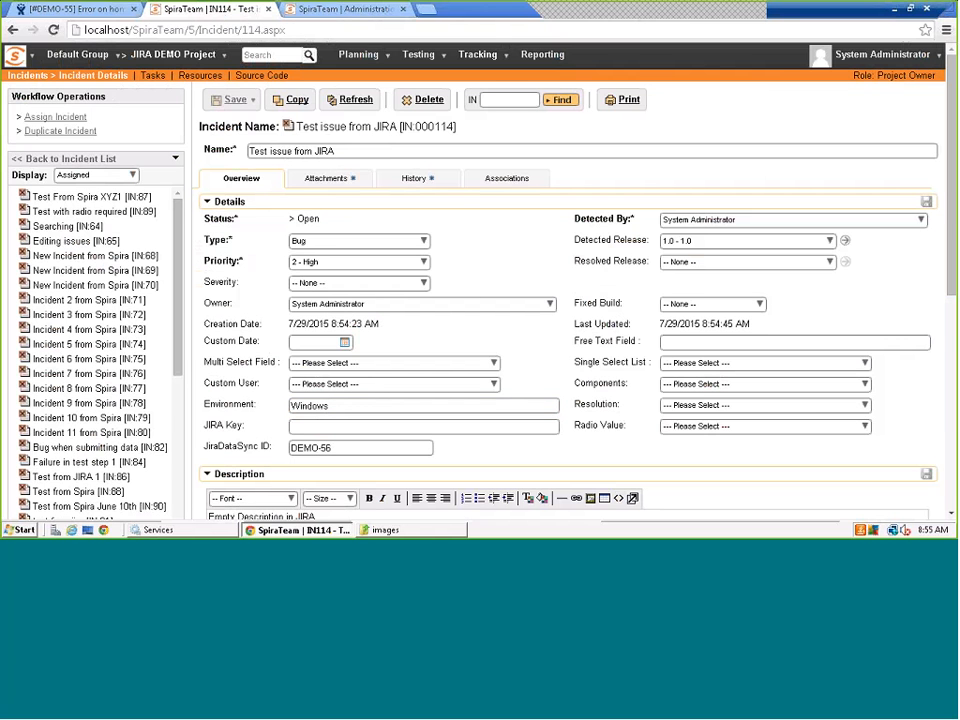
pyautogui.scroll(-6, 461, 293)
pyautogui.scroll(8, 465, 298)
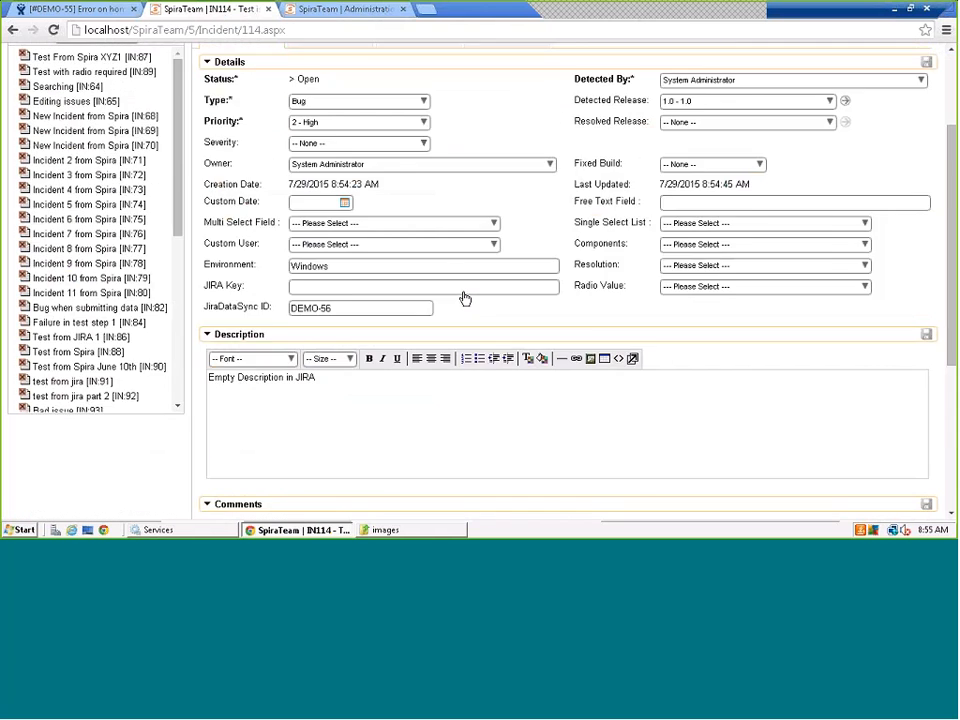
# - Review the incident's attached JIRA link and refreshed change history, and return to its overview
pyautogui.click(326, 182)
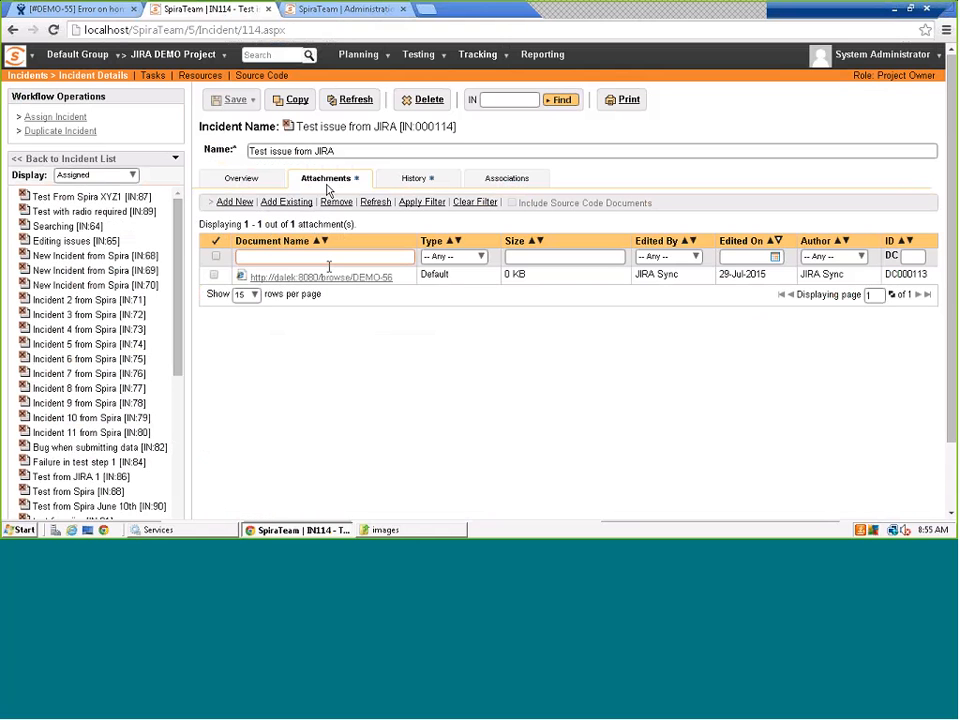
pyautogui.moveTo(332, 279)
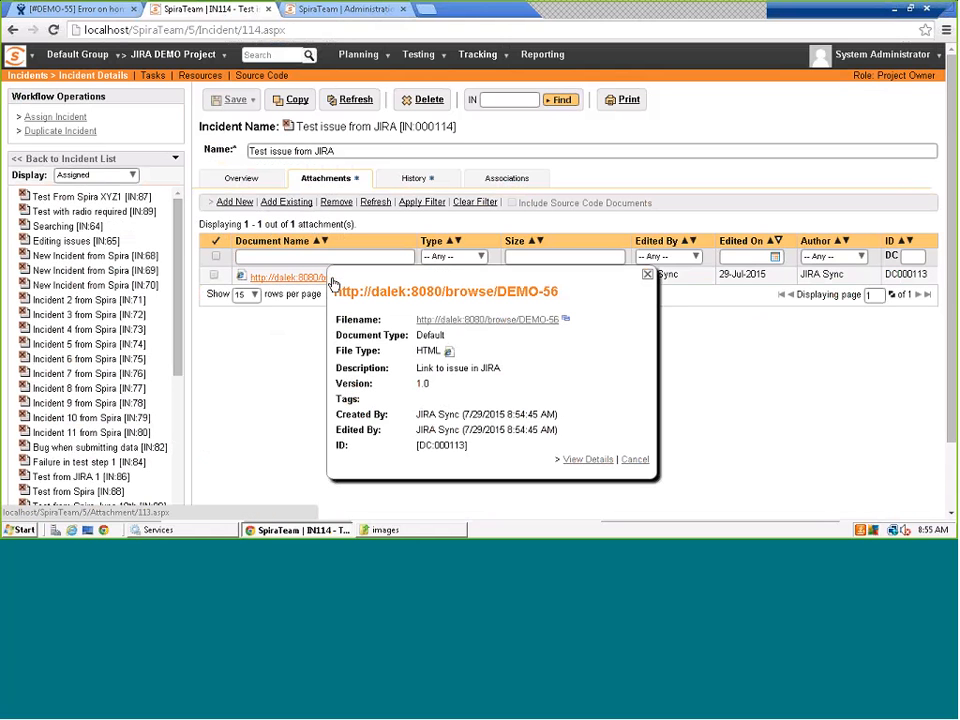
pyautogui.click(647, 274)
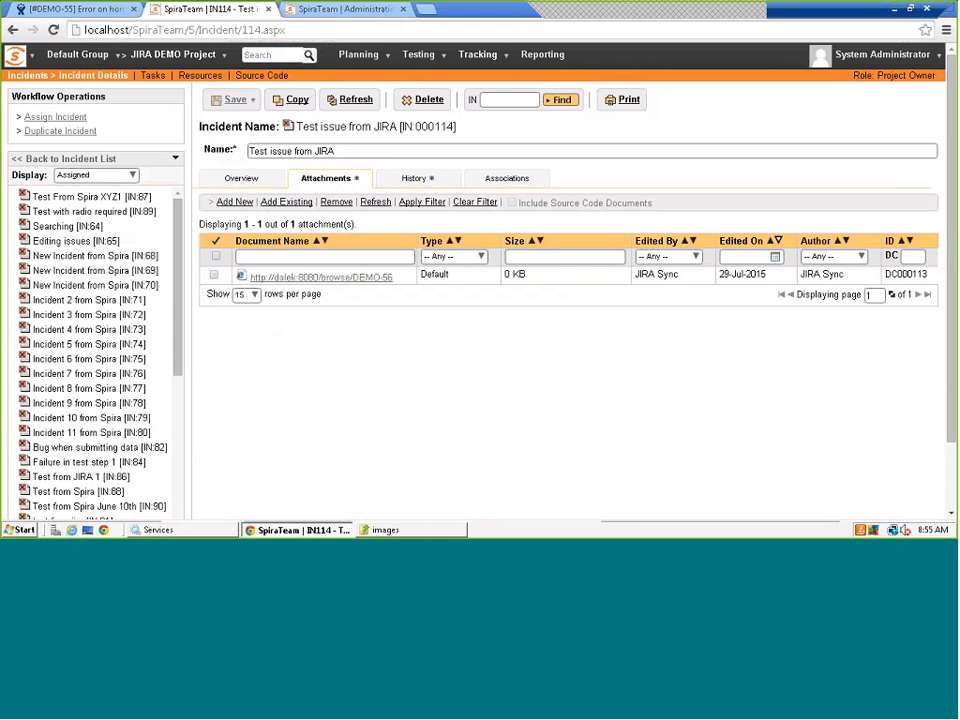
pyautogui.click(425, 183)
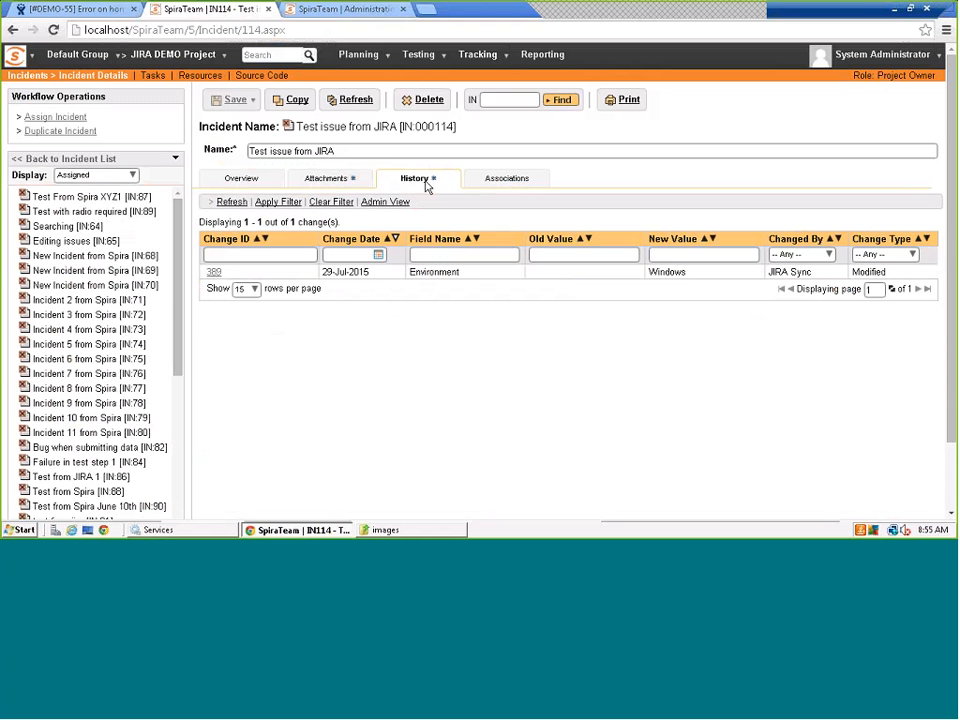
pyautogui.click(234, 203)
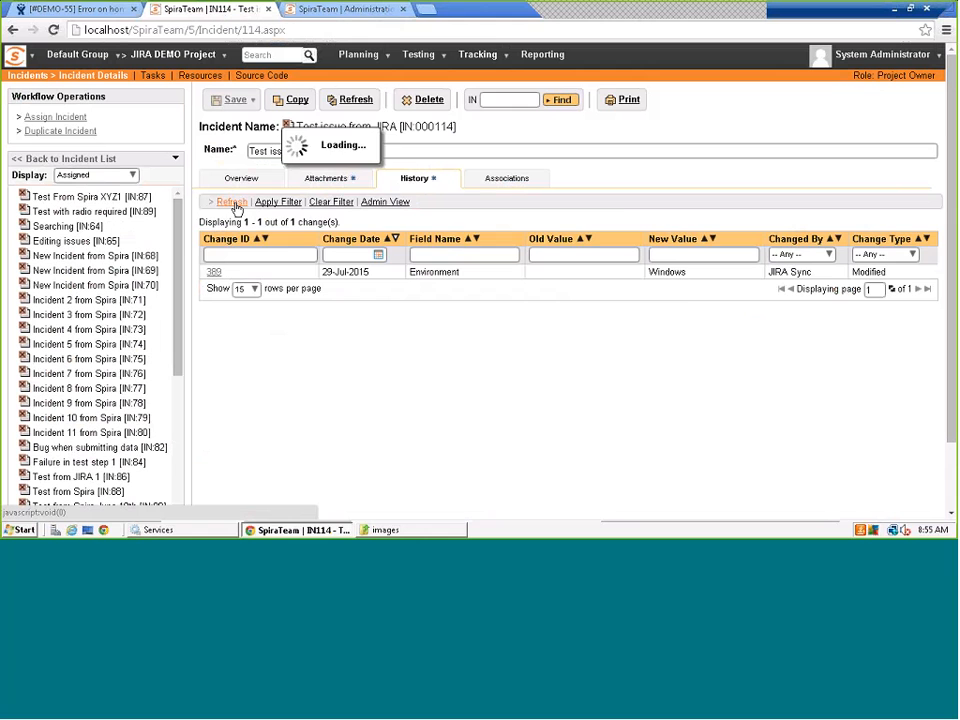
pyautogui.click(244, 180)
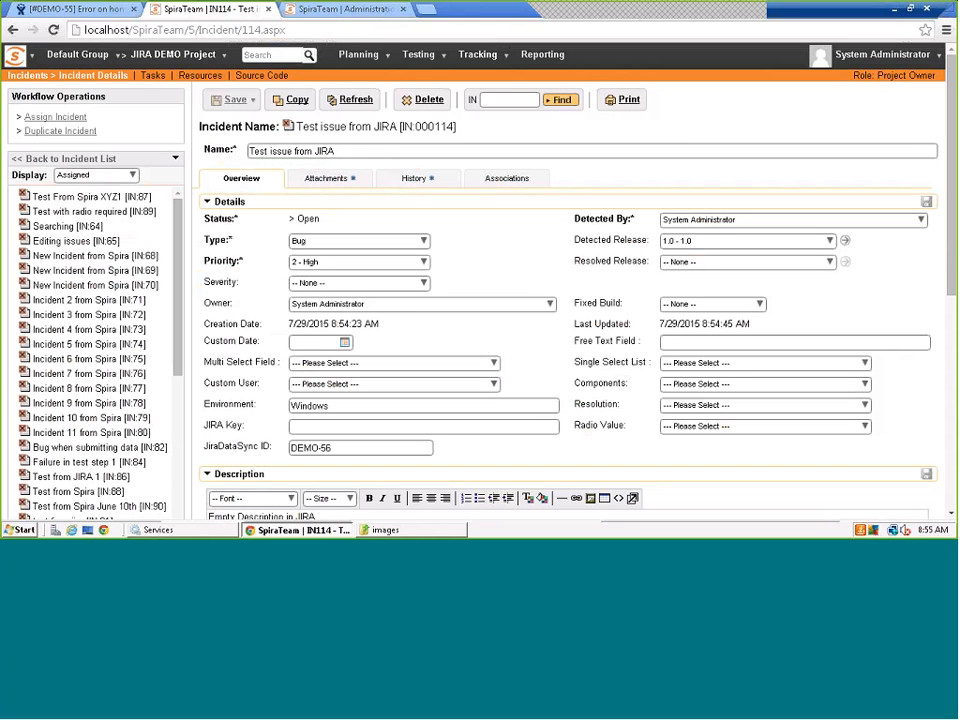
# - Open the requirements list of the JIRA DEMO Project
pyautogui.moveTo(749, 16); pyautogui.dragTo(494, 16)
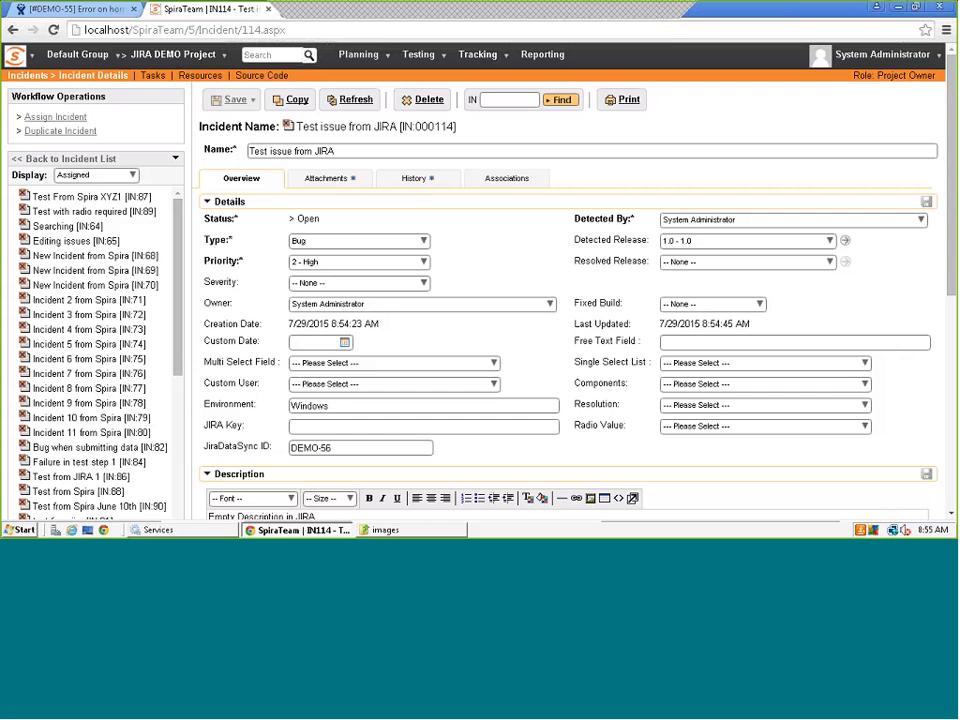
pyautogui.click(389, 57)
pyautogui.click(378, 82)
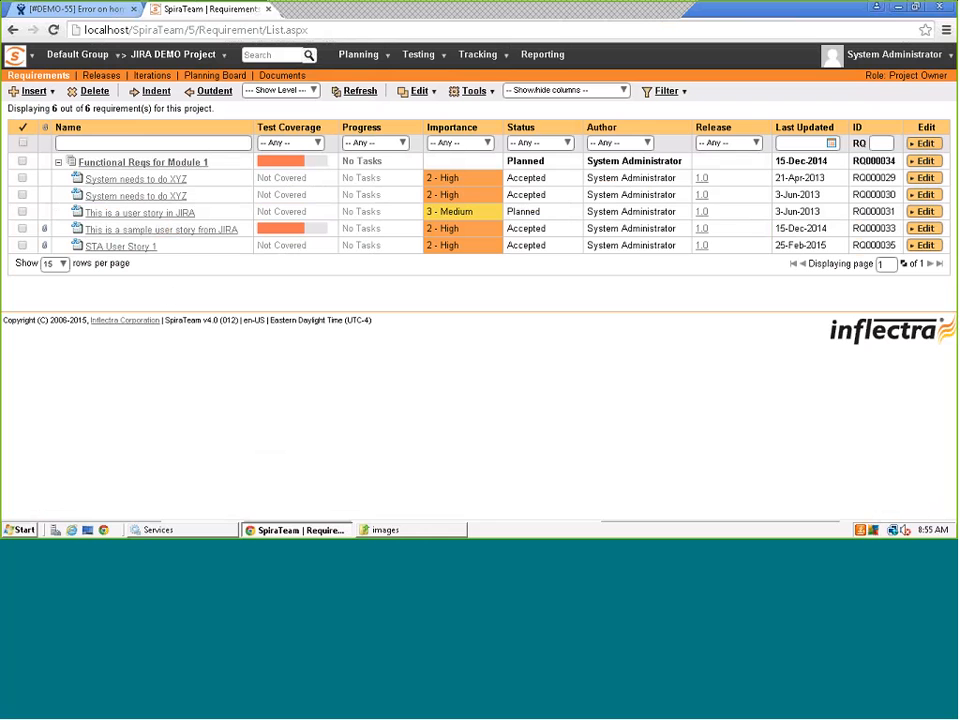
# - Switch to JIRA and reload the "Error on home page" issue DEMO-55
pyautogui.click(86, 13)
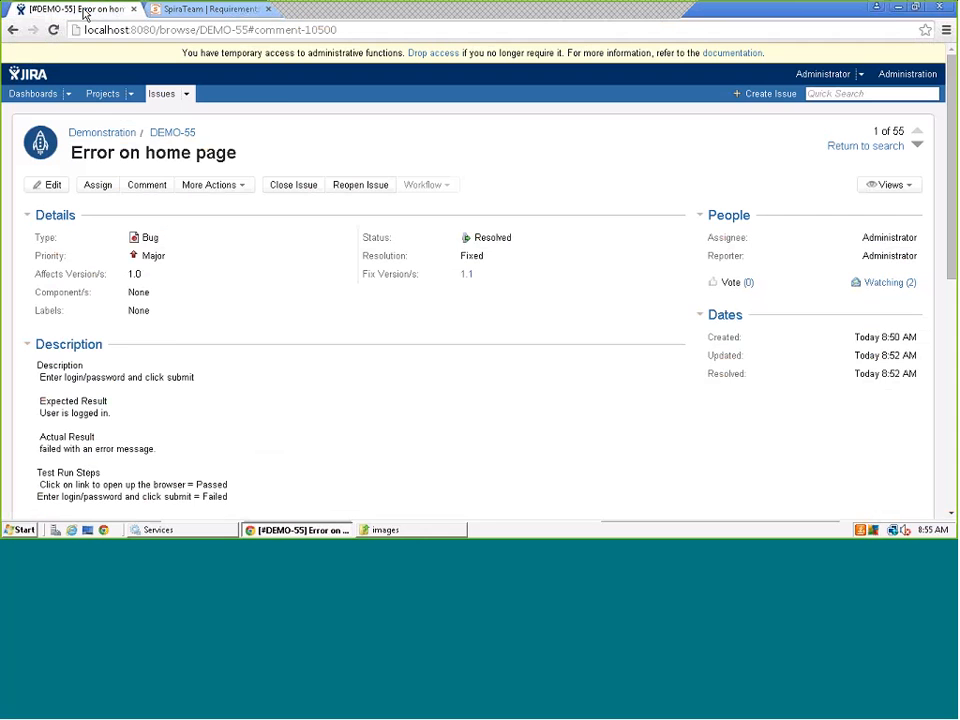
pyautogui.click(188, 95)
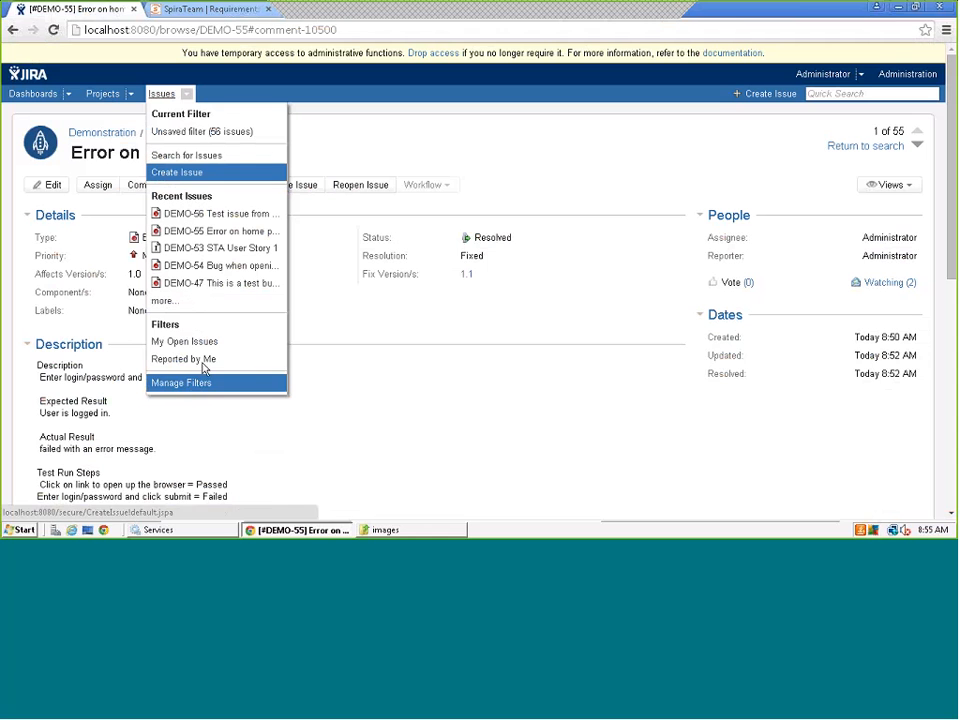
pyautogui.click(14, 31)
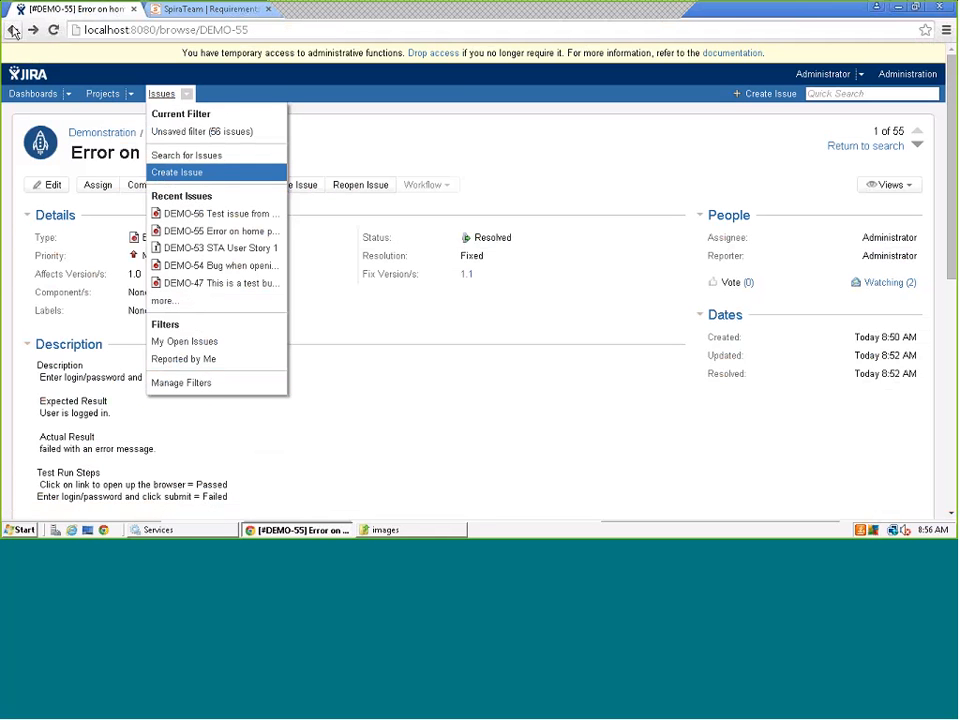
pyautogui.click(276, 31)
pyautogui.press('Return')
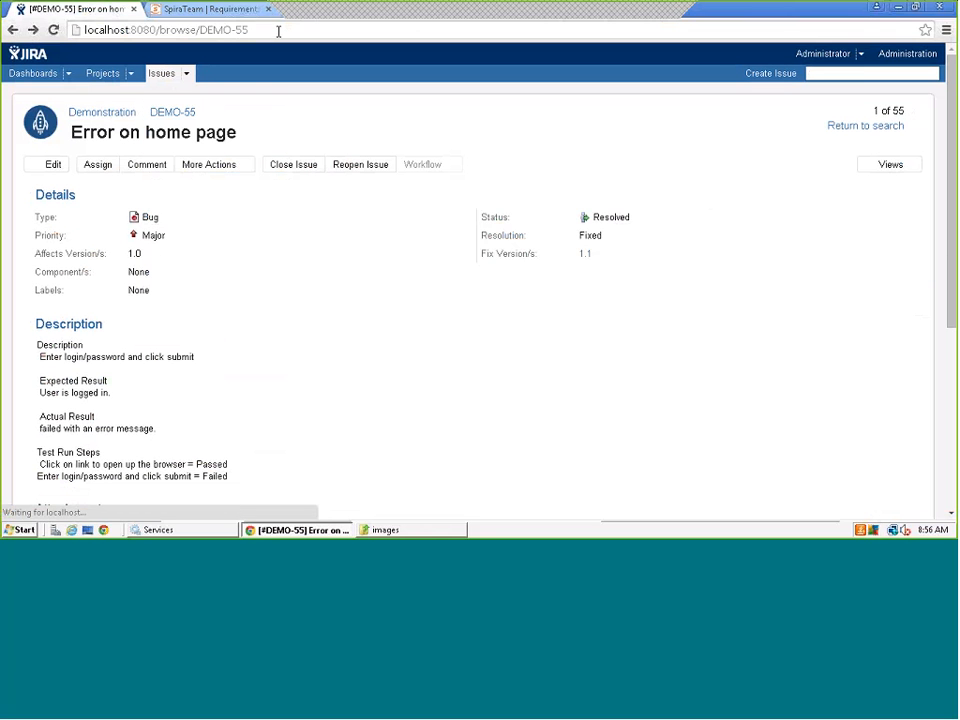
# - Open the Demonstration project in JIRA and view its issues overview by issue type
pyautogui.click(100, 113)
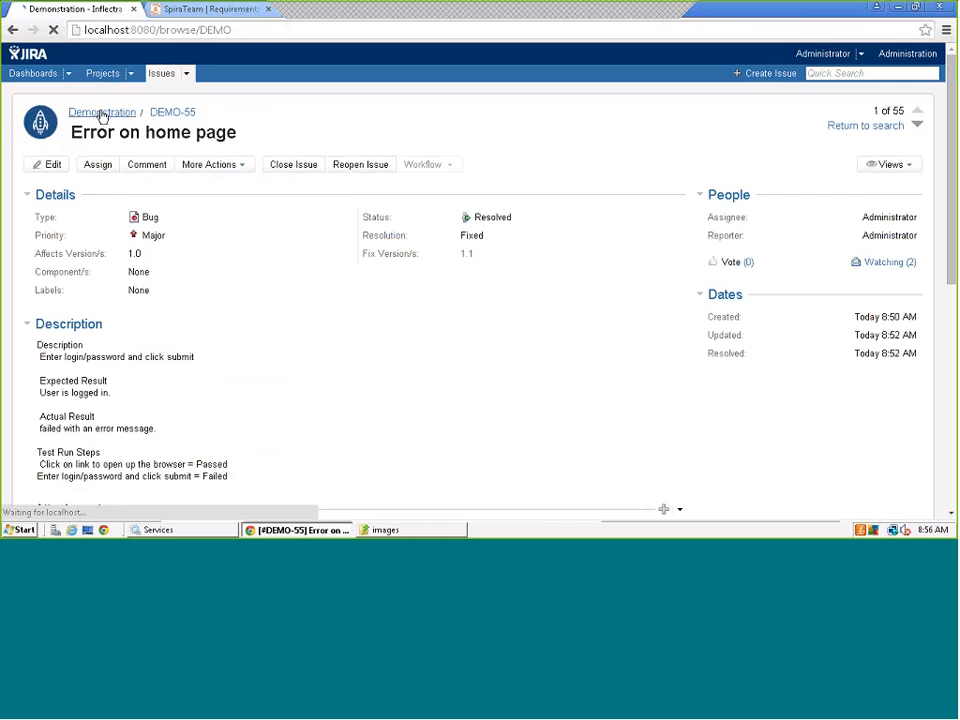
pyautogui.click(40, 182)
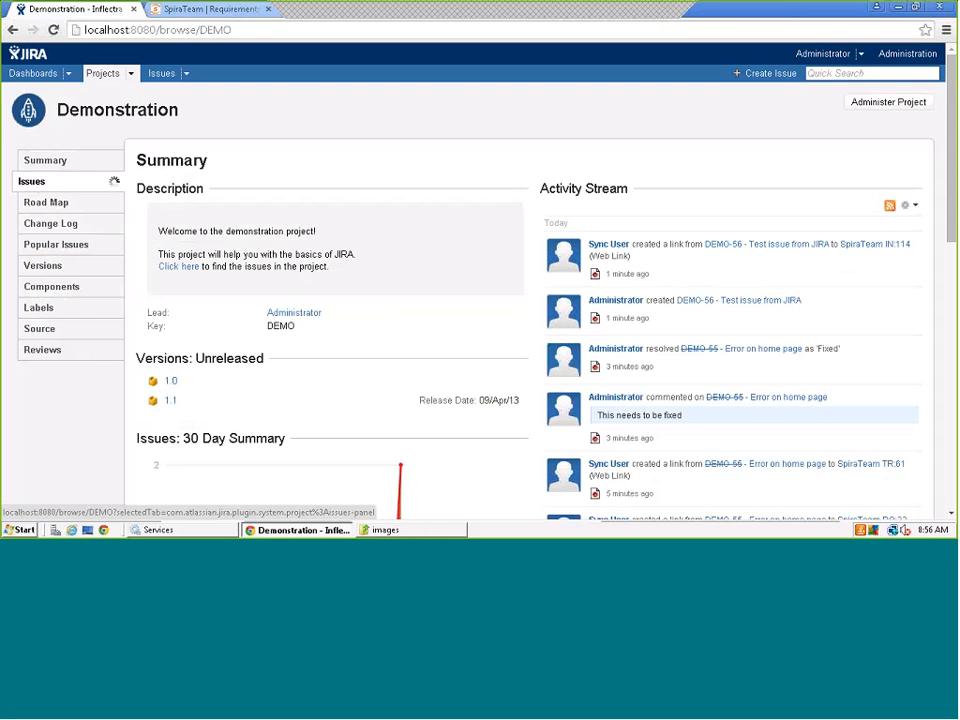
pyautogui.scroll(-3, 543, 420)
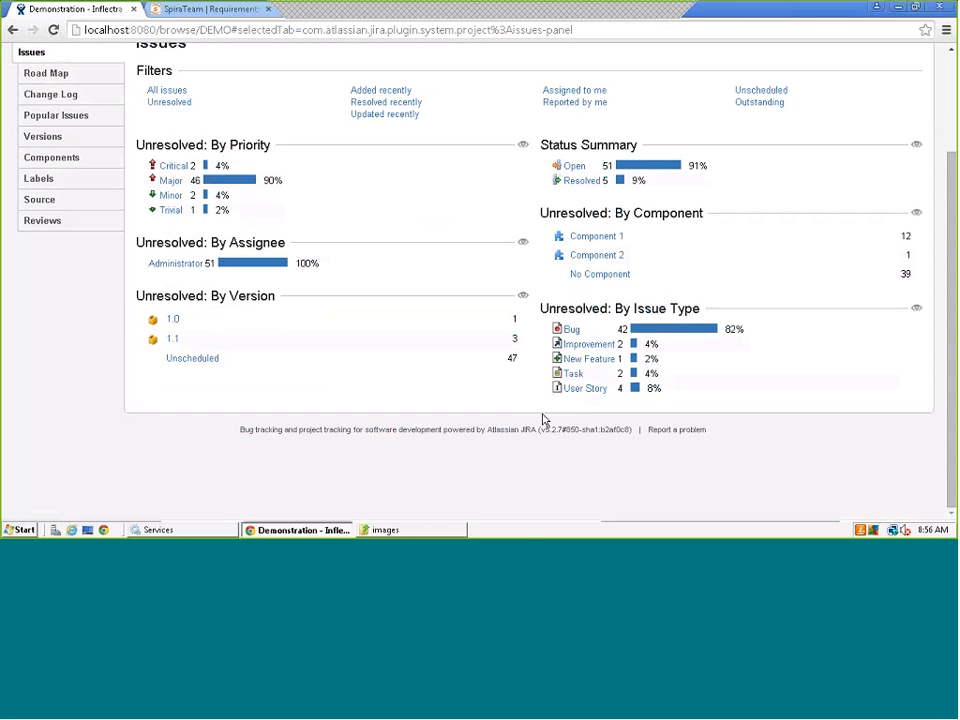
# - List the unresolved user stories, view "This is a user story in JIRA", and switch back to SpiraTeam's requirements list to compare
pyautogui.click(586, 390)
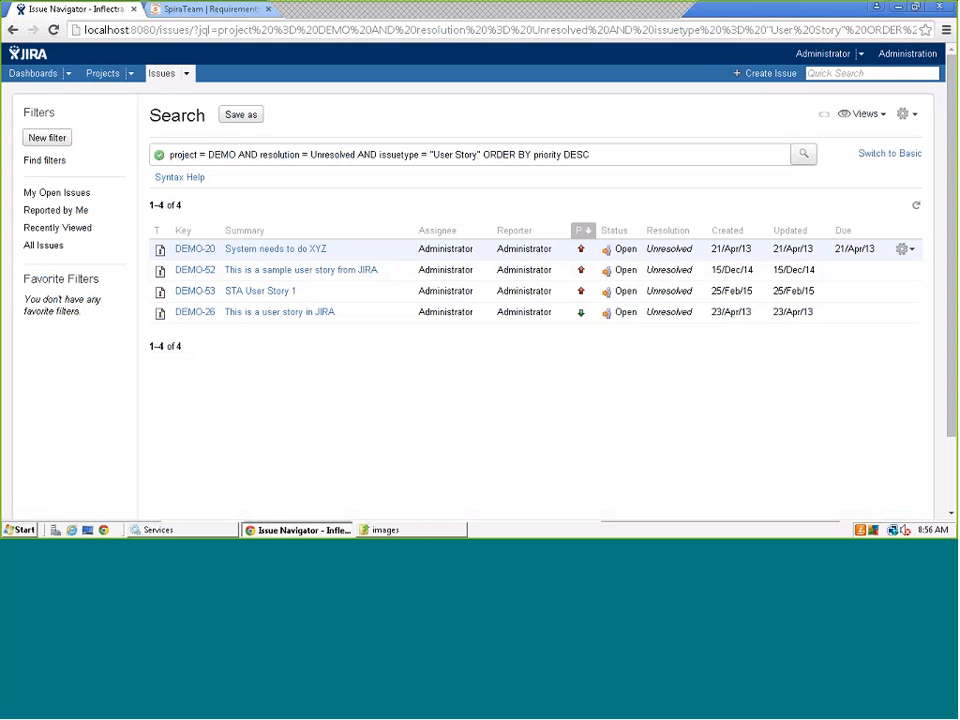
pyautogui.click(278, 314)
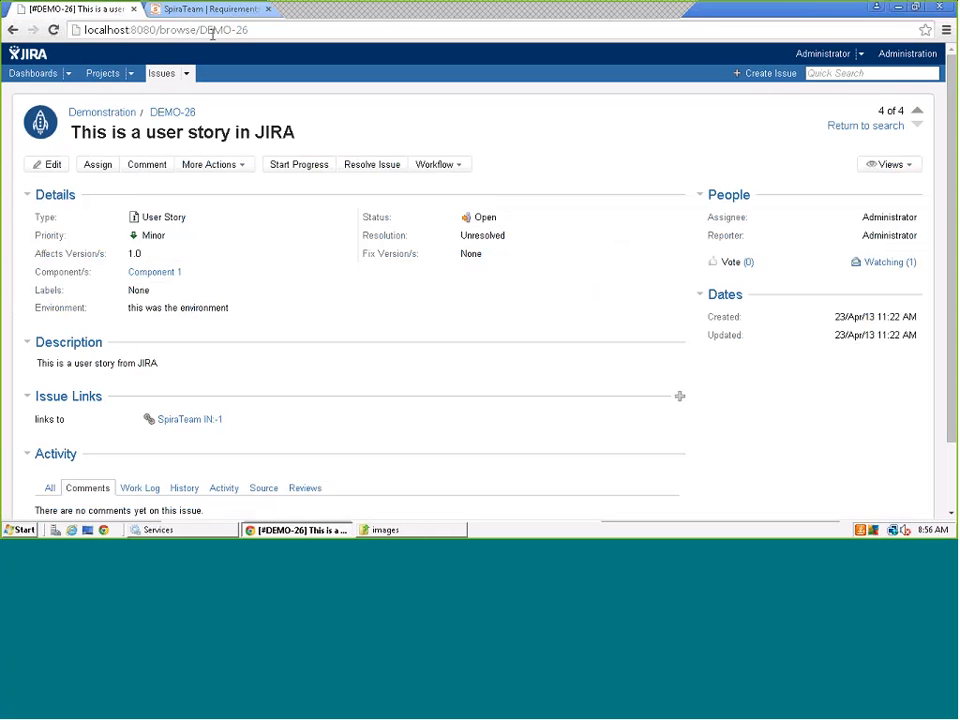
pyautogui.click(202, 12)
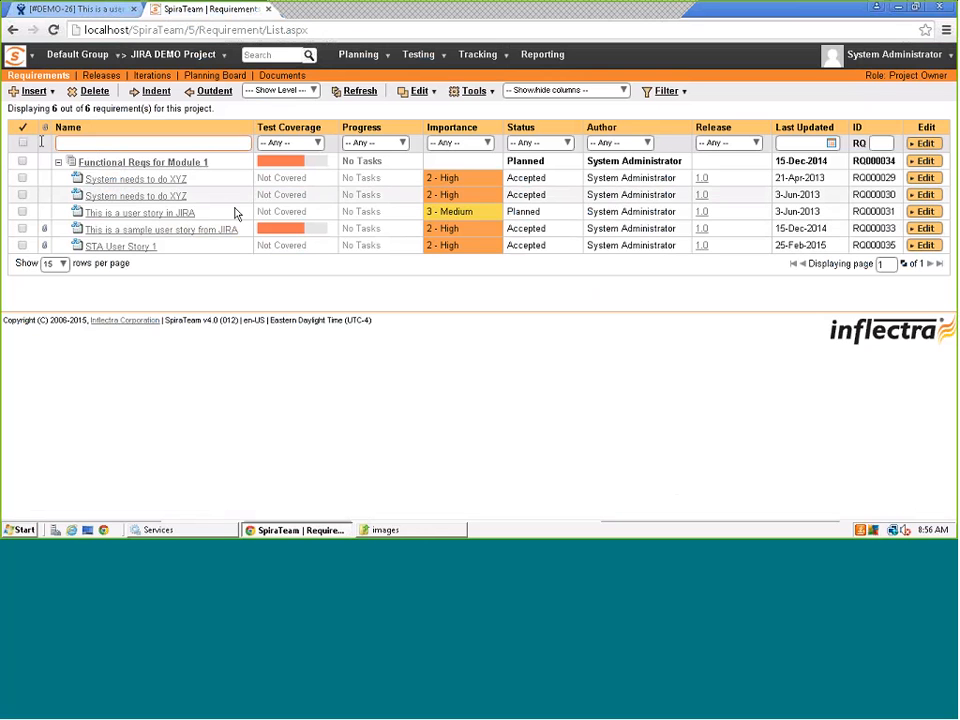